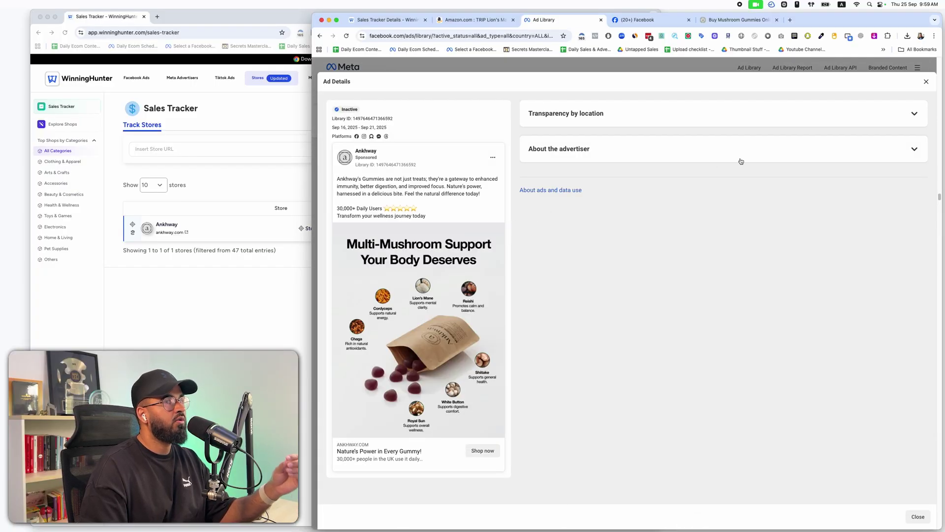
Close the open ad details, including 'From Stressed to Centered', and scroll further down the Ankhway ad grid.
click(926, 81)
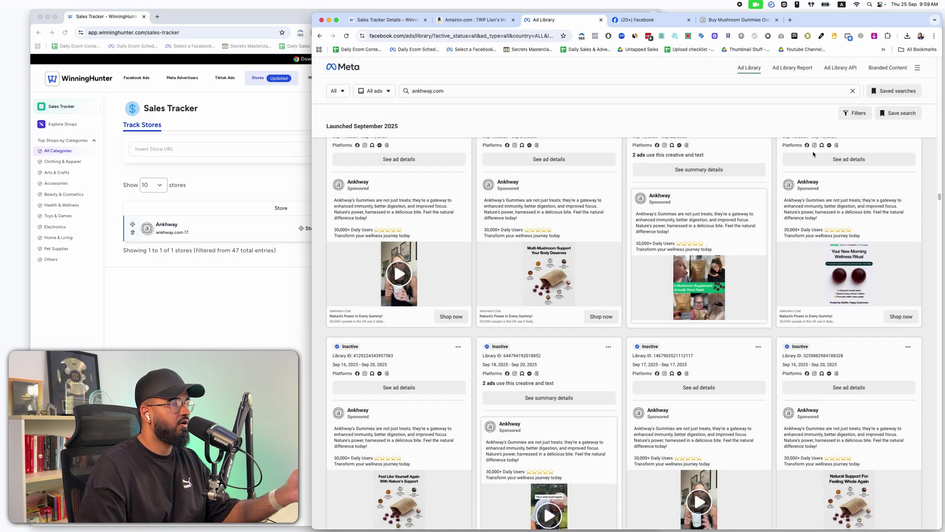
scroll(814, 154, down, 10)
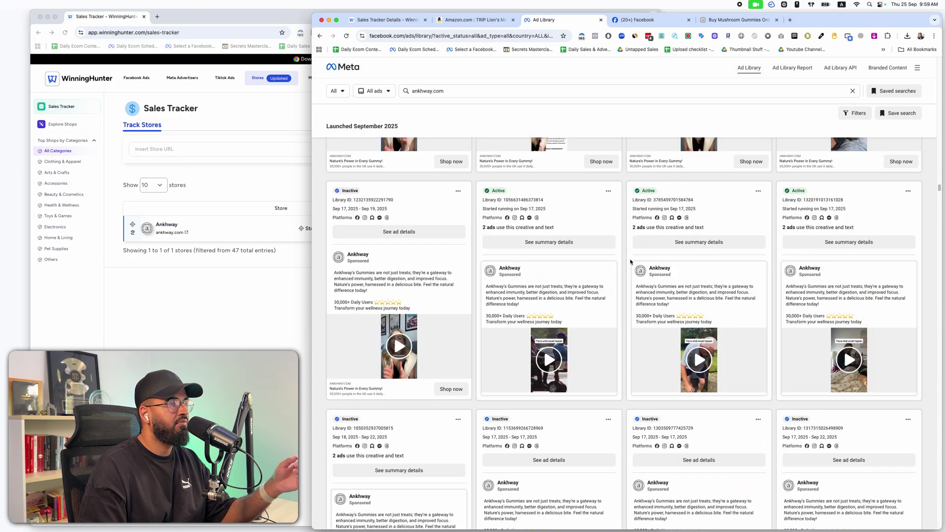
scroll(635, 276, down, 10)
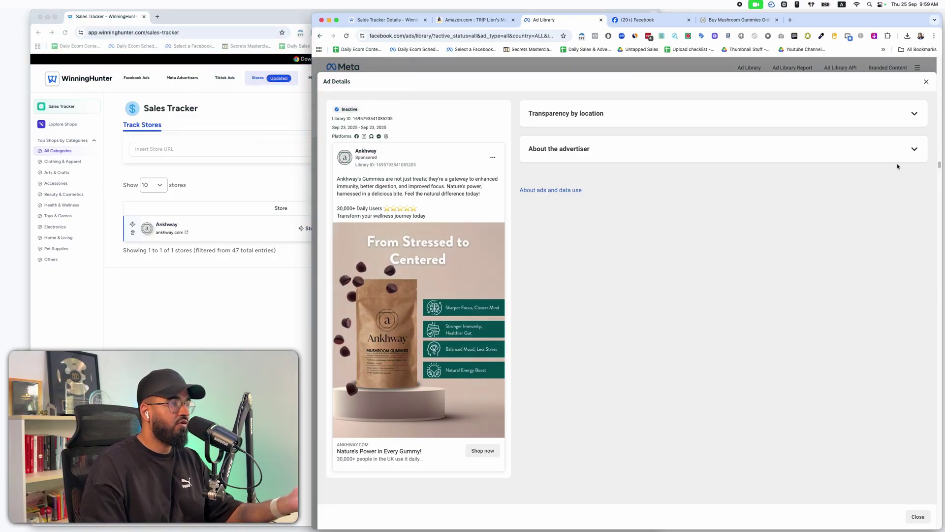
click(925, 81)
scroll(691, 294, down, 8)
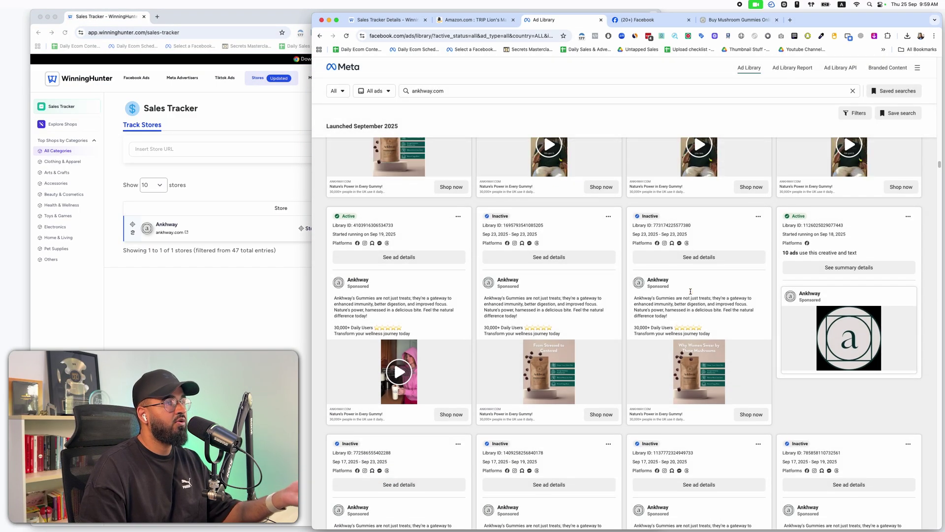
scroll(691, 294, down, 6)
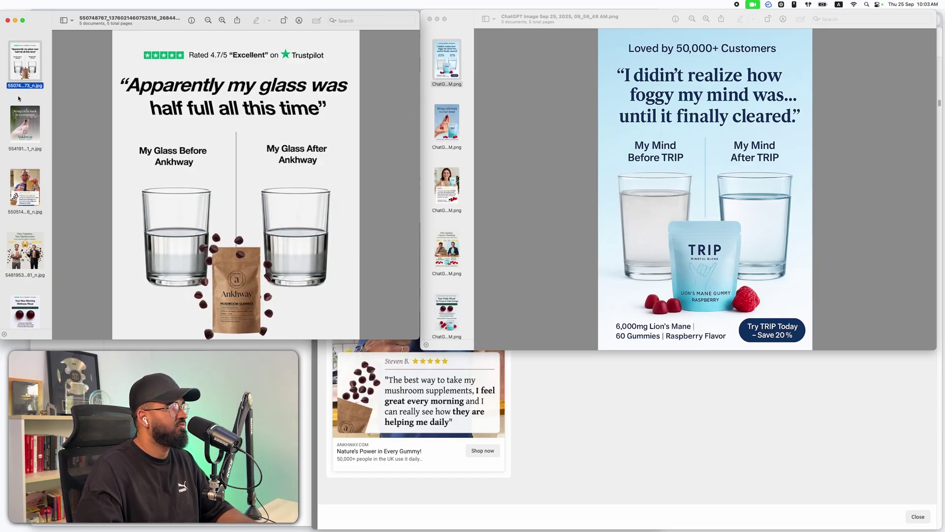
click(25, 123)
click(461, 132)
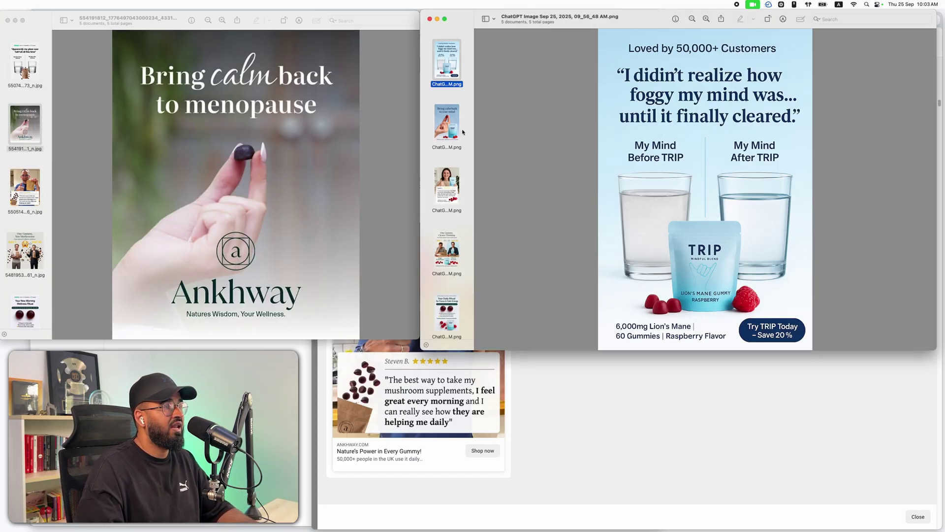
click(449, 130)
click(25, 187)
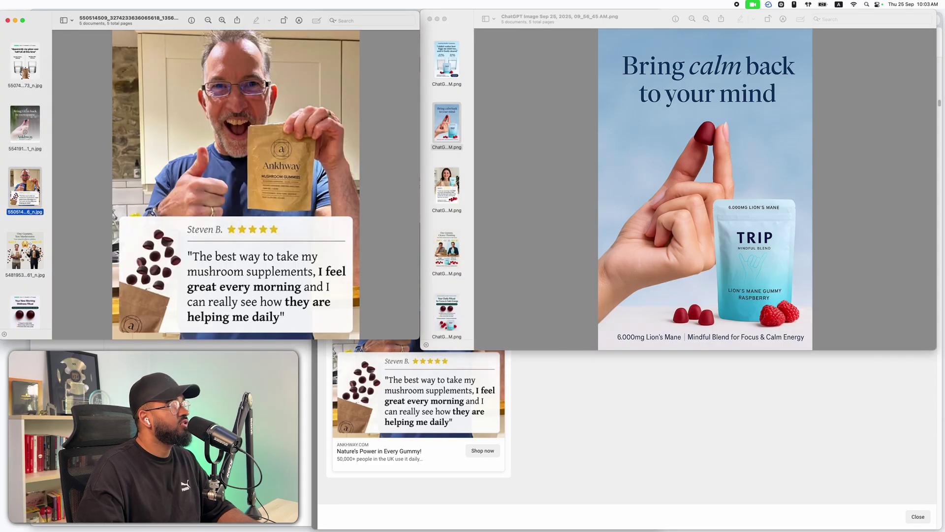
click(447, 187)
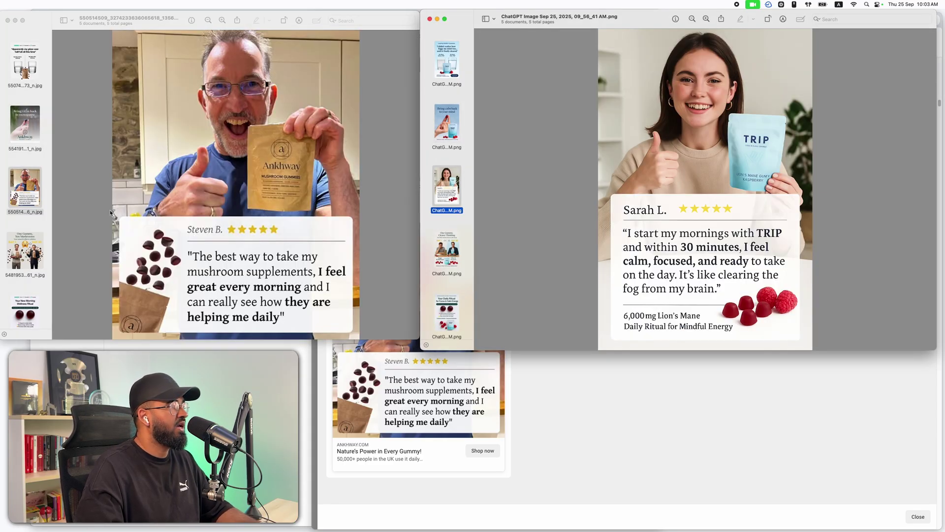
click(24, 252)
click(447, 241)
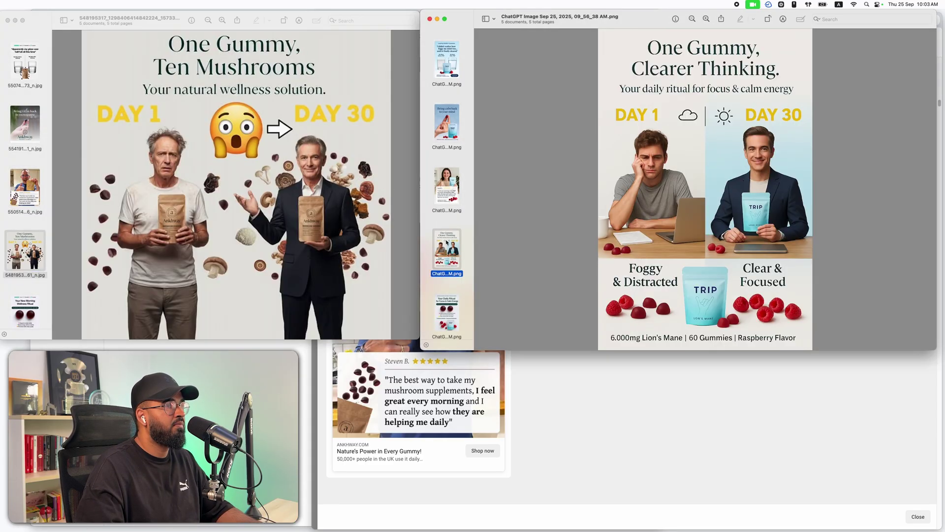
click(15, 304)
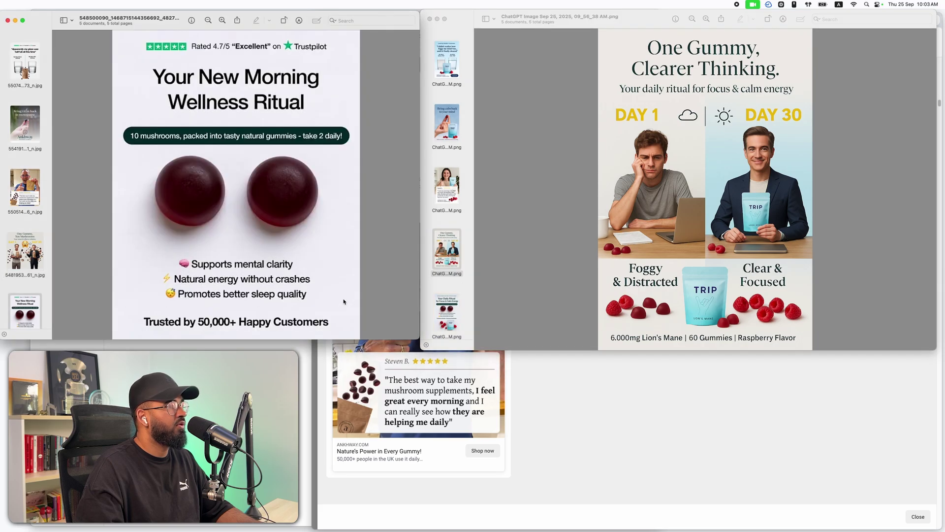
click(446, 315)
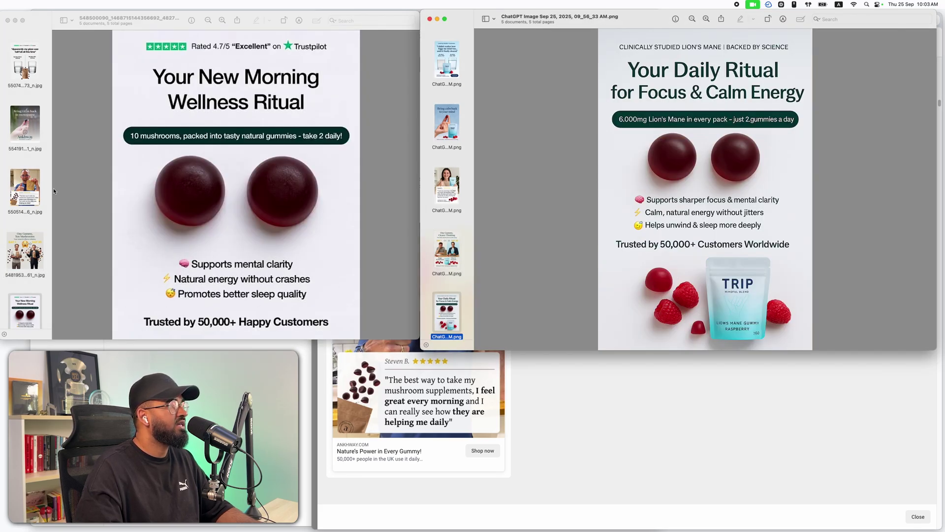
scroll(55, 191, up, 10)
scroll(581, 130, up, 5)
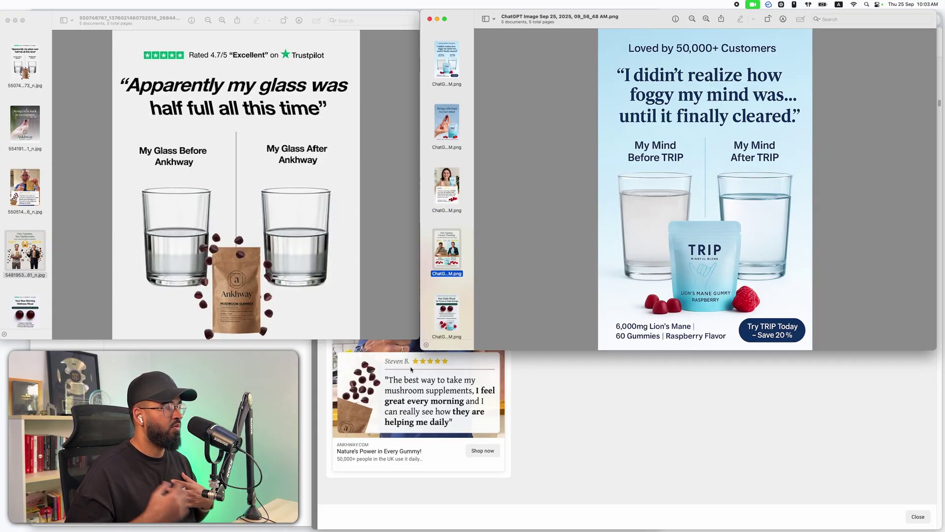
Close the testimonial ad's details and scroll back up through the Ankhway ad grid.
click(513, 455)
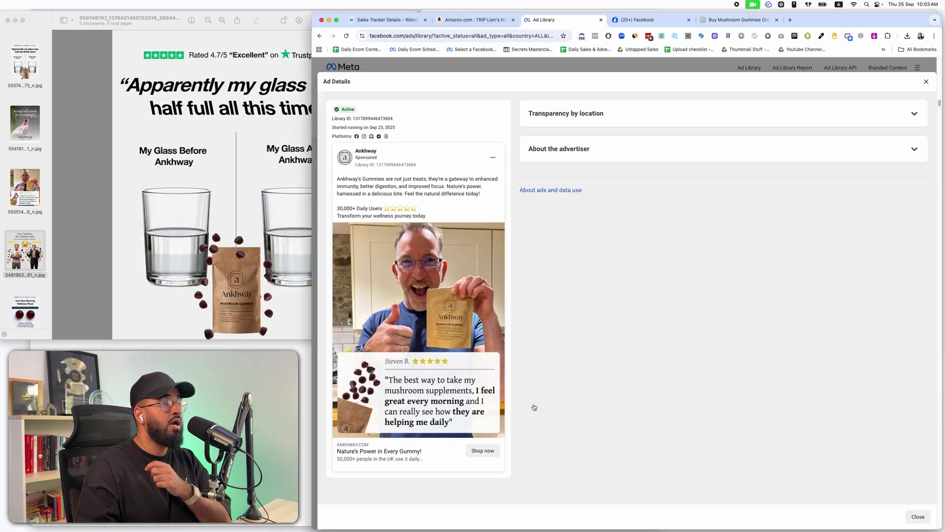
click(926, 82)
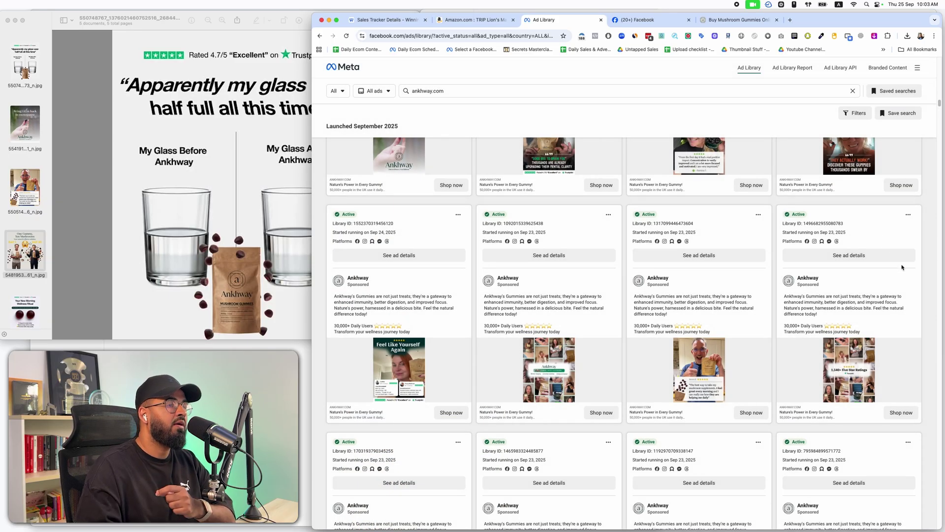
scroll(903, 267, up, 10)
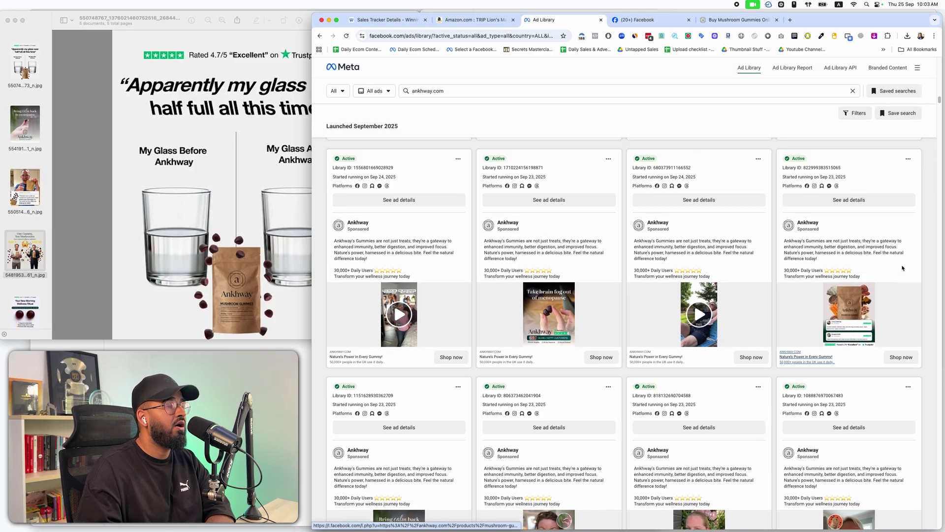
scroll(903, 268, up, 10)
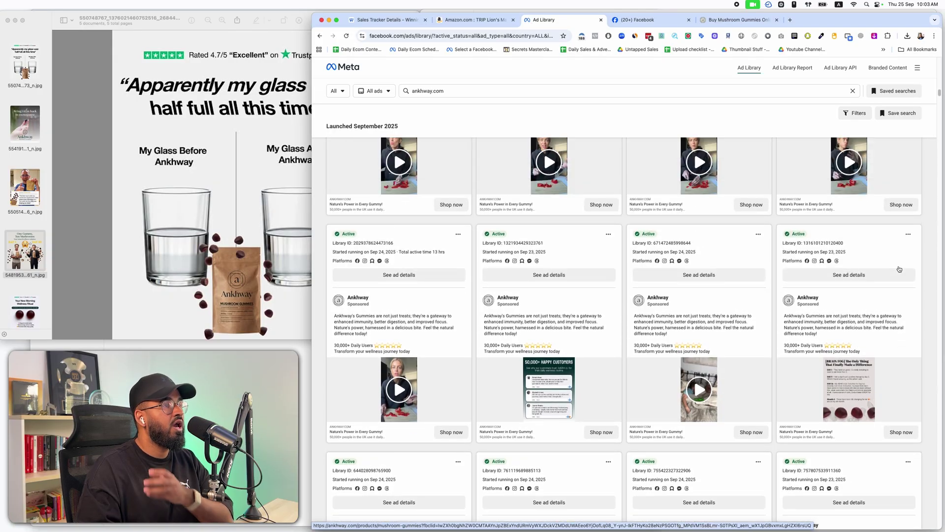
scroll(899, 269, up, 10)
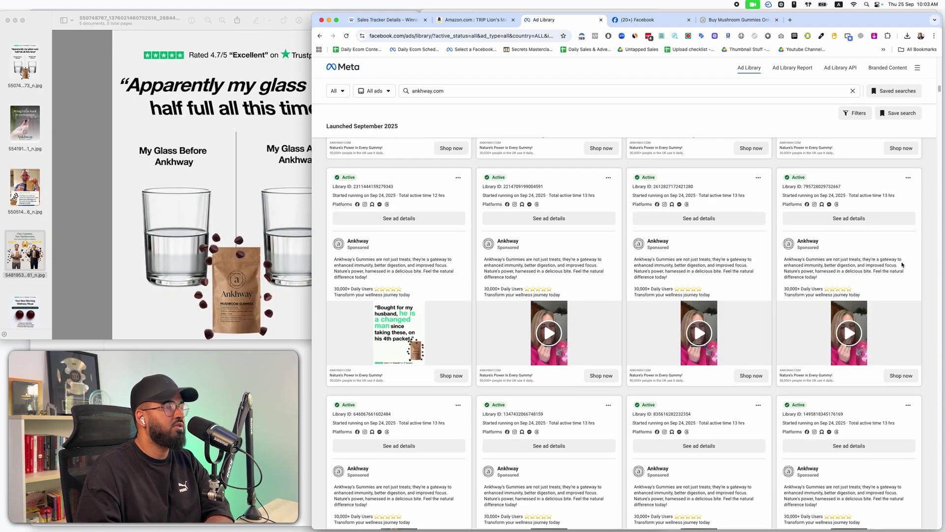
scroll(903, 264, up, 8)
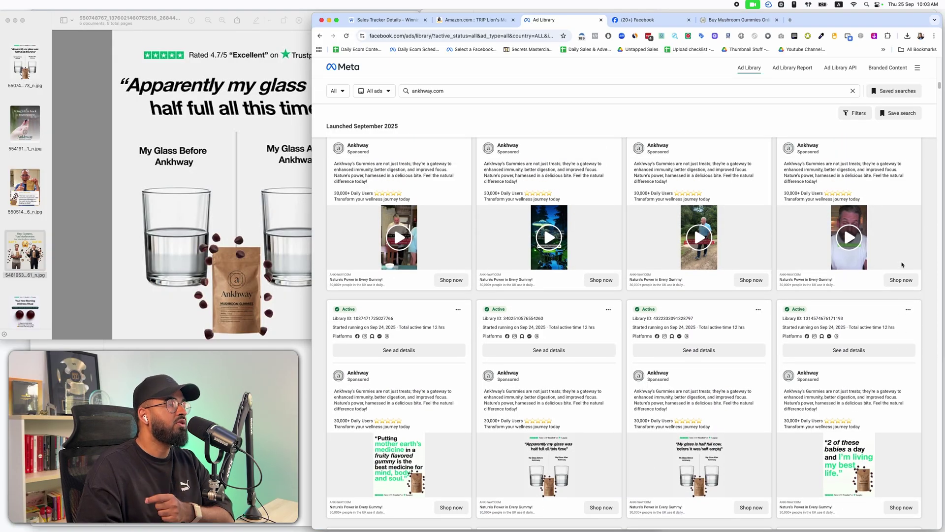
scroll(903, 265, up, 5)
scroll(902, 265, up, 6)
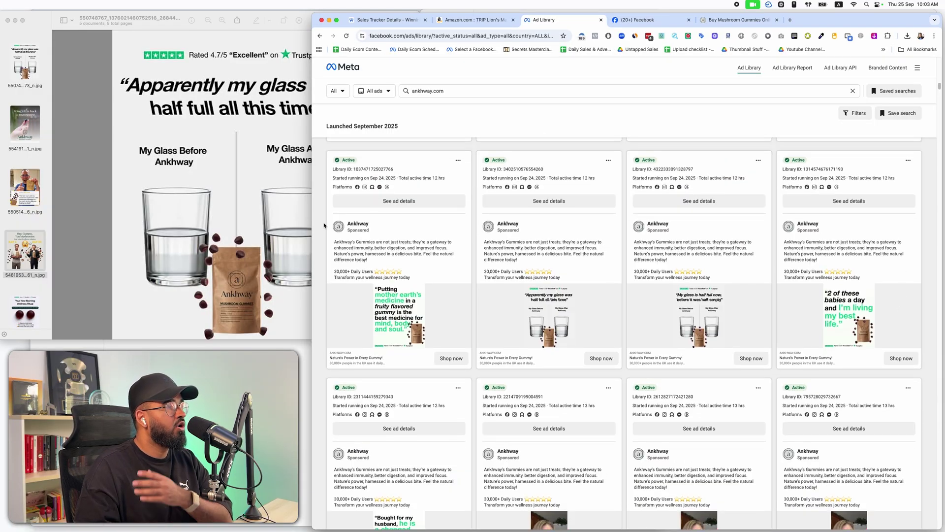
Bring the Ankhway glass-comparison ad image forward and spread out all open windows.
click(200, 162)
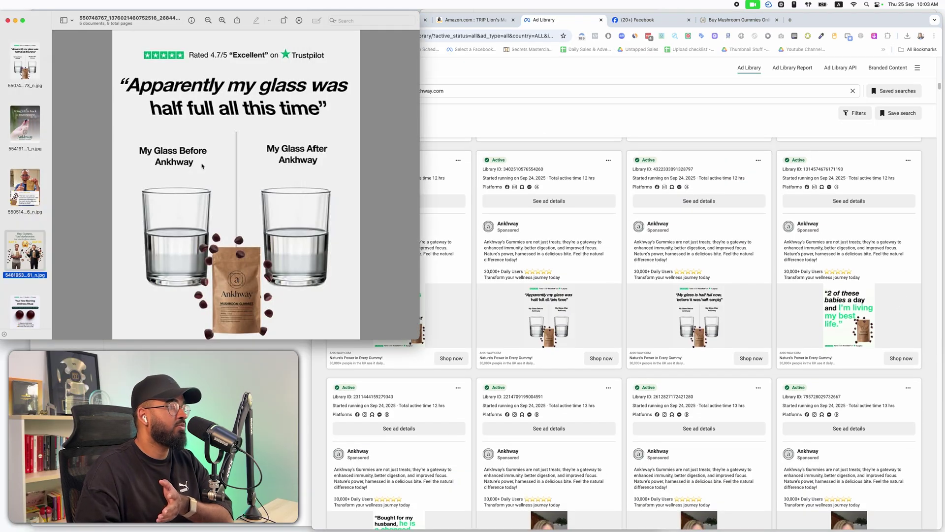
click(941, 225)
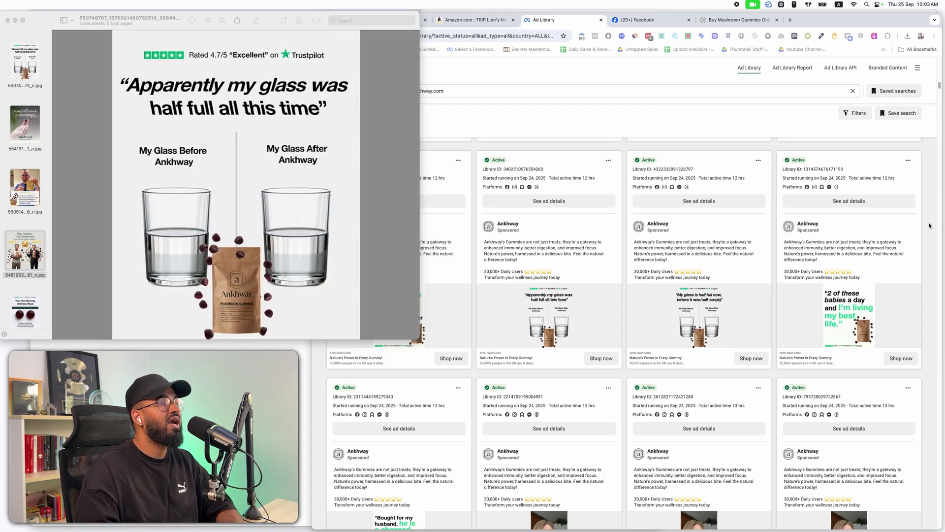
key(ctrl+Up)
Bring the TRIP foggy-mind ad image forward and scroll through the Forensic Ad Blueprint reply.
click(754, 133)
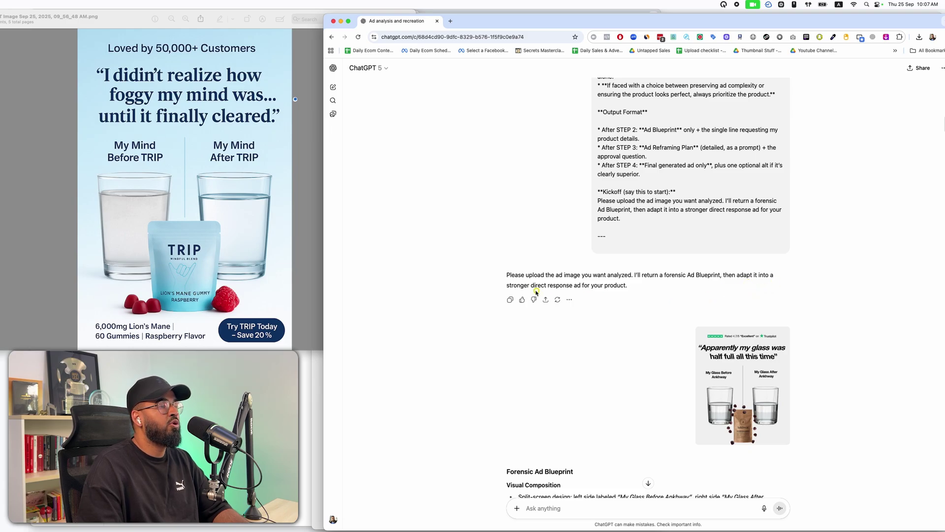
scroll(763, 340, down, 5)
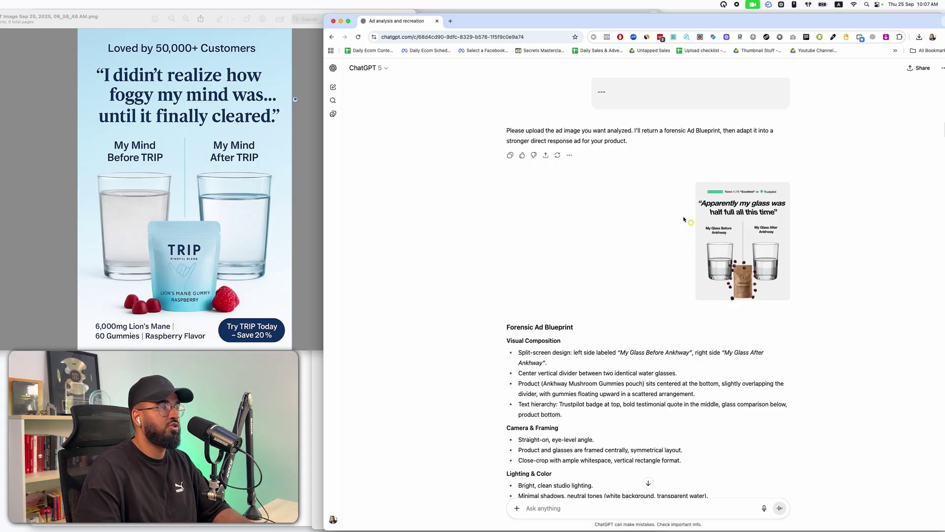
Return to the Ad Library and open the 'Apparently my glass was half full' ad's details.
key(super+grave)
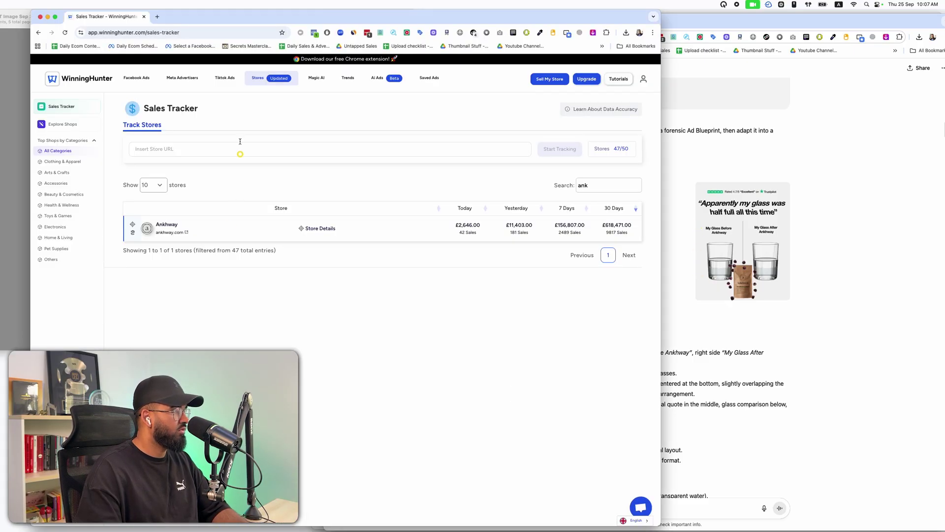
key(ctrl+Up)
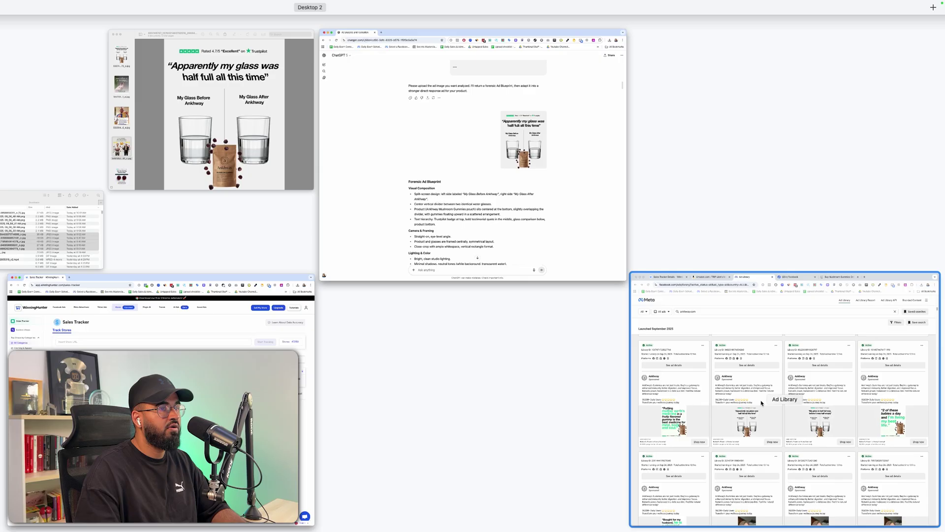
click(761, 403)
scroll(738, 276, down, 5)
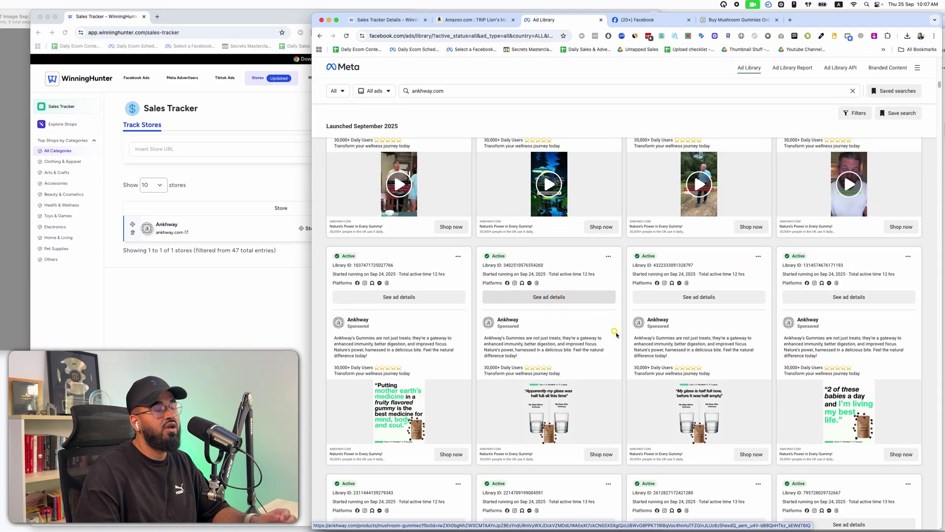
click(543, 297)
key(Escape)
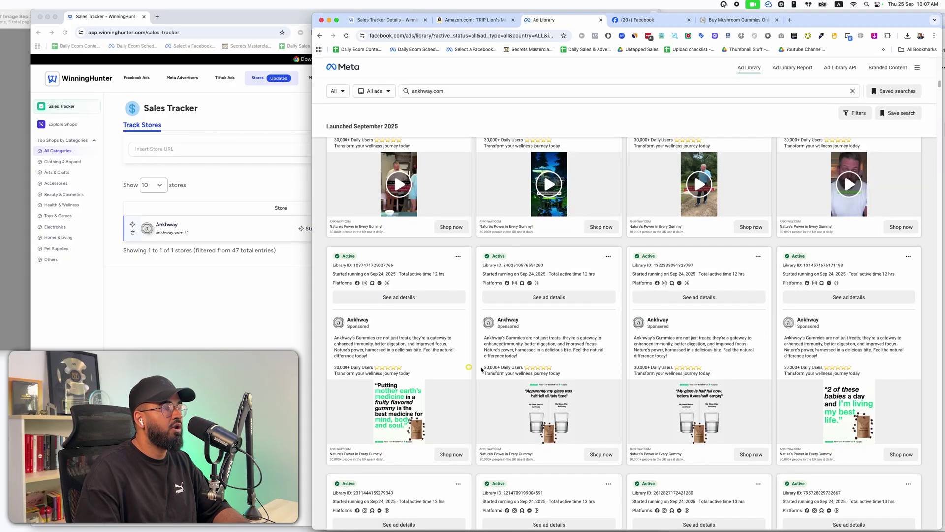
click(561, 298)
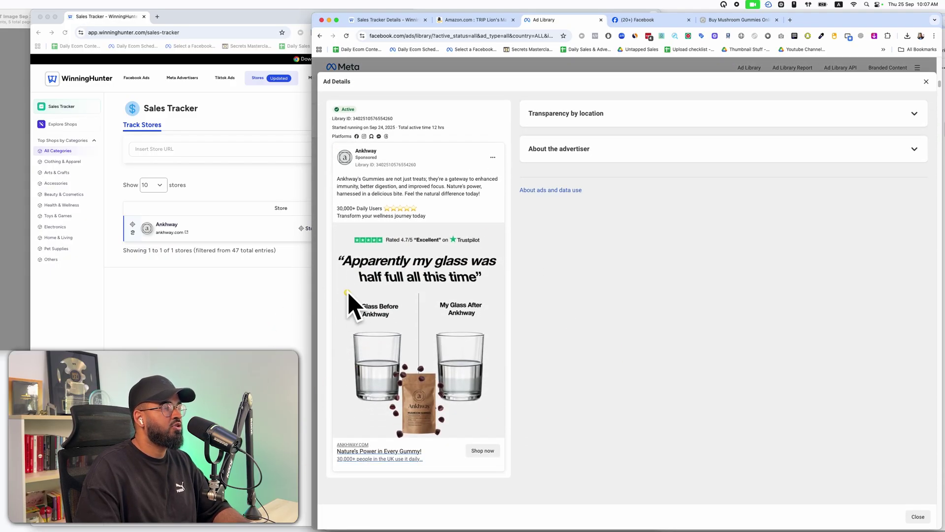
right_click(407, 277)
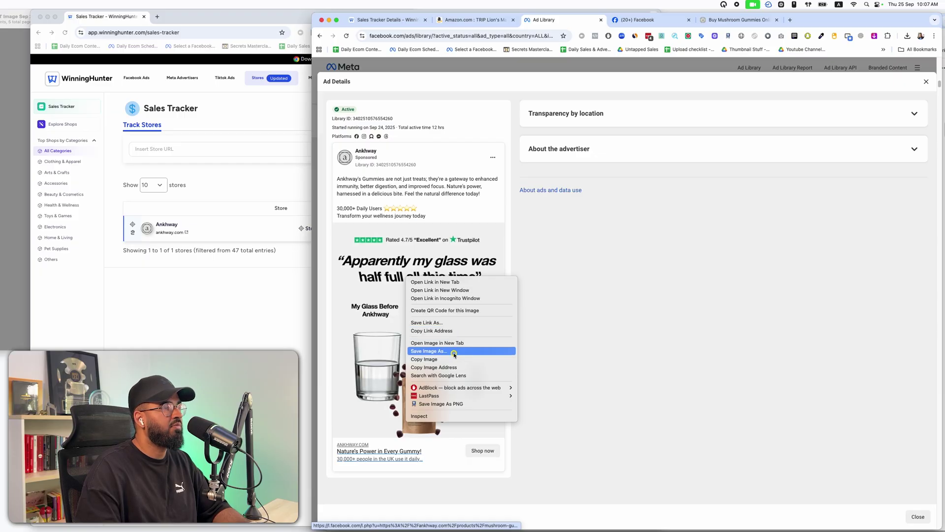
click(755, 143)
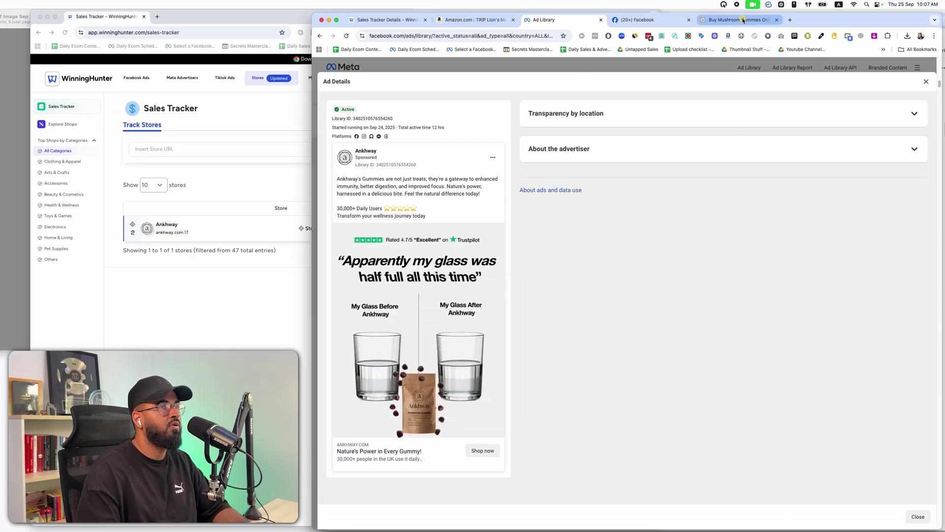
key(ctrl+Up)
click(560, 217)
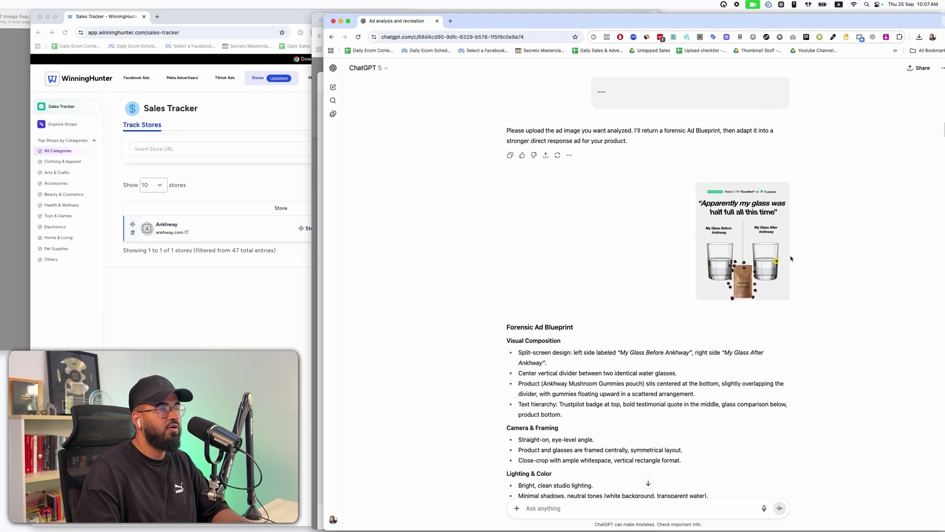
click(516, 509)
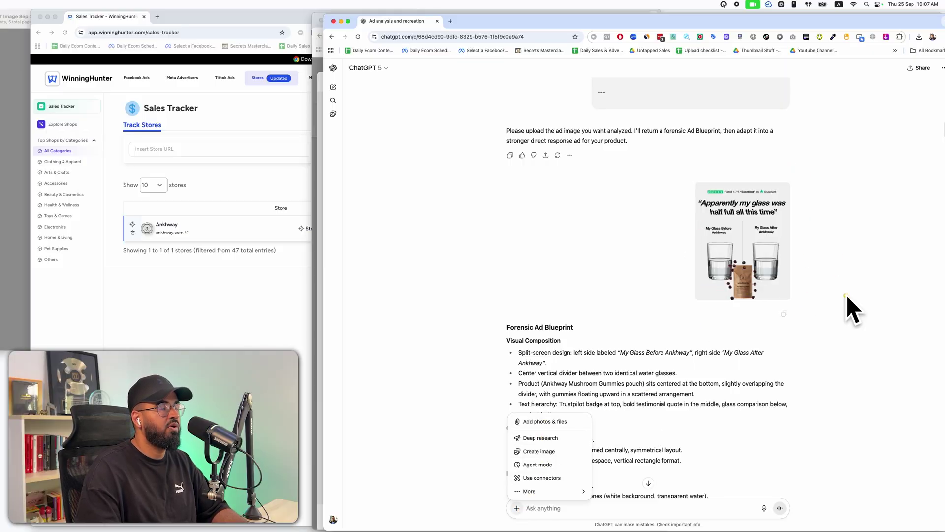
click(854, 310)
scroll(709, 380, down, 2)
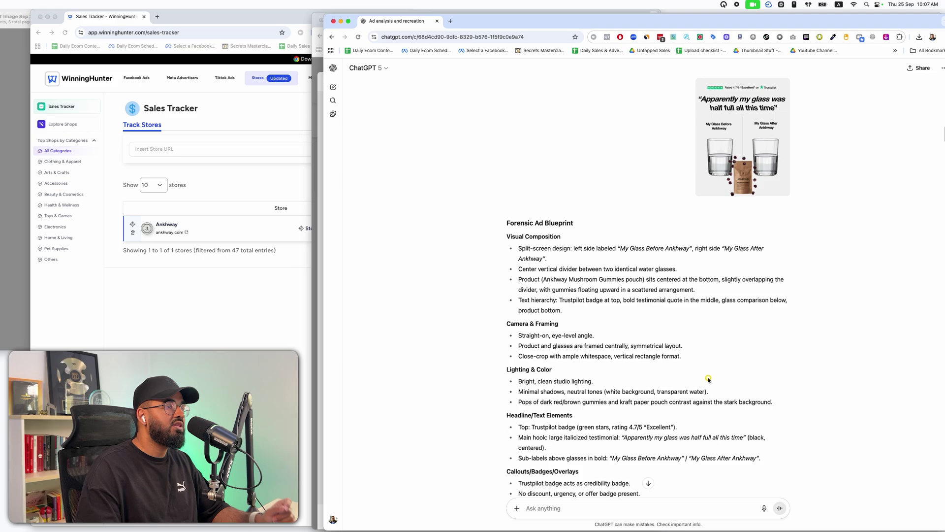
scroll(708, 379, down, 2)
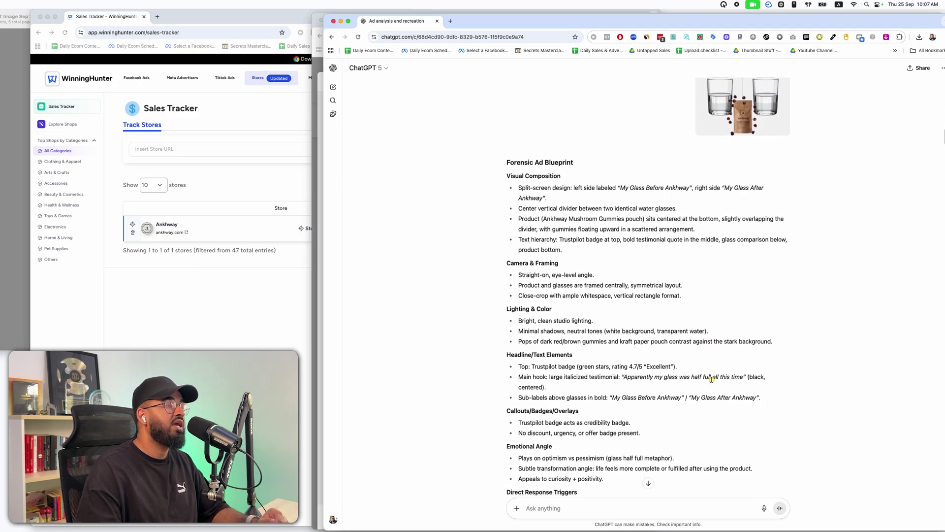
scroll(711, 379, down, 1)
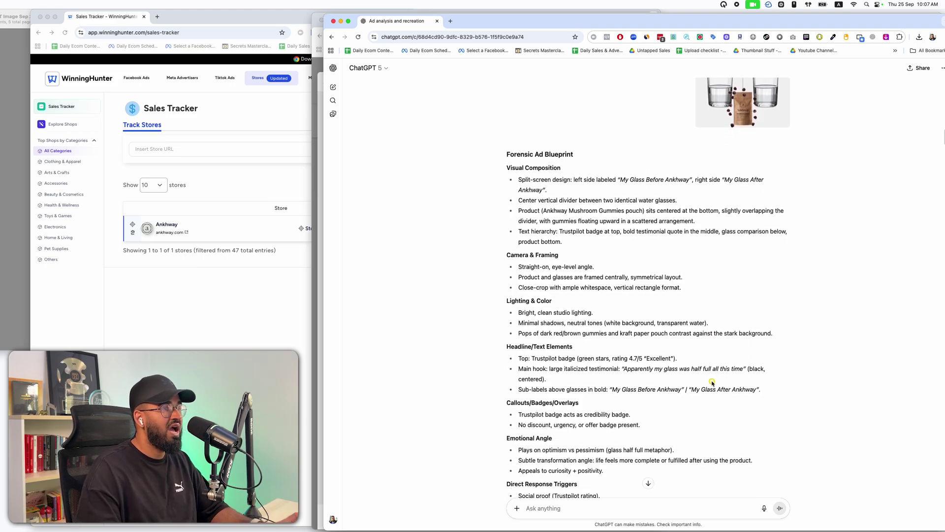
scroll(717, 383, up, 4)
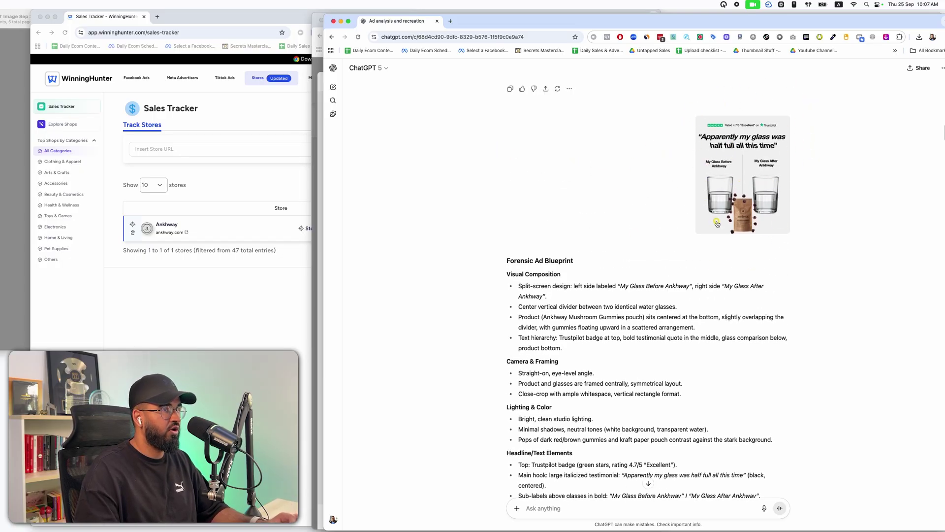
scroll(679, 246, down, 5)
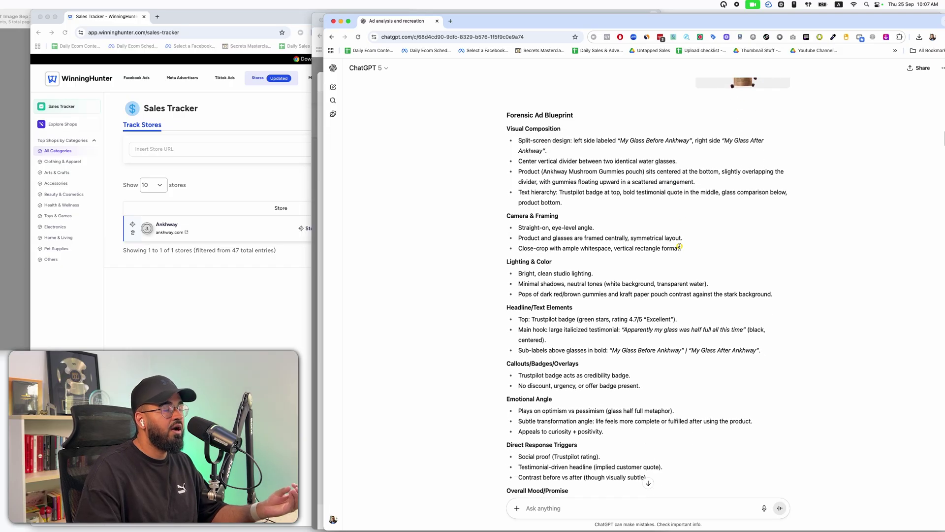
scroll(680, 246, down, 3)
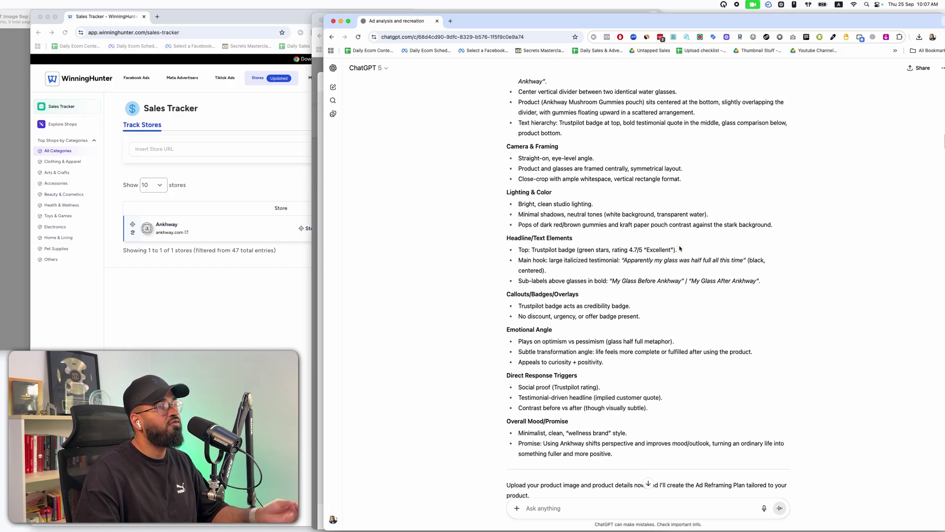
scroll(680, 248, up, 1)
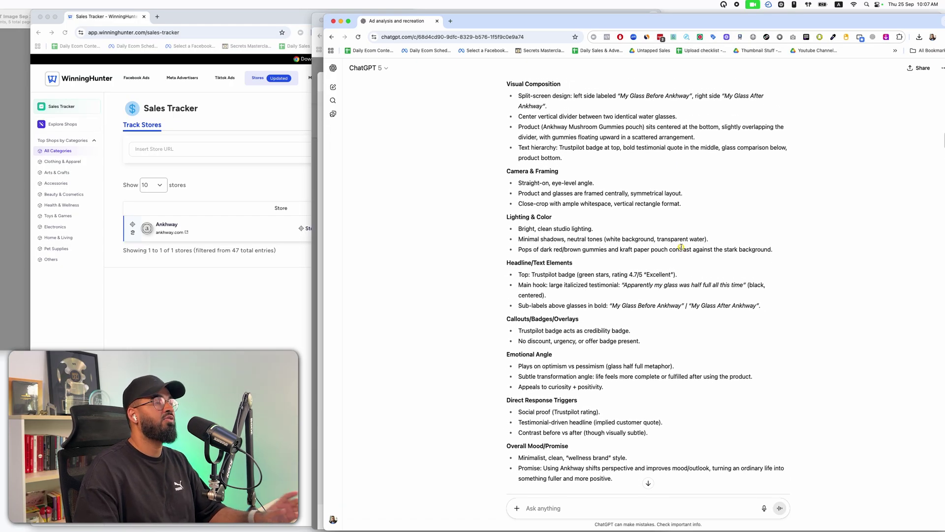
scroll(681, 246, up, 5)
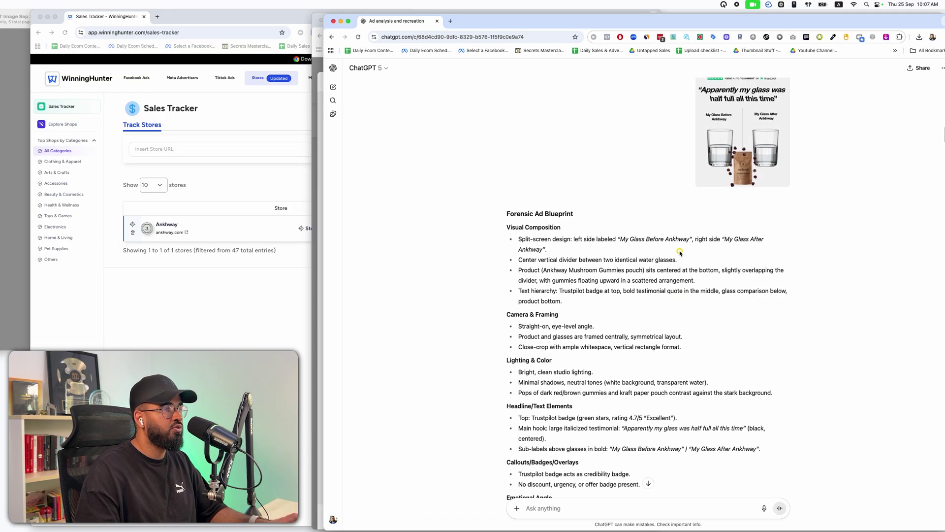
scroll(680, 252, up, 1)
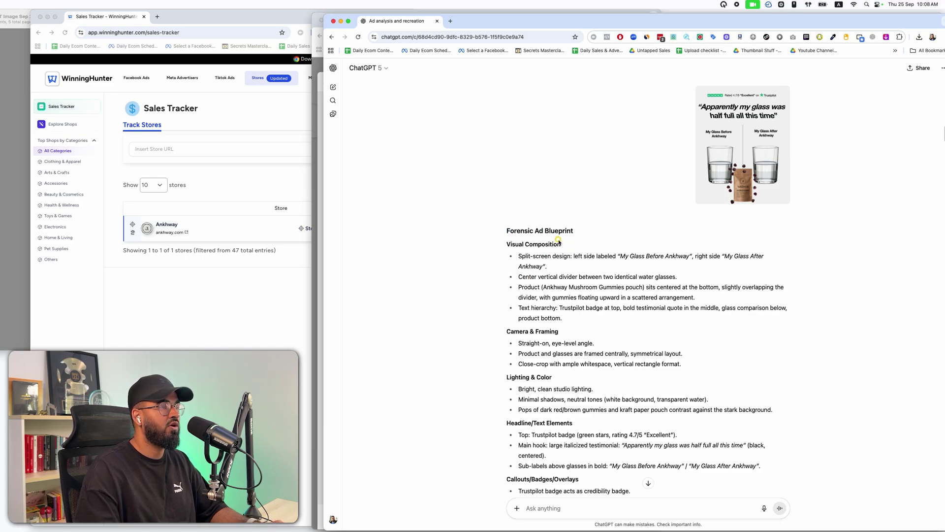
scroll(559, 241, down, 5)
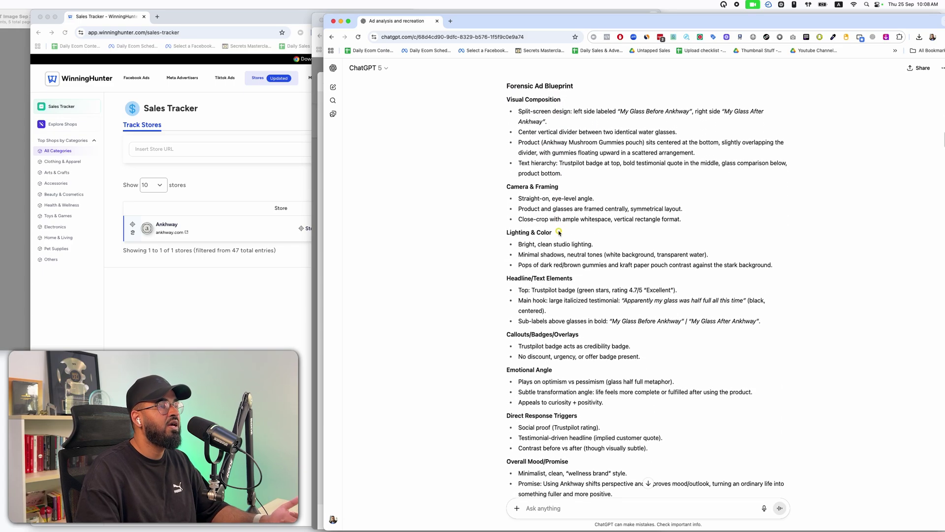
scroll(559, 232, down, 4)
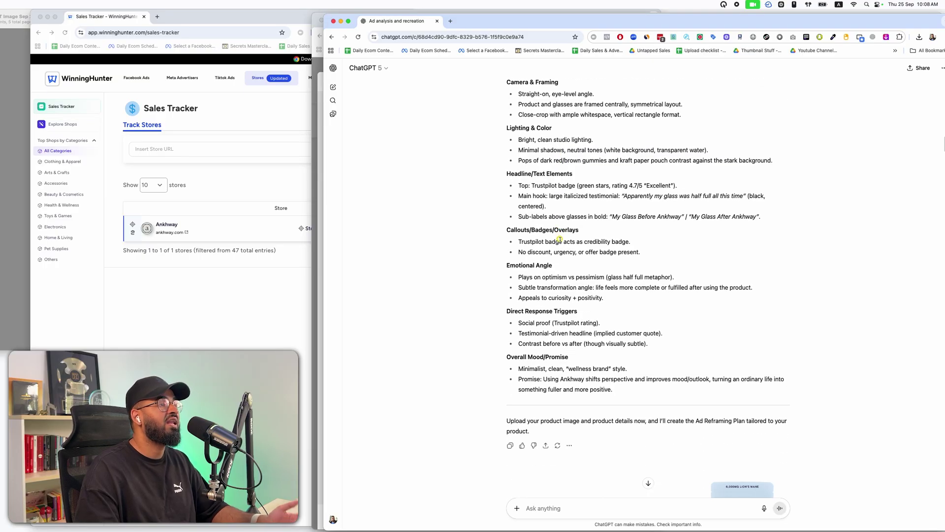
scroll(563, 256, down, 1)
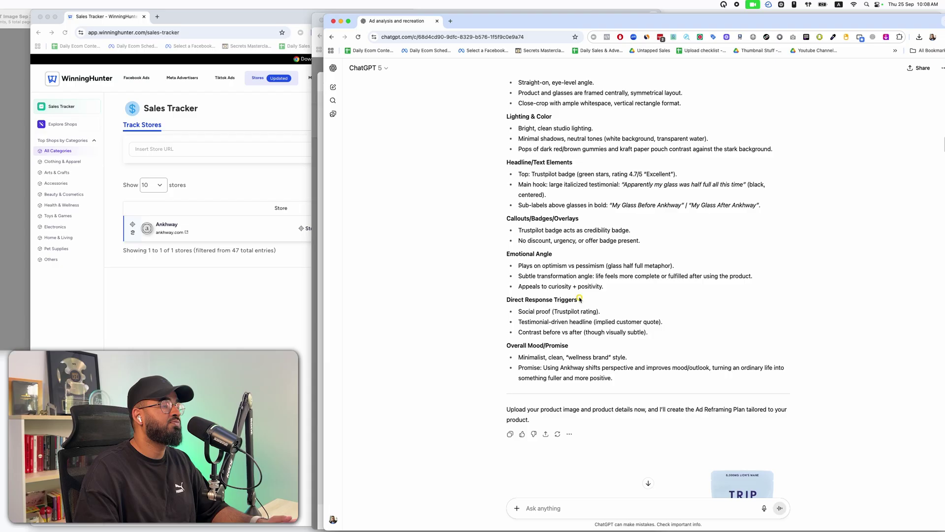
scroll(579, 303, down, 2)
scroll(578, 306, down, 3)
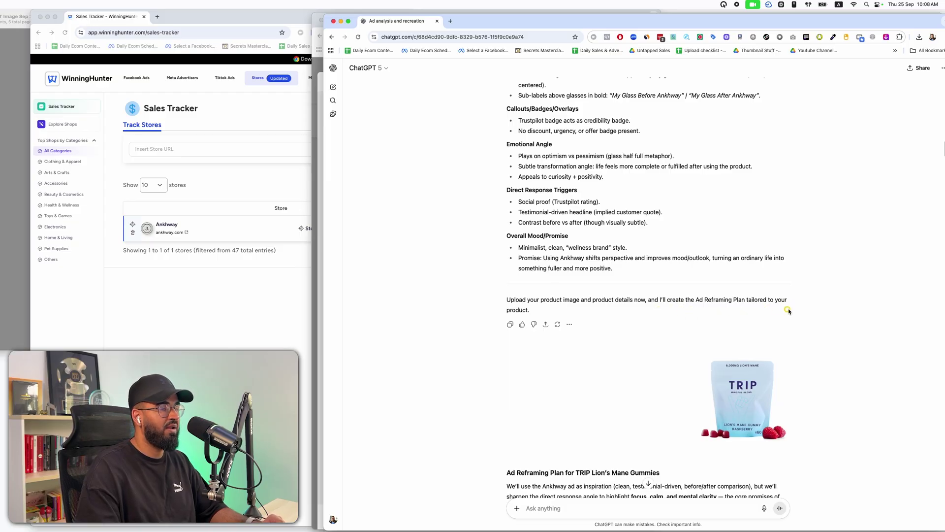
scroll(791, 311, down, 2)
scroll(794, 305, up, 10)
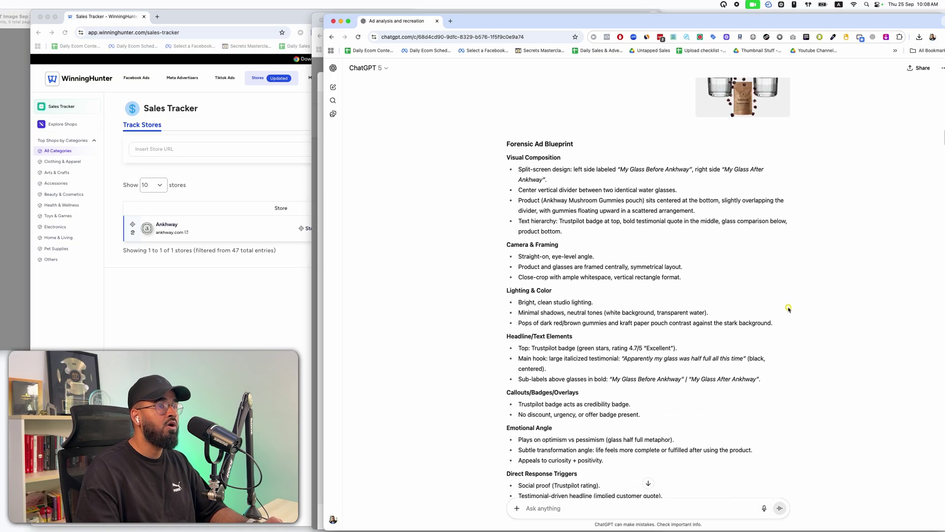
scroll(798, 170, down, 10)
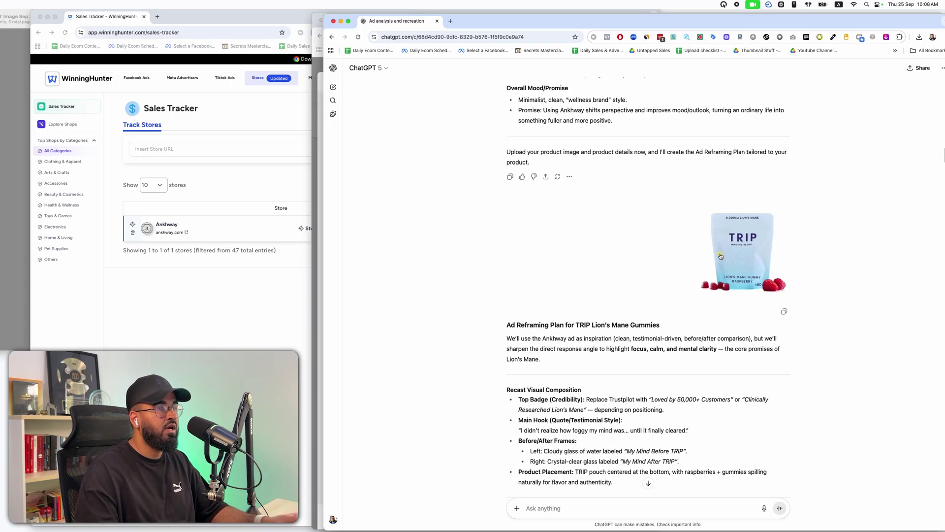
Enlarge the TRIP pouch product image several times to inspect it up close.
click(746, 253)
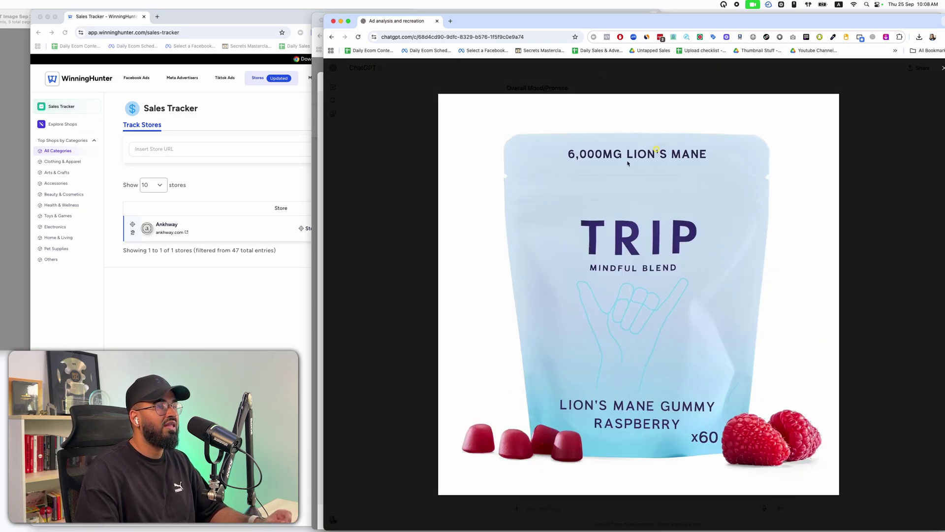
right_click(874, 153)
click(873, 133)
click(872, 132)
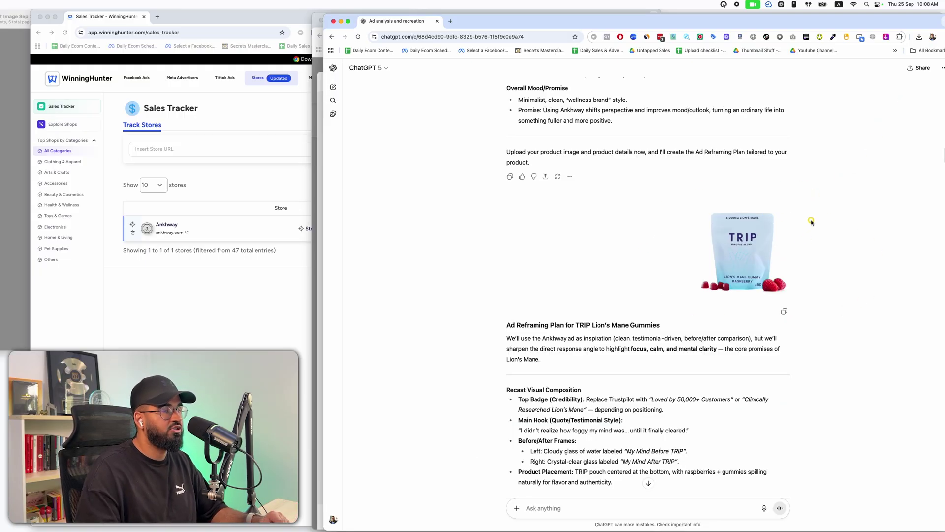
click(751, 250)
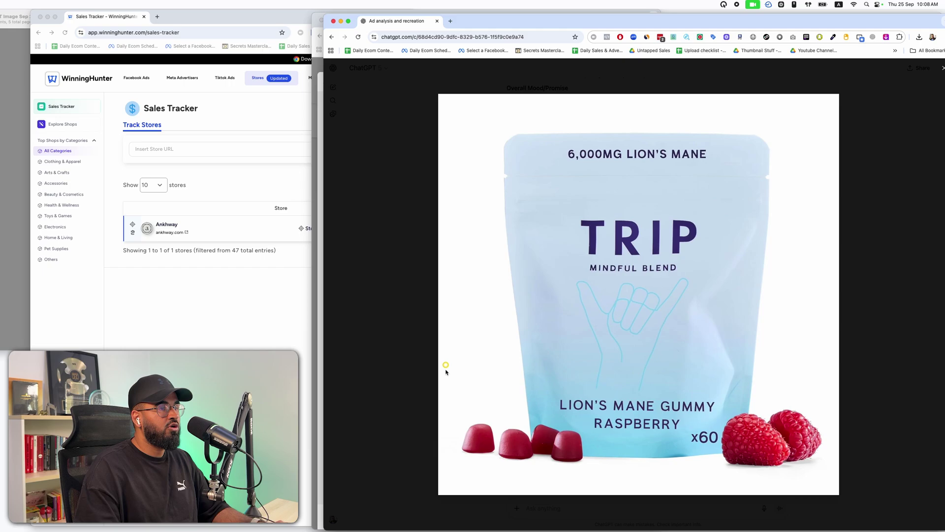
click(887, 185)
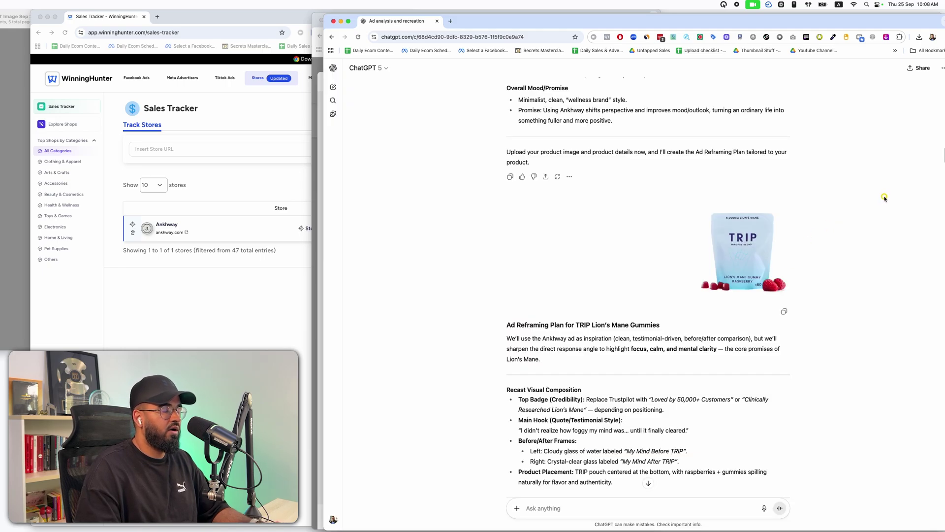
click(761, 245)
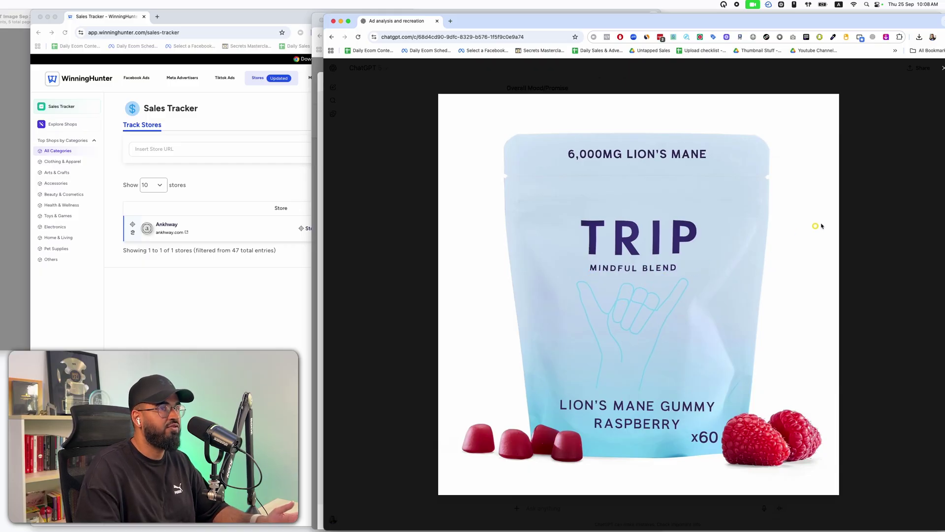
click(892, 209)
Enlarge the Ankhway competitor ad and TRIP image, then bring up the finished TRIP ad in Preview.
scroll(791, 207, up, 5)
scroll(791, 207, up, 5)
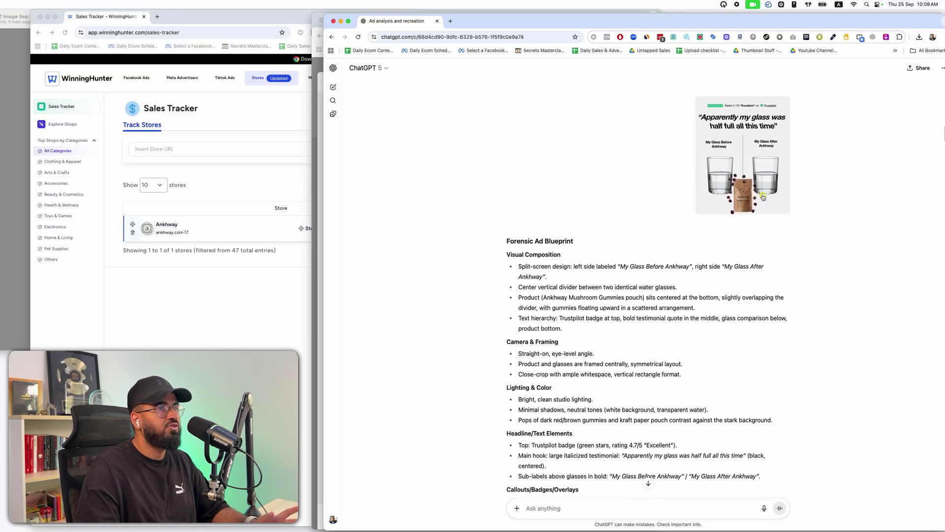
click(746, 163)
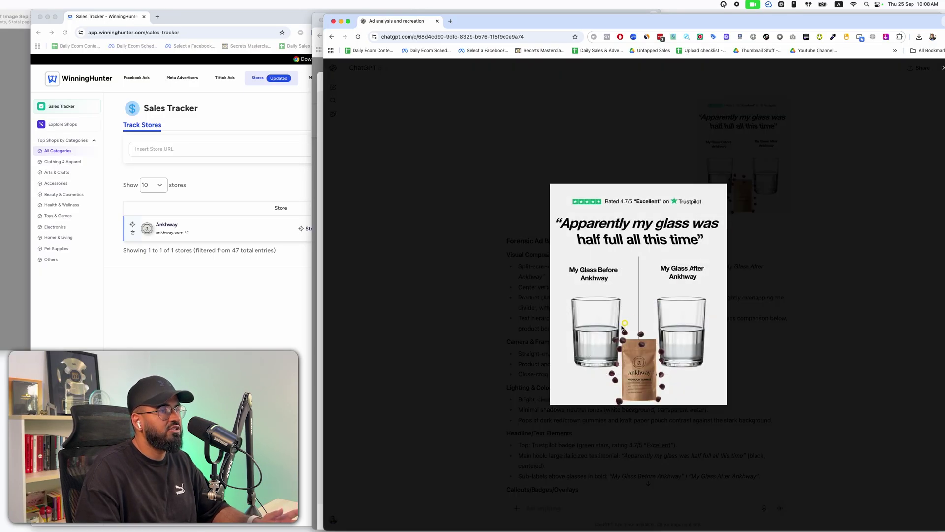
click(746, 325)
scroll(745, 232, down, 10)
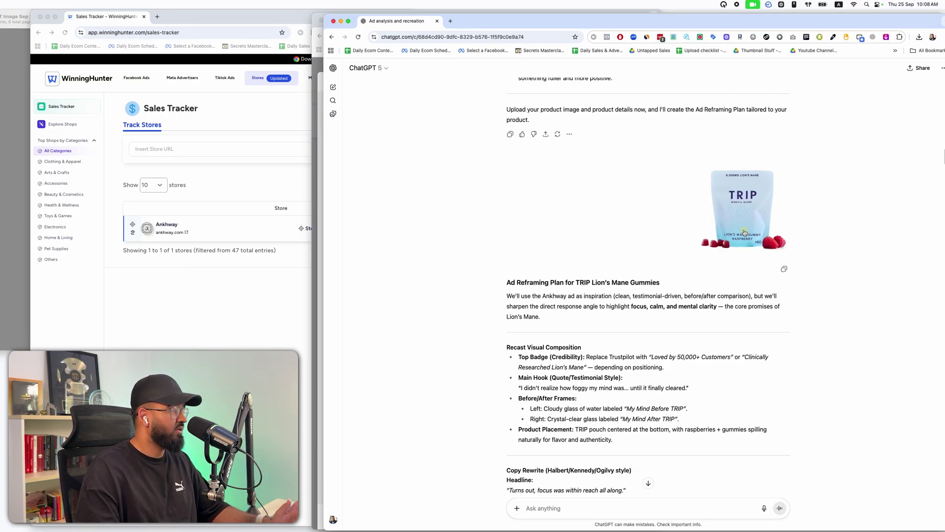
click(745, 227)
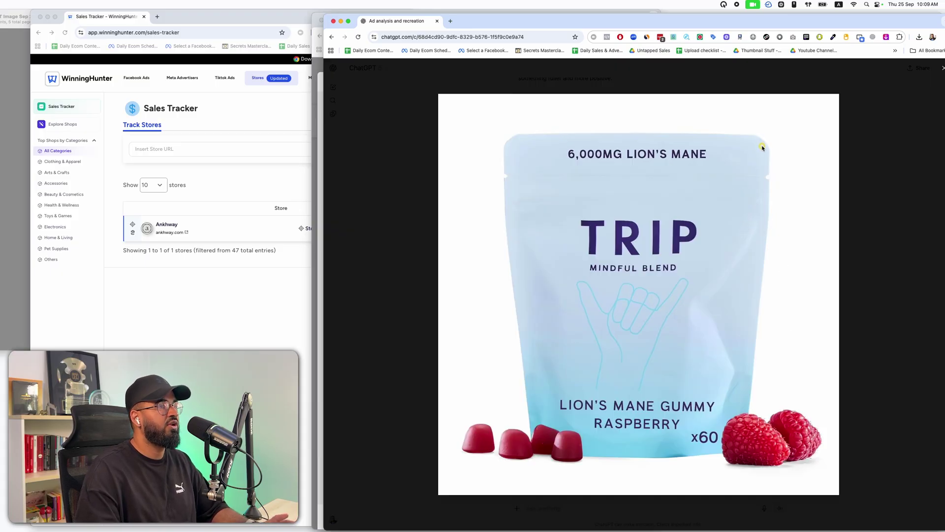
click(903, 209)
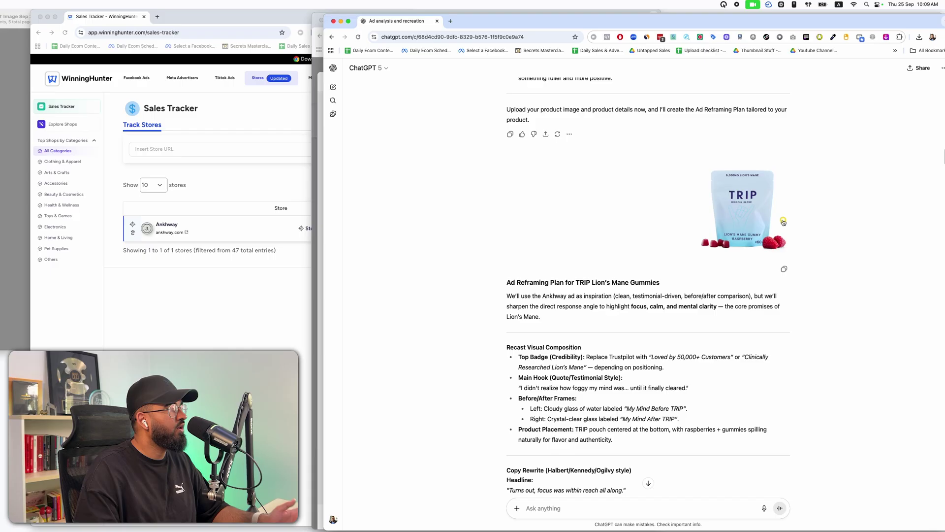
key(super+Tab)
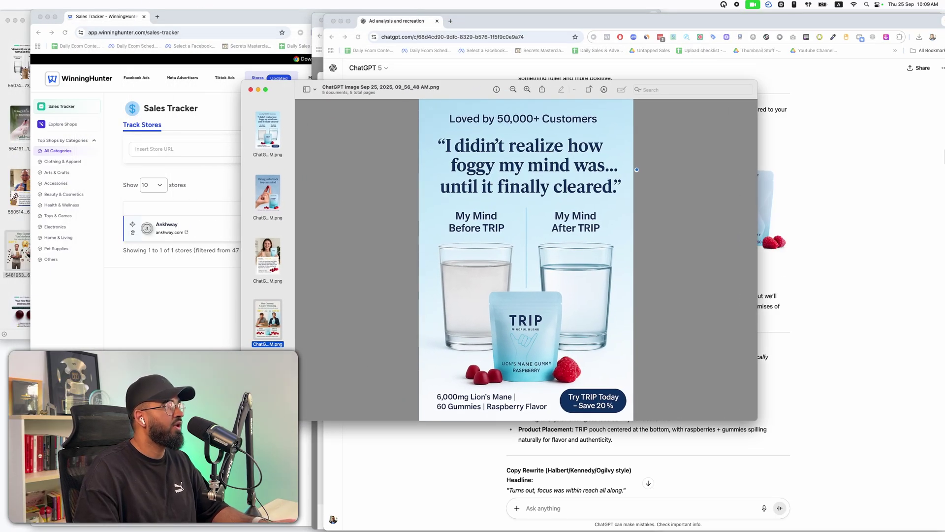
click(3, 169)
click(873, 292)
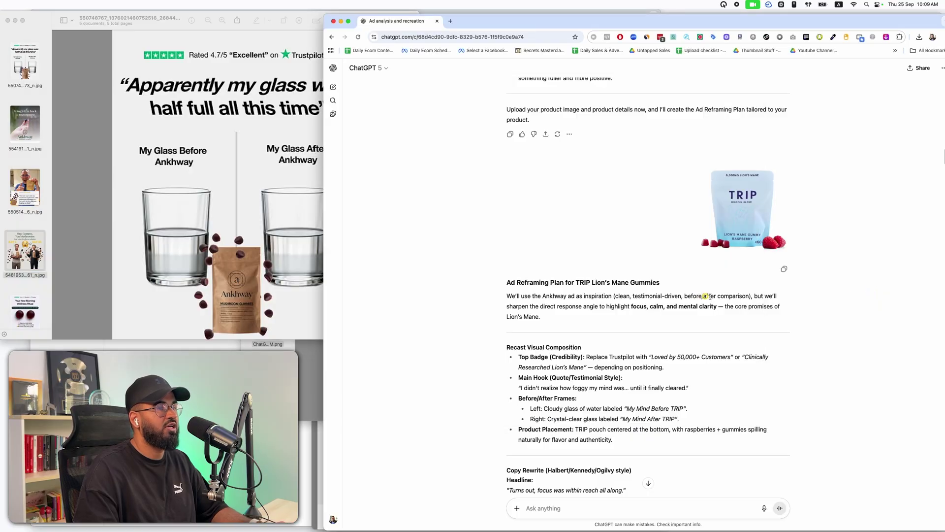
scroll(768, 271, down, 4)
scroll(761, 148, up, 4)
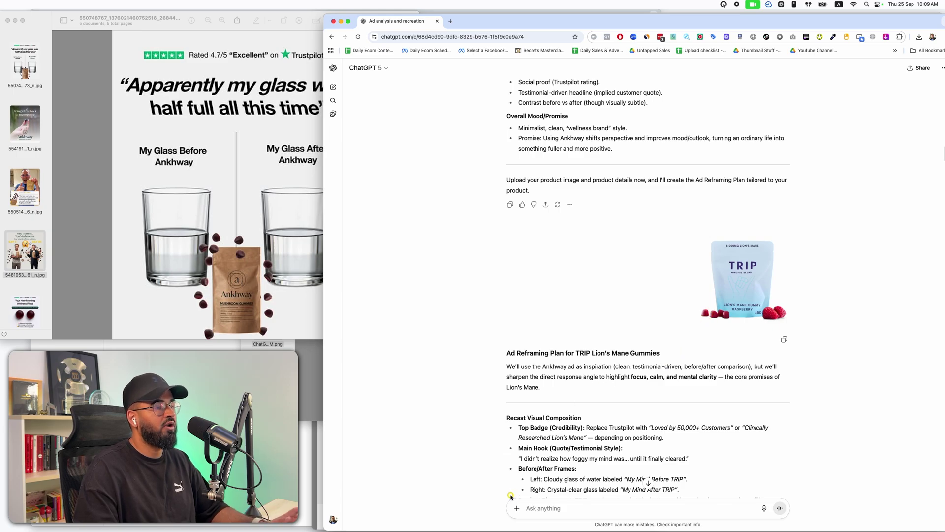
click(516, 509)
key(Escape)
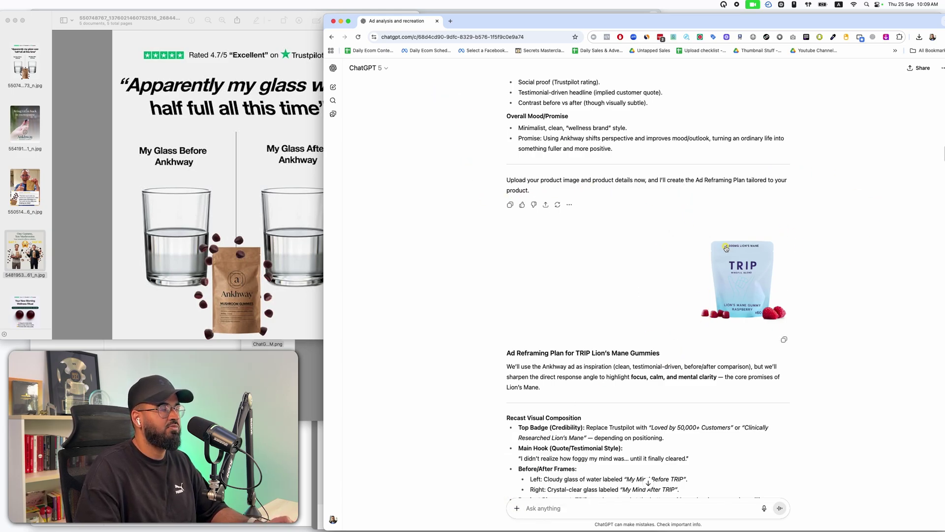
scroll(726, 248, down, 3)
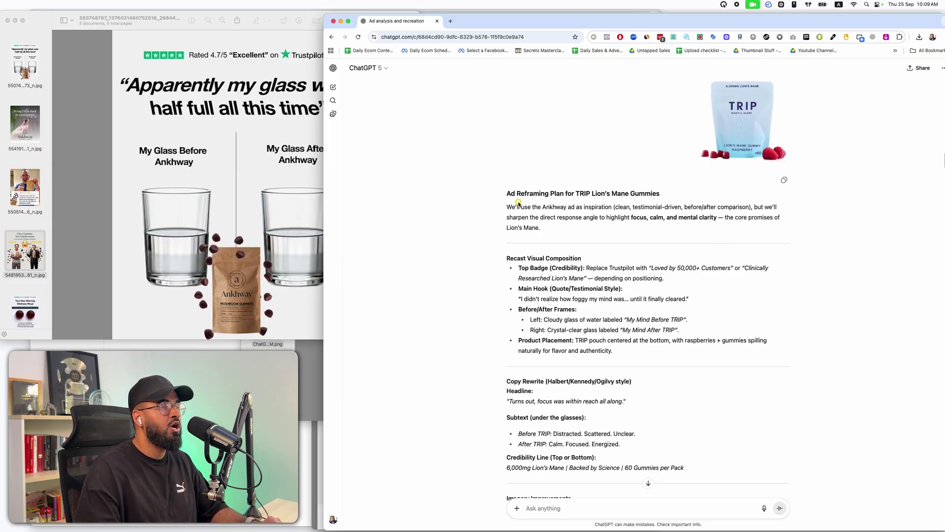
scroll(555, 197, up, 10)
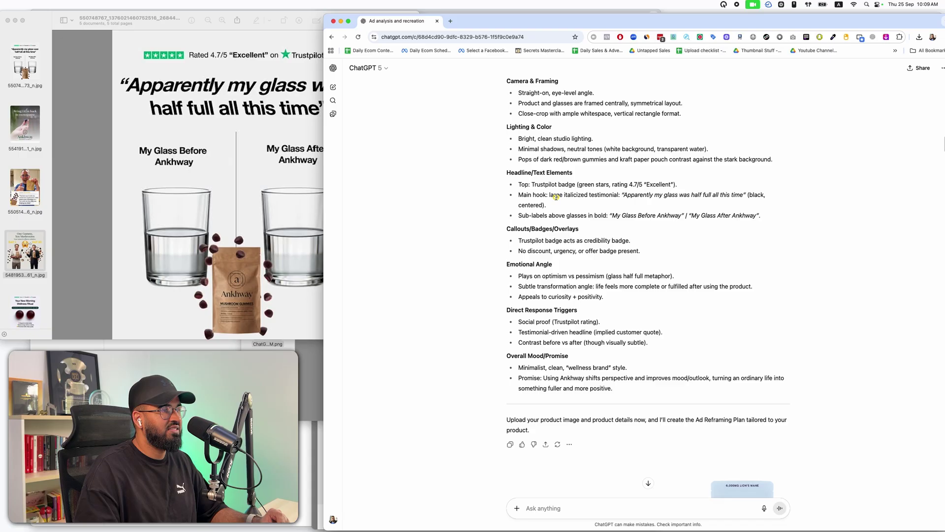
scroll(555, 197, up, 4)
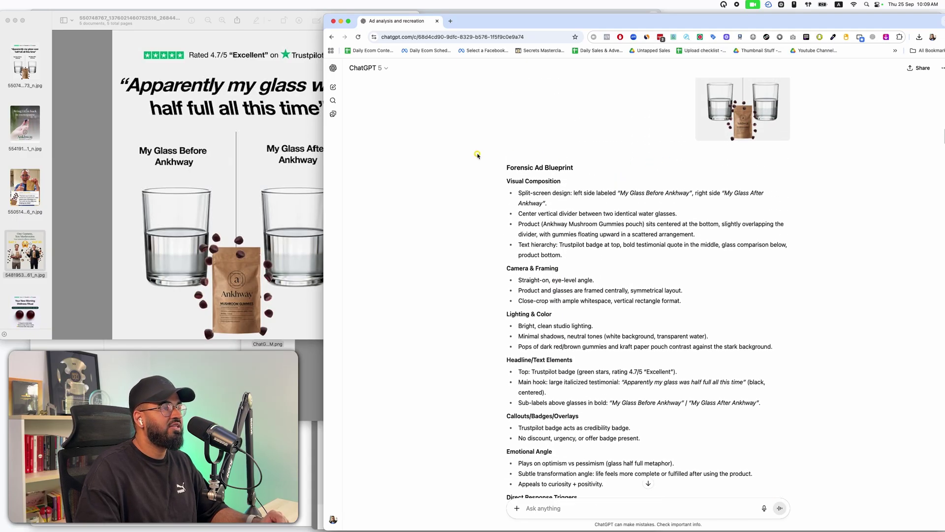
scroll(701, 414, down, 10)
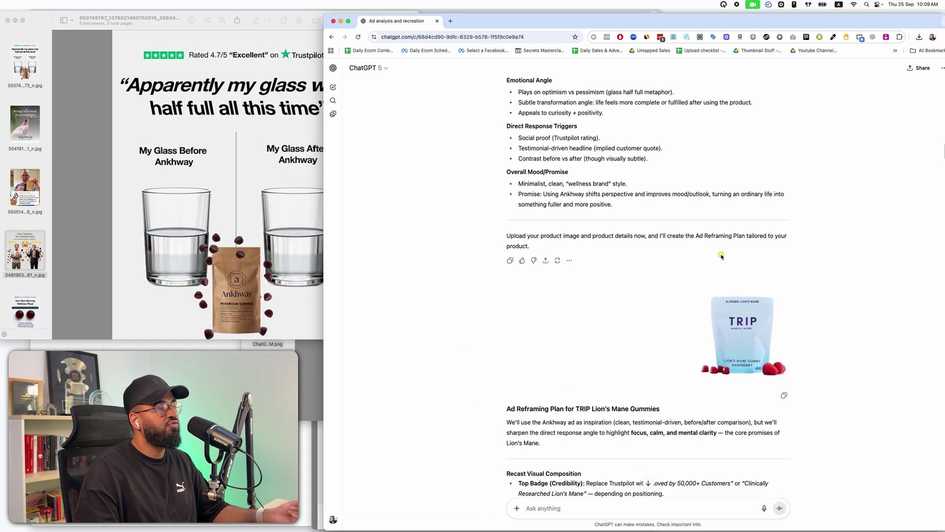
scroll(721, 256, down, 2)
scroll(722, 252, up, 3)
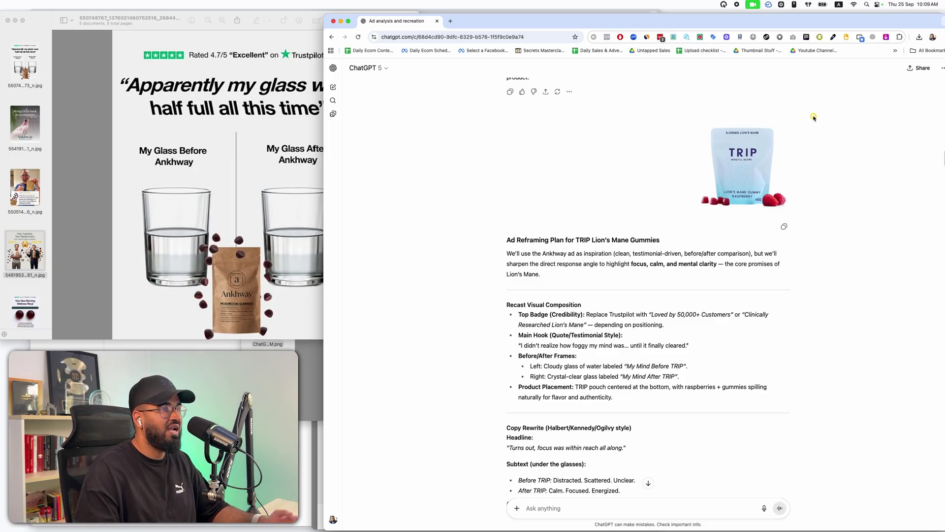
scroll(636, 207, down, 2)
scroll(629, 225, down, 4)
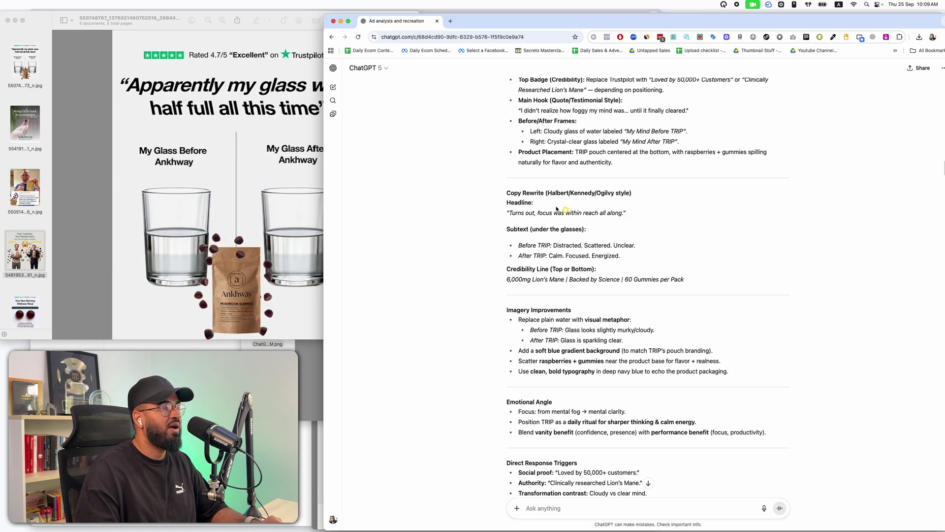
ctrl+scroll(534, 198, up, 5)
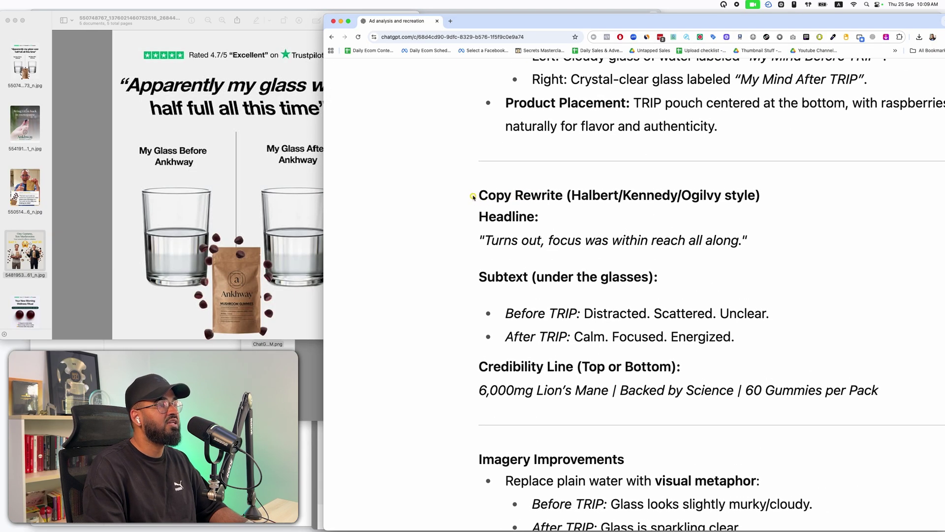
drag(473, 197, 701, 200)
click(646, 211)
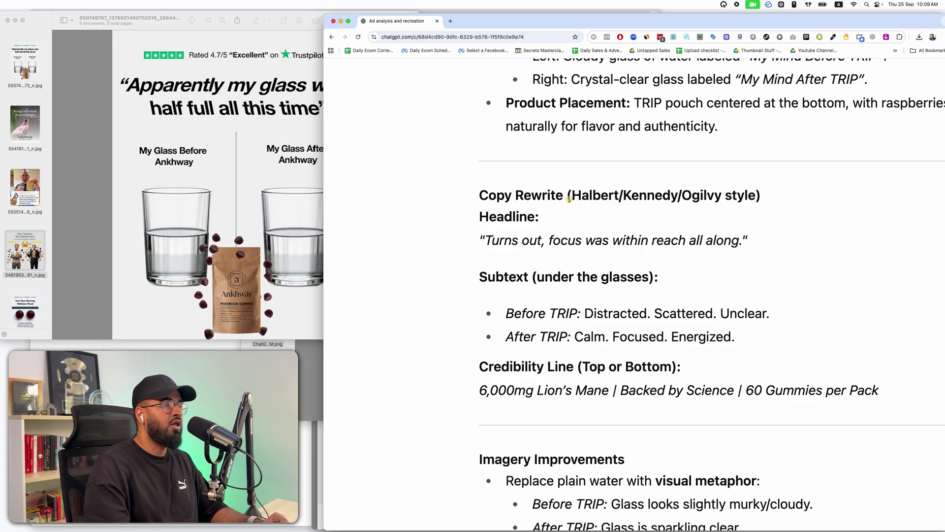
drag(570, 198, 805, 200)
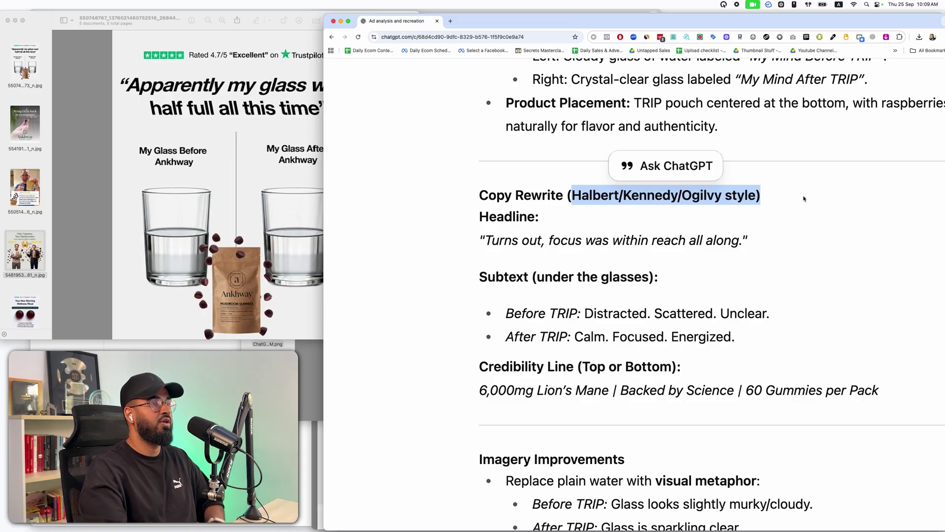
key(super+minus)
key(super+minus)
key(super+minus)
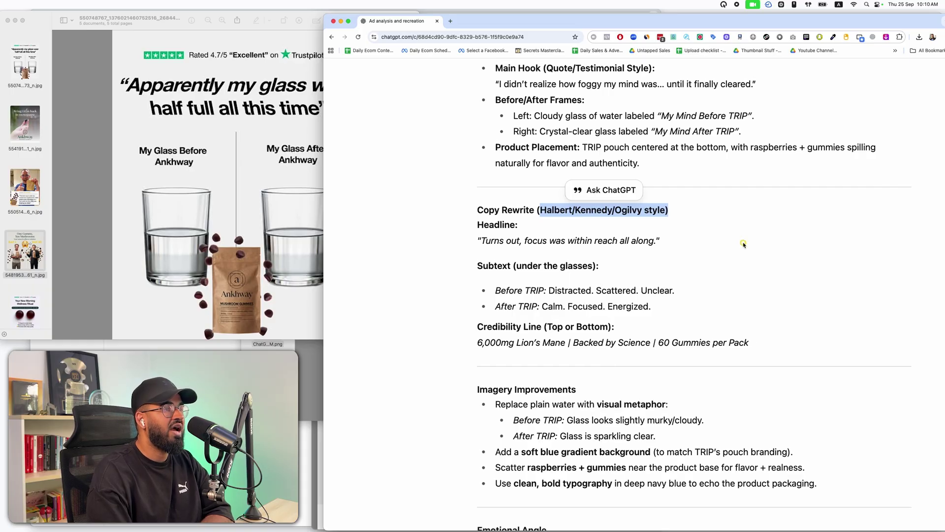
key(super+minus)
key(super+minus)
key(super+minus)
scroll(743, 244, up, 2)
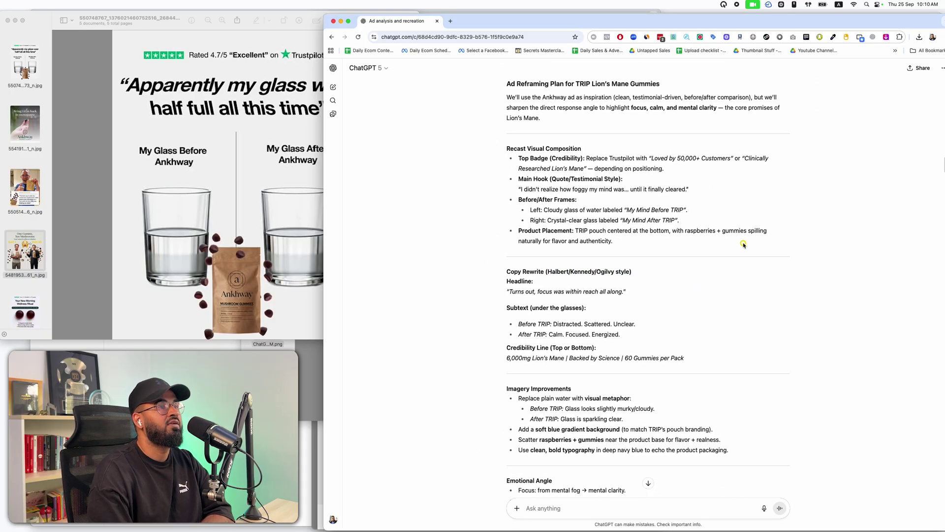
scroll(744, 244, up, 3)
scroll(667, 268, down, 3)
scroll(635, 309, up, 1)
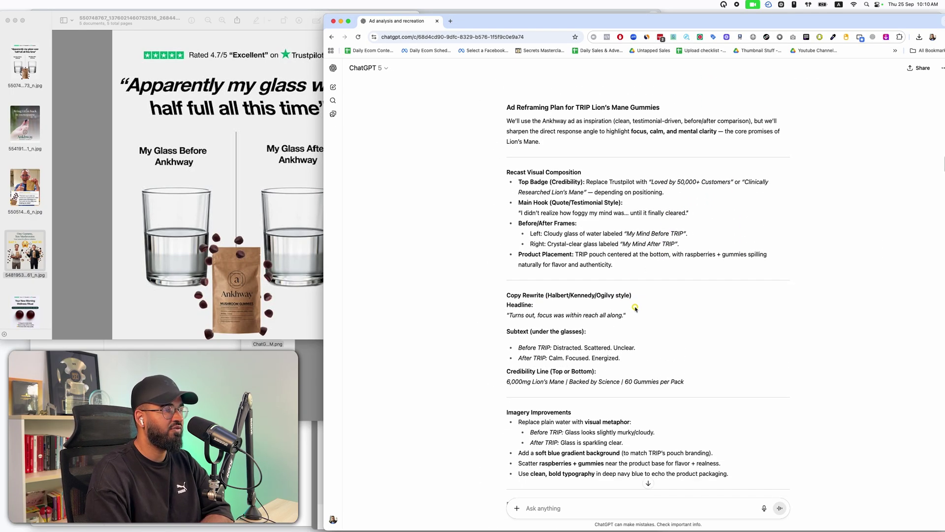
scroll(635, 309, down, 3)
drag(504, 257, 606, 258)
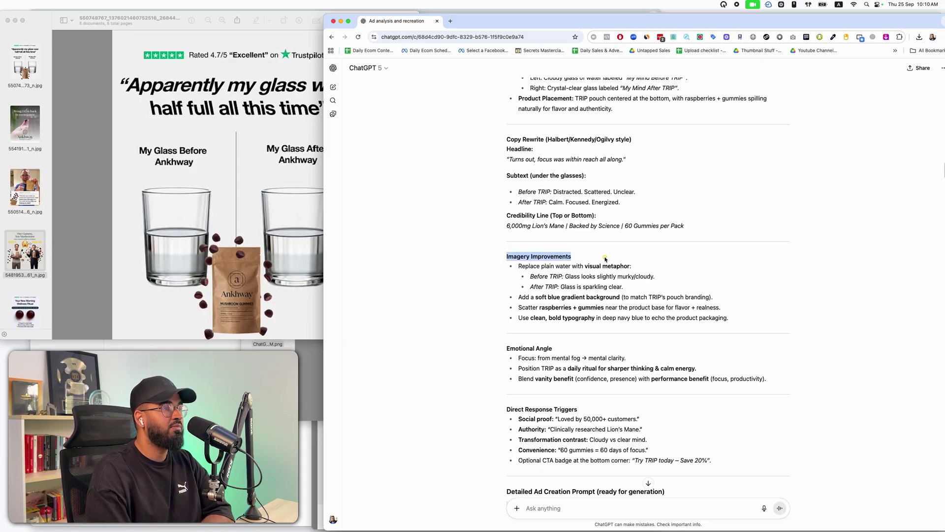
click(248, 209)
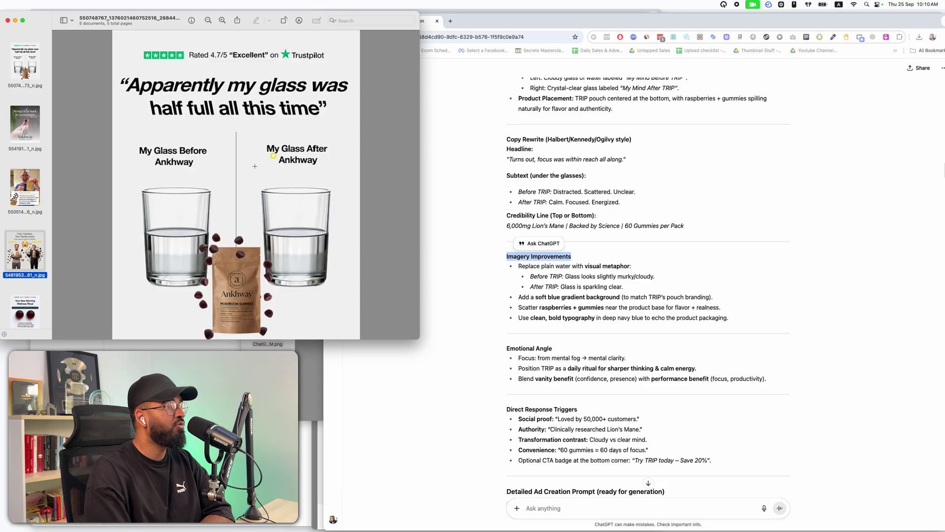
click(606, 245)
scroll(610, 271, down, 5)
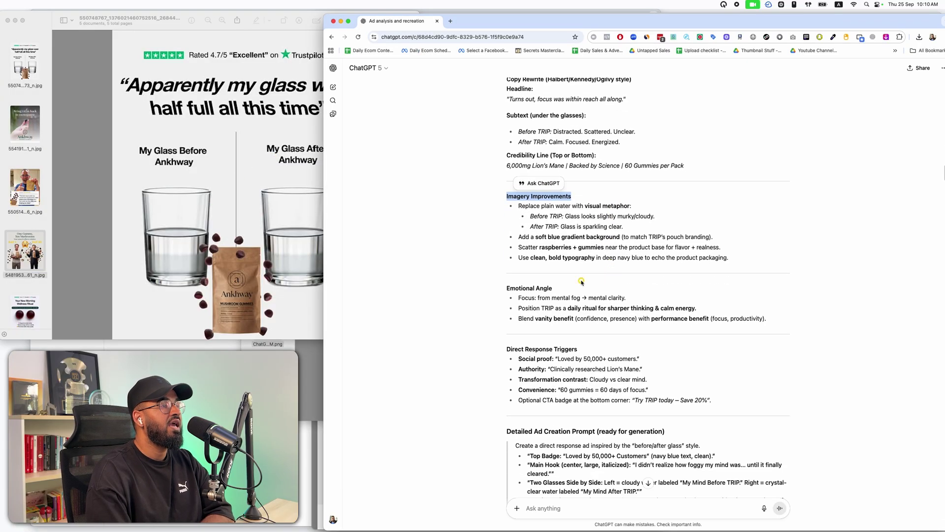
scroll(540, 242, down, 3)
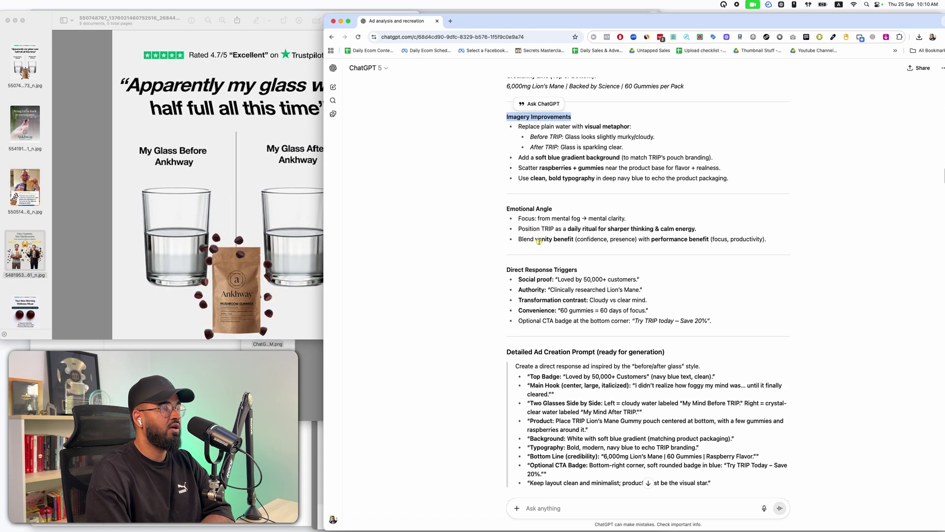
scroll(581, 277, down, 4)
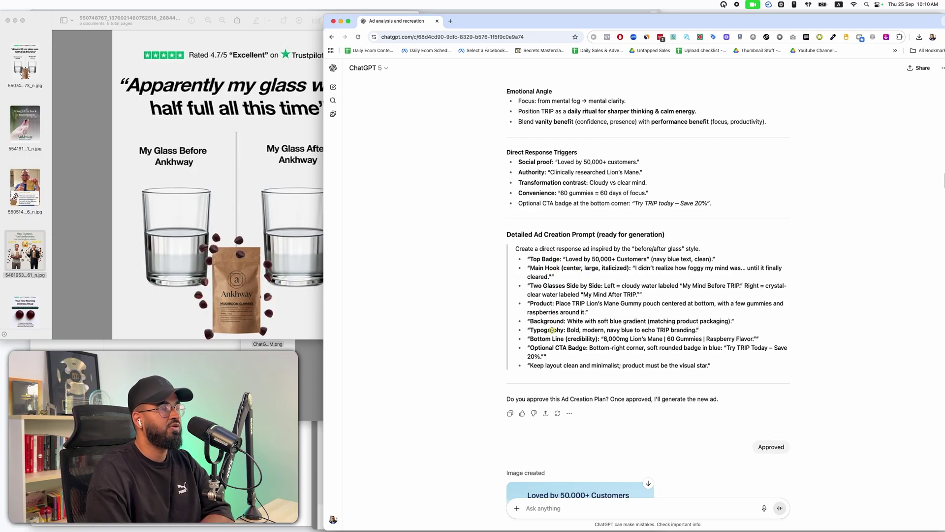
scroll(553, 330, down, 3)
scroll(542, 335, up, 5)
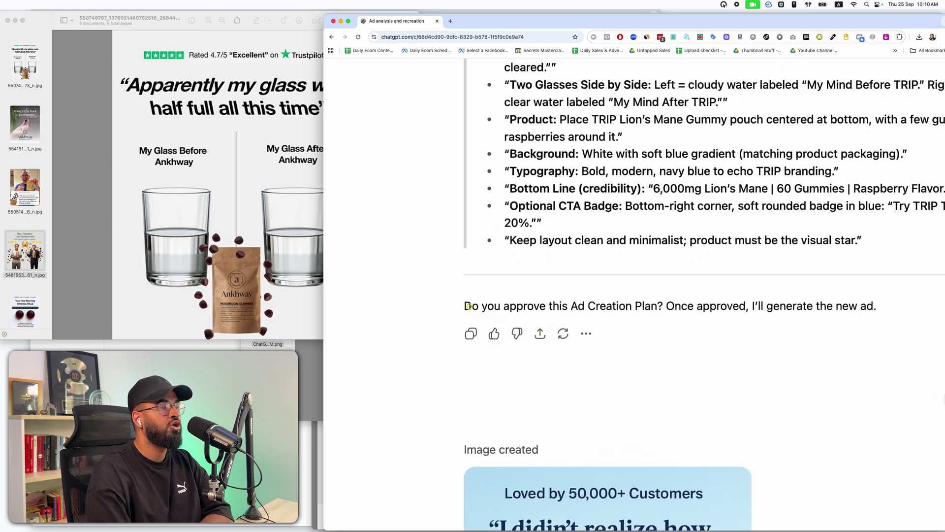
drag(468, 306, 561, 306)
scroll(787, 374, right, 5)
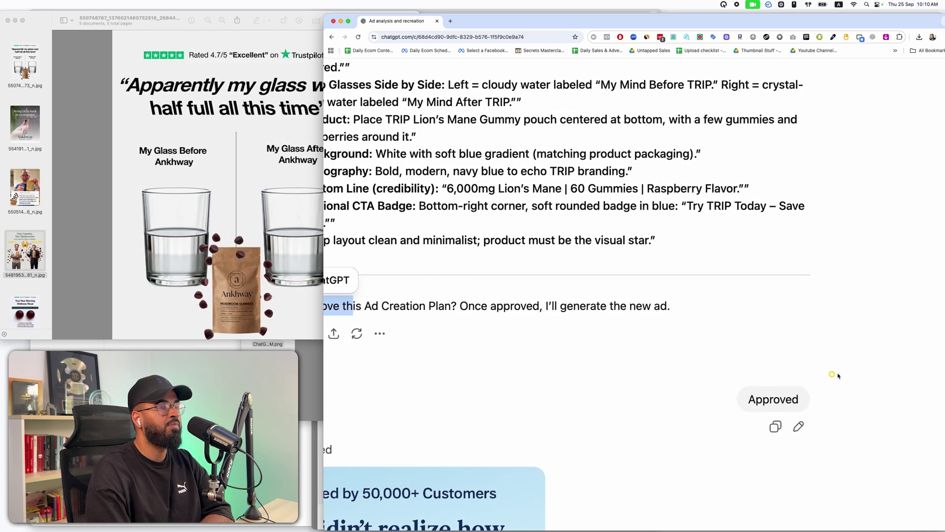
scroll(839, 375, down, 5)
scroll(842, 375, down, 6)
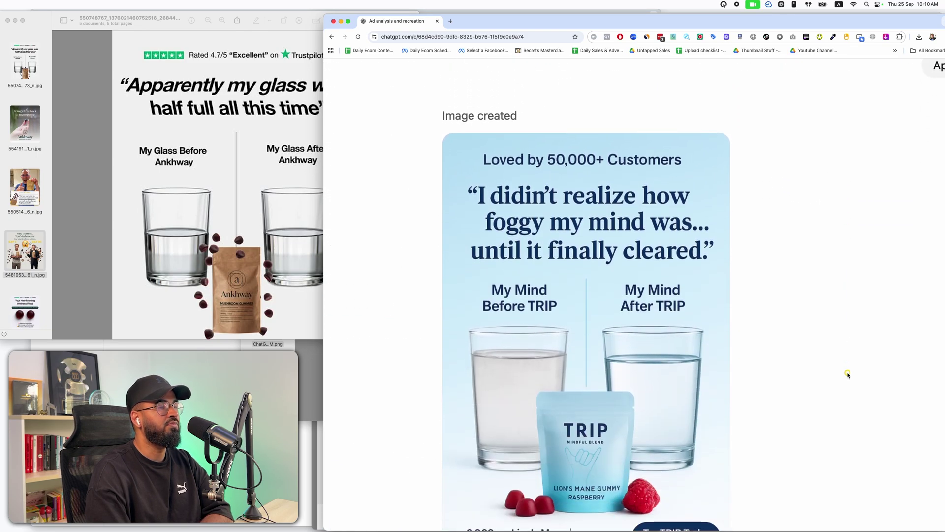
scroll(847, 375, down, 3)
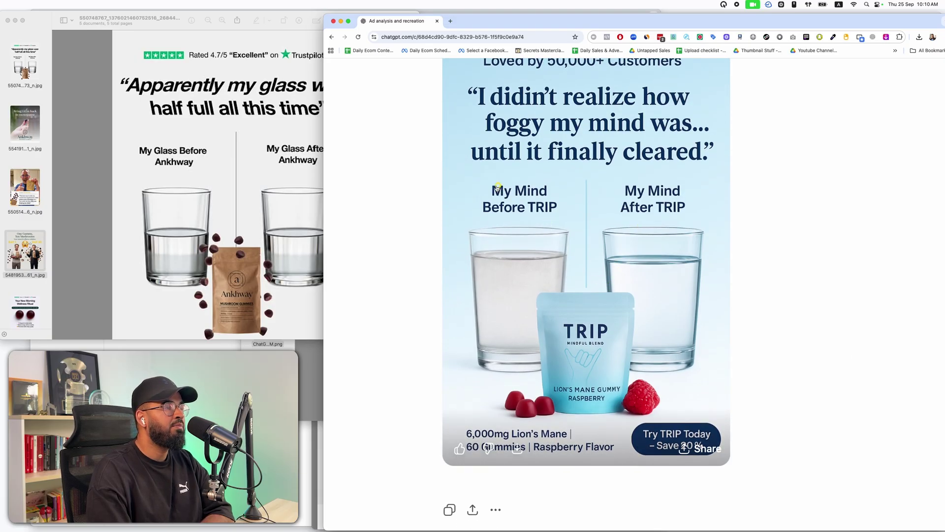
scroll(588, 369, up, 1)
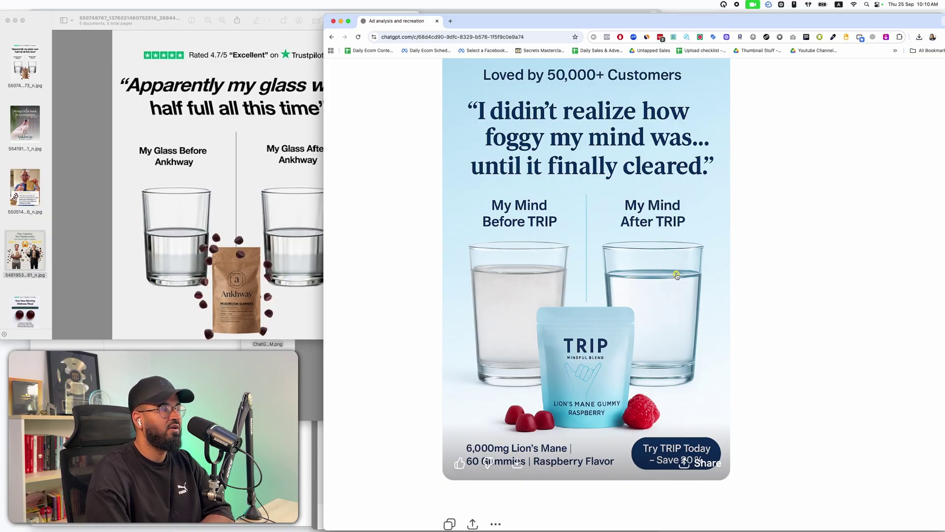
click(284, 236)
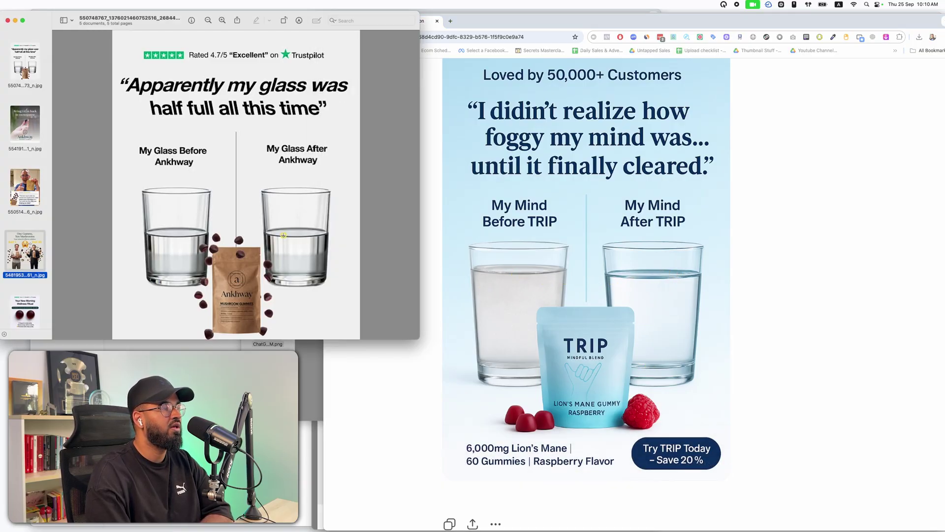
click(573, 259)
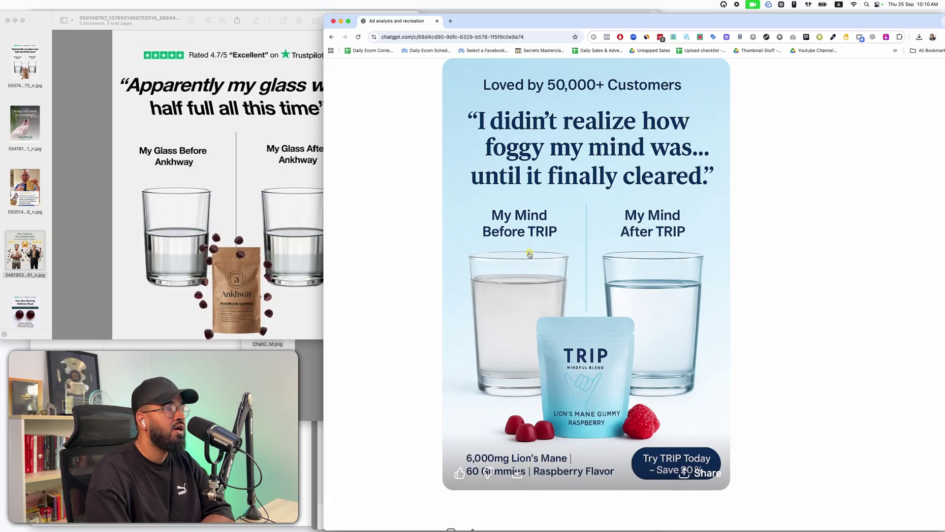
scroll(529, 254, up, 1)
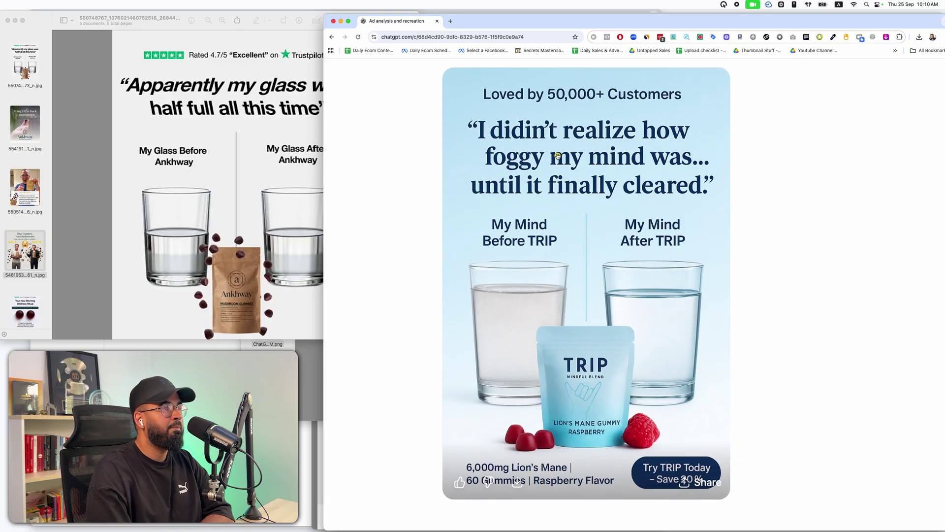
scroll(536, 416, down, 2)
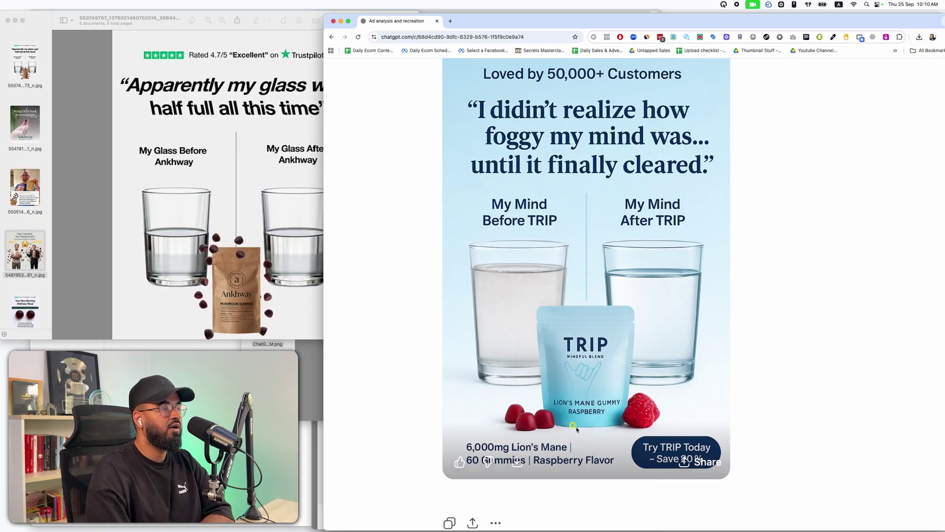
scroll(589, 323, up, 2)
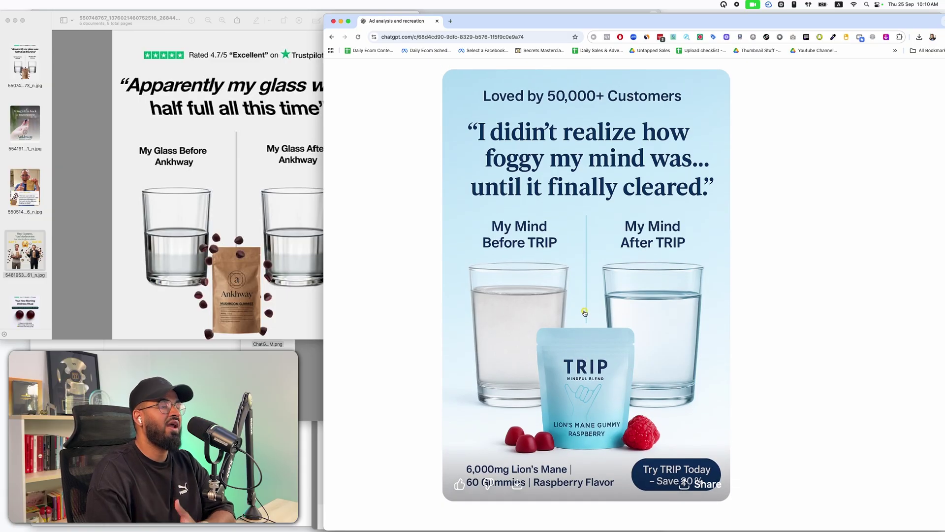
scroll(584, 314, down, 3)
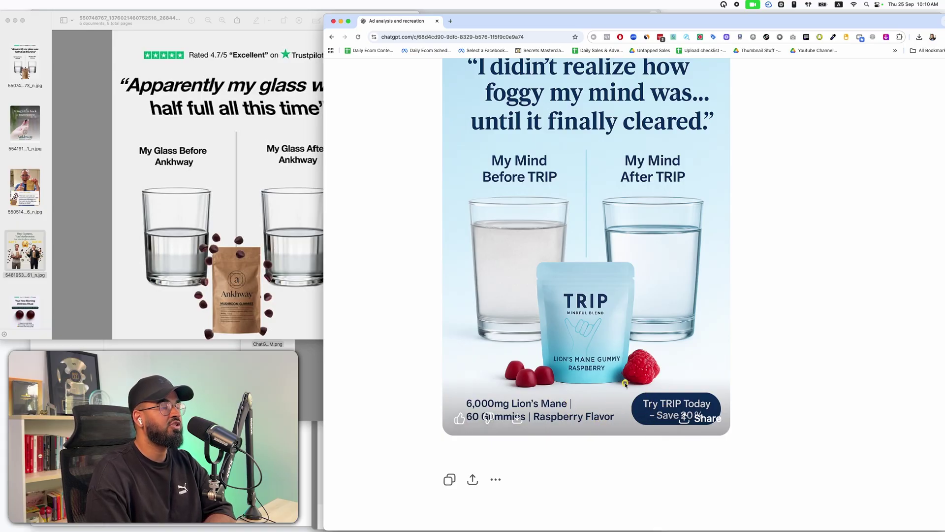
scroll(626, 384, up, 3)
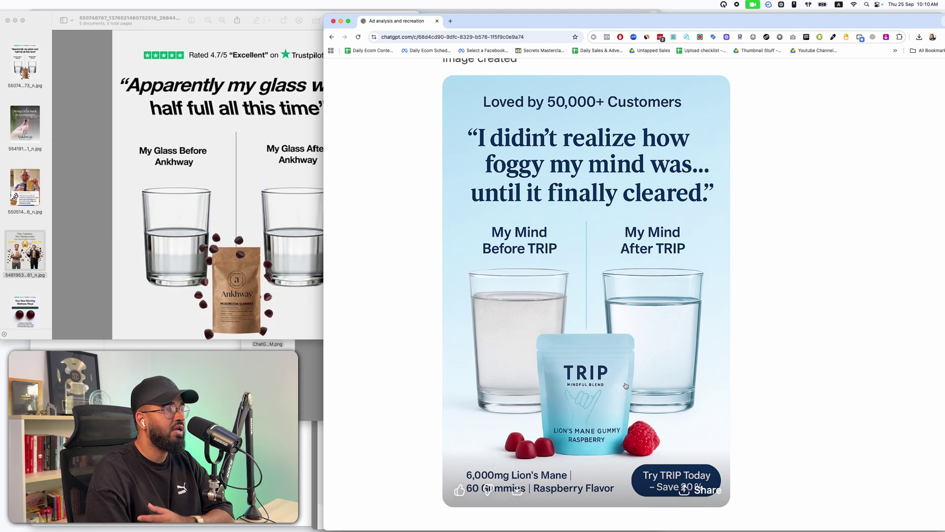
scroll(626, 385, down, 1)
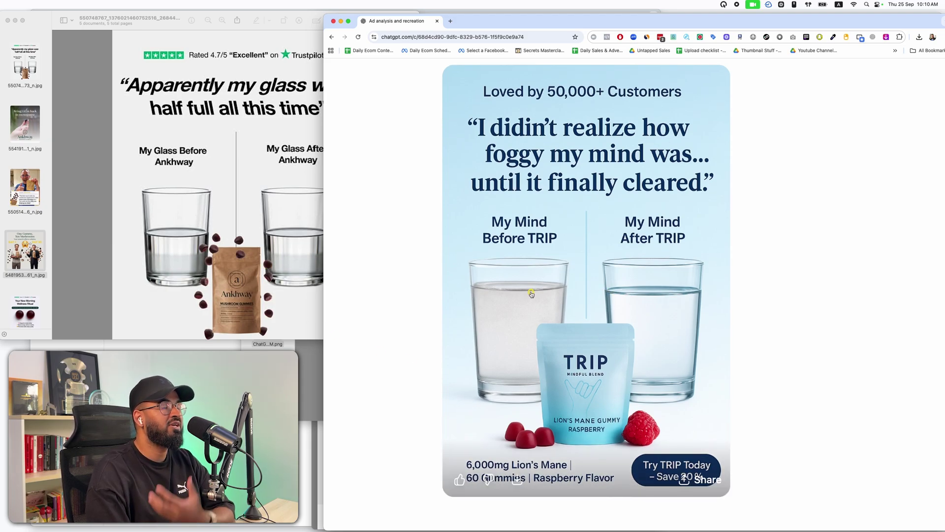
key(Escape)
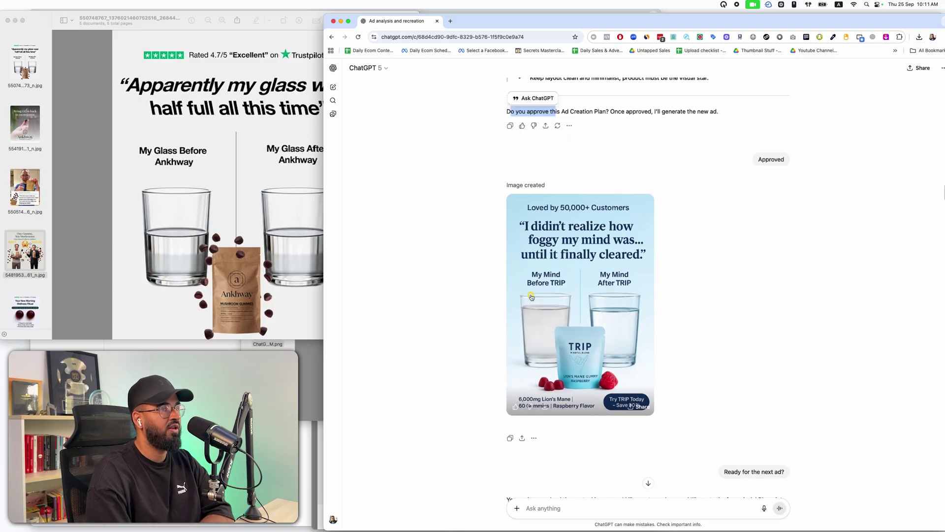
scroll(531, 294, up, 10)
scroll(532, 296, up, 15)
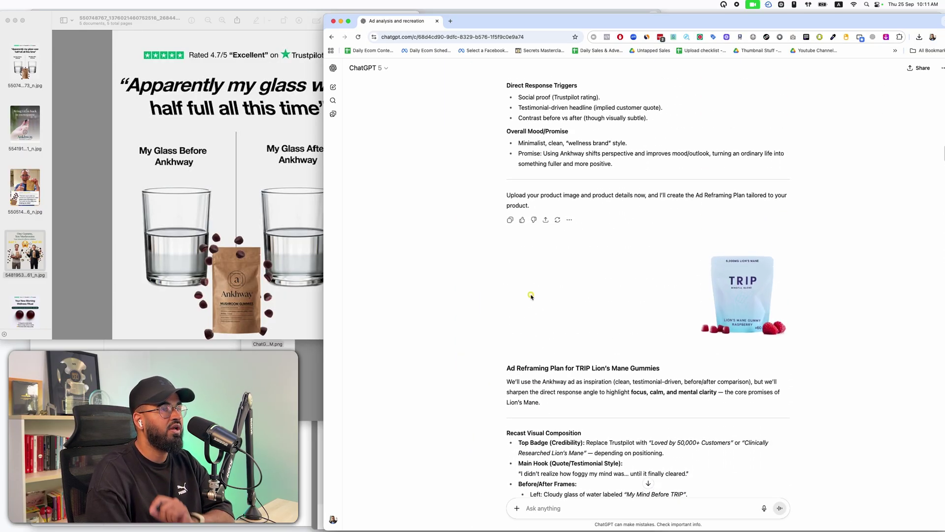
scroll(532, 295, up, 8)
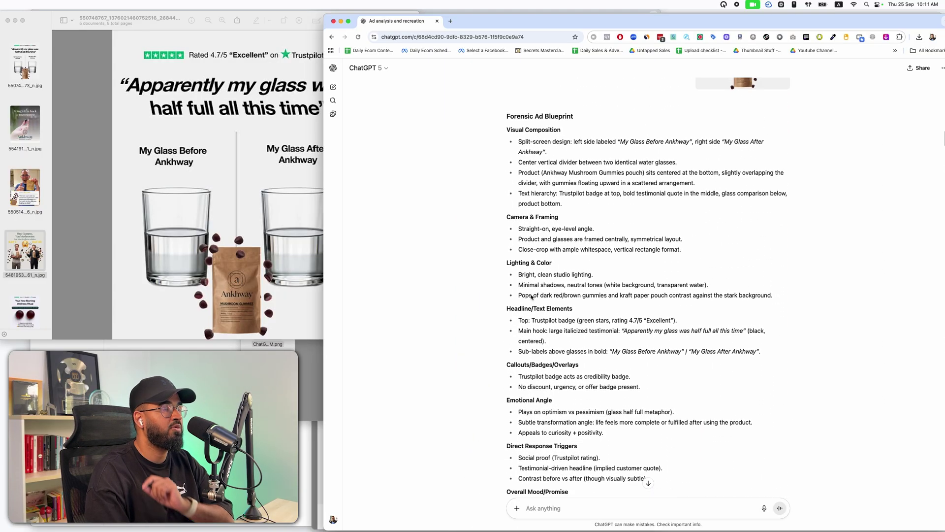
scroll(621, 191, up, 2)
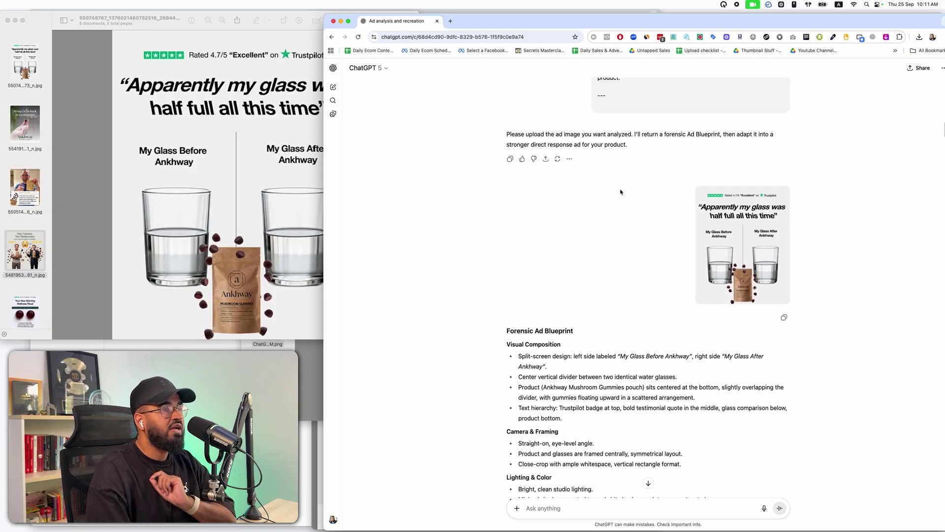
scroll(621, 192, up, 1)
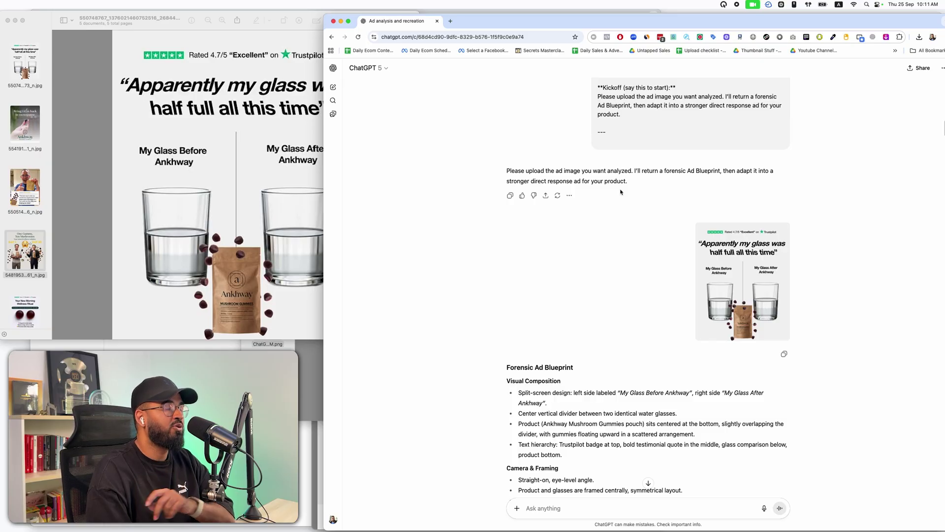
scroll(621, 192, down, 1)
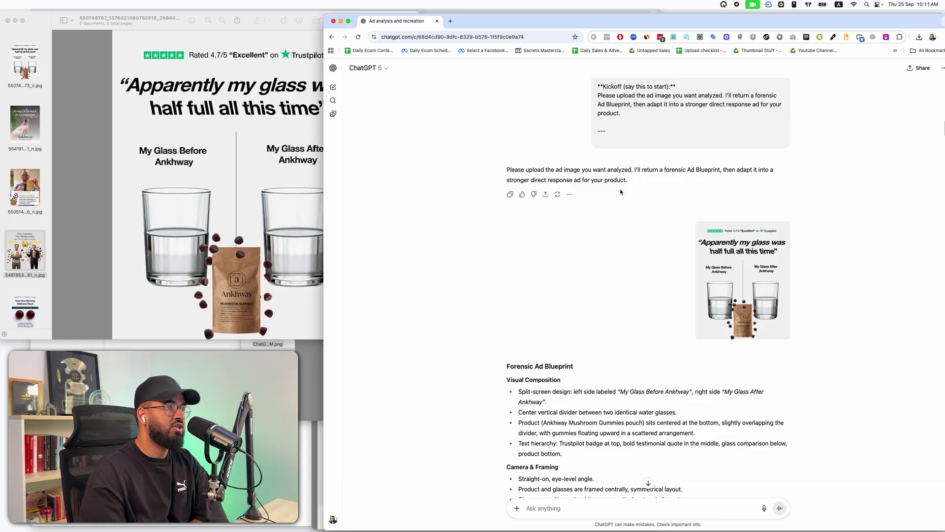
drag(559, 167, 592, 169)
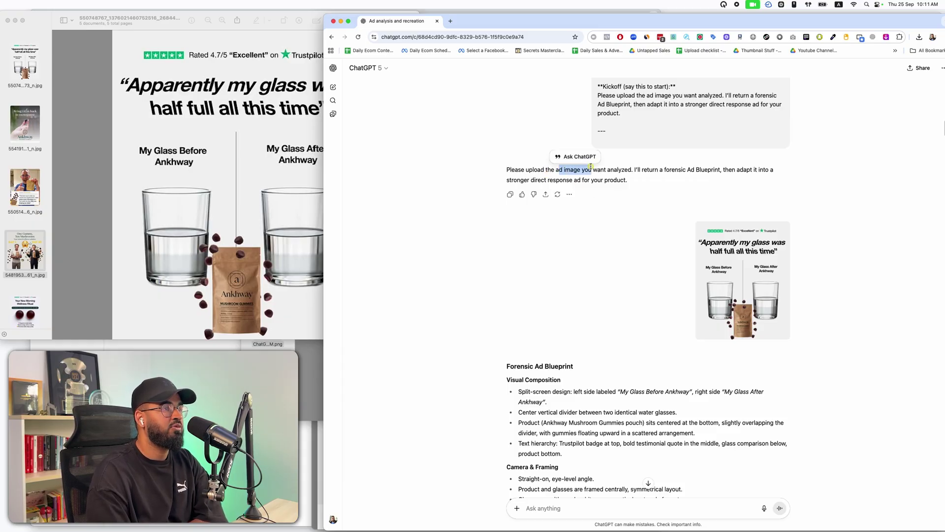
scroll(648, 204, down, 2)
scroll(748, 207, down, 15)
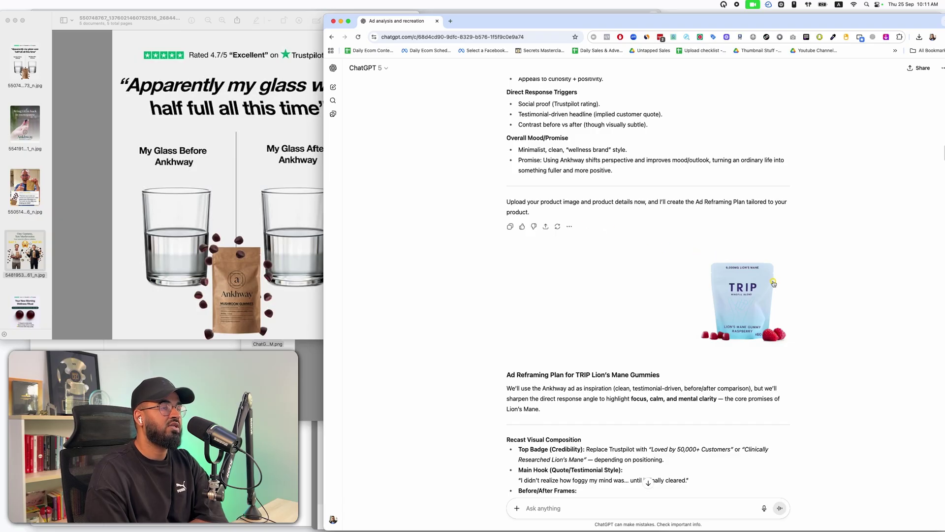
scroll(755, 308, down, 2)
scroll(755, 309, down, 20)
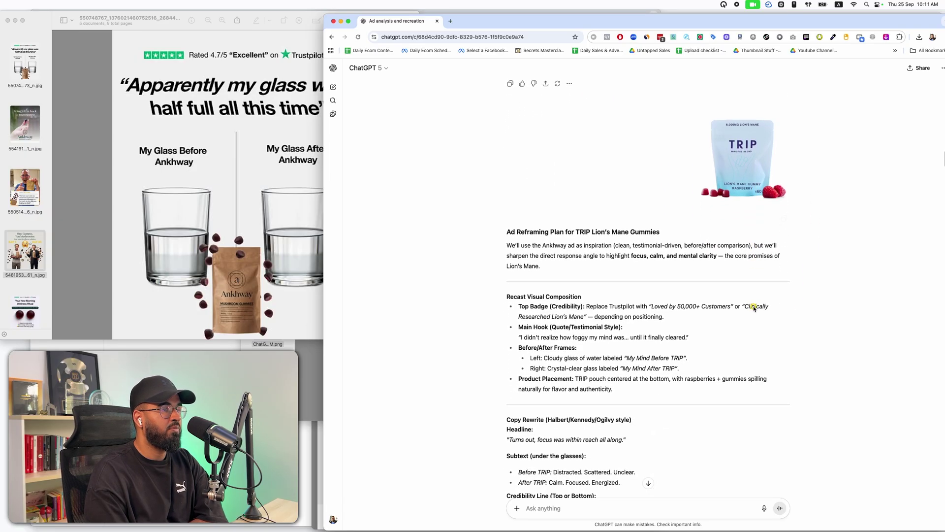
scroll(754, 308, down, 3)
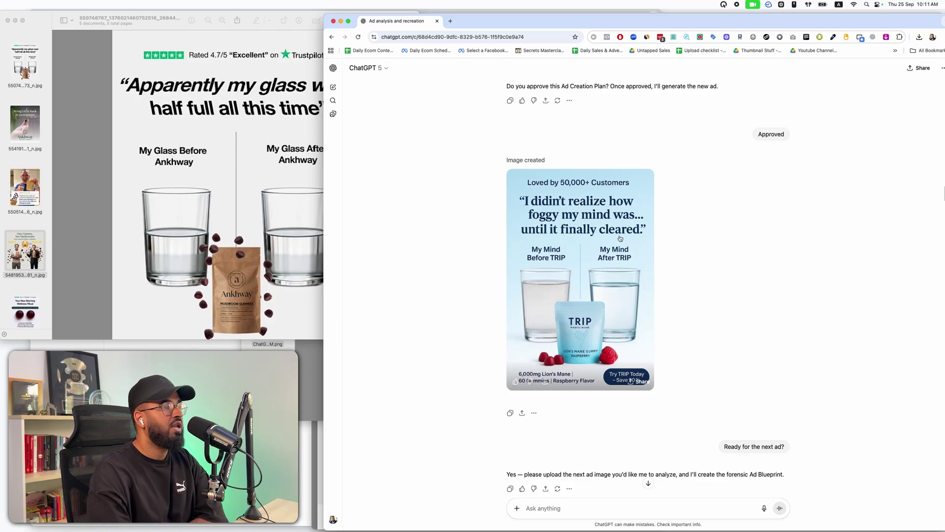
Show the Ankhway 'Bring calm back to menopause' ad in Preview, then scroll ChatGPT down to the generated TRIP ad.
click(51, 133)
click(34, 132)
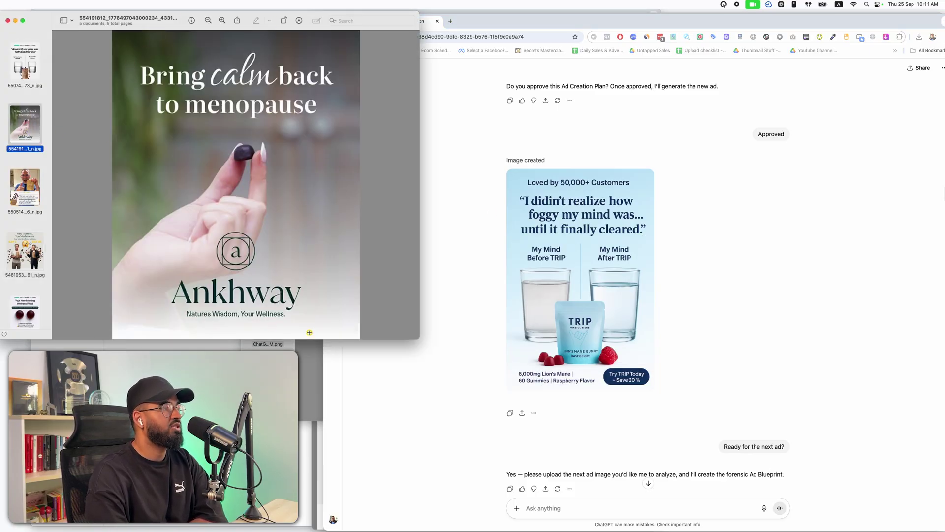
click(512, 342)
scroll(512, 342, down, 7)
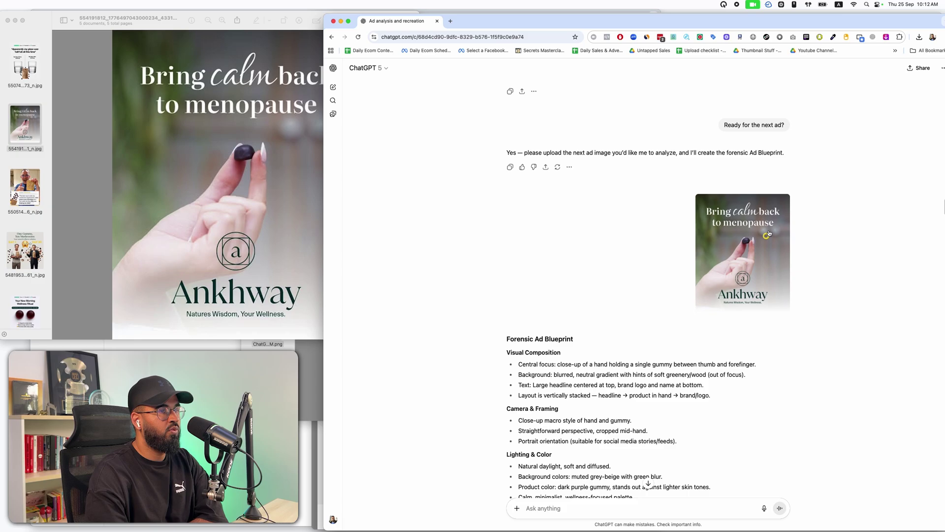
scroll(767, 223, down, 2)
scroll(767, 223, down, 4)
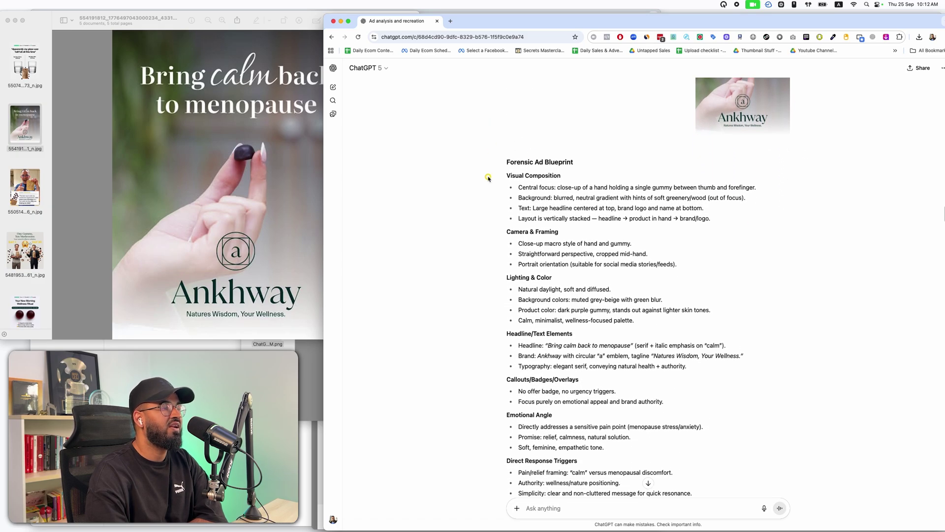
scroll(496, 223, down, 8)
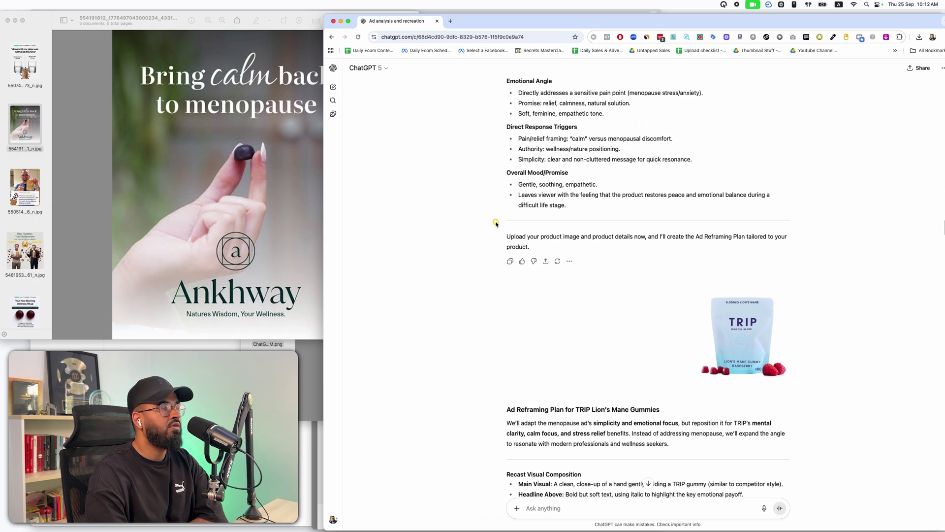
scroll(591, 243, down, 7)
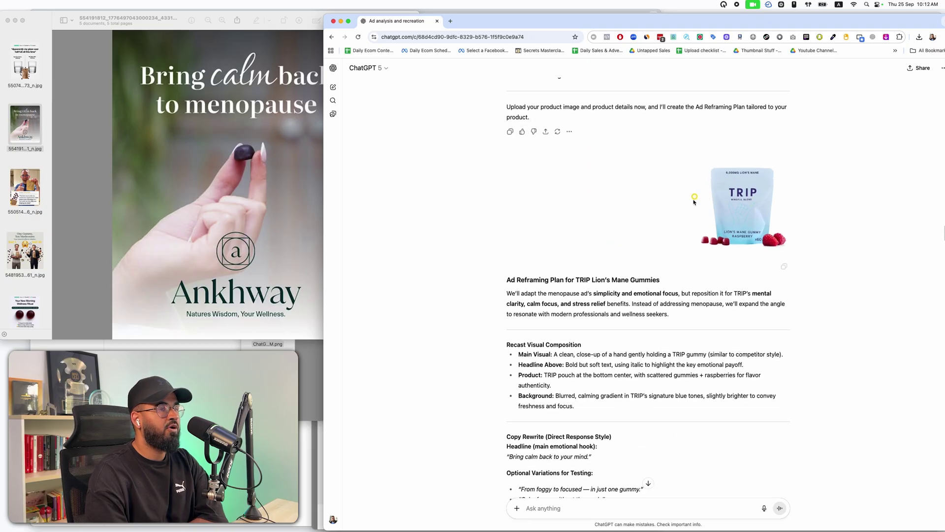
scroll(757, 166, down, 4)
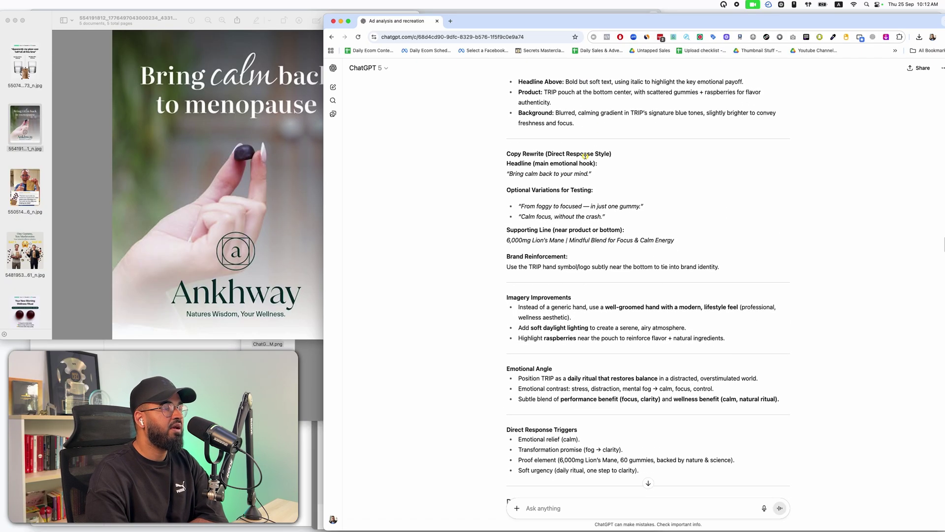
scroll(585, 156, down, 10)
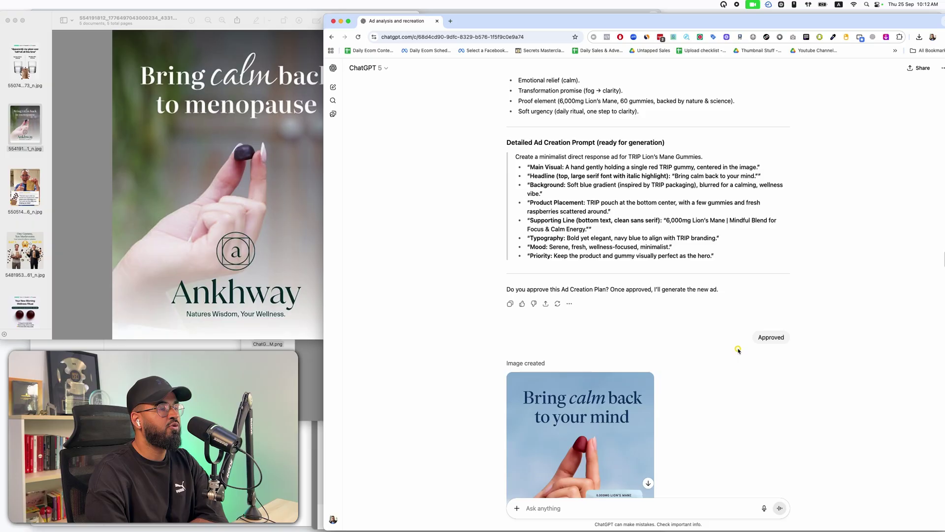
scroll(738, 350, down, 4)
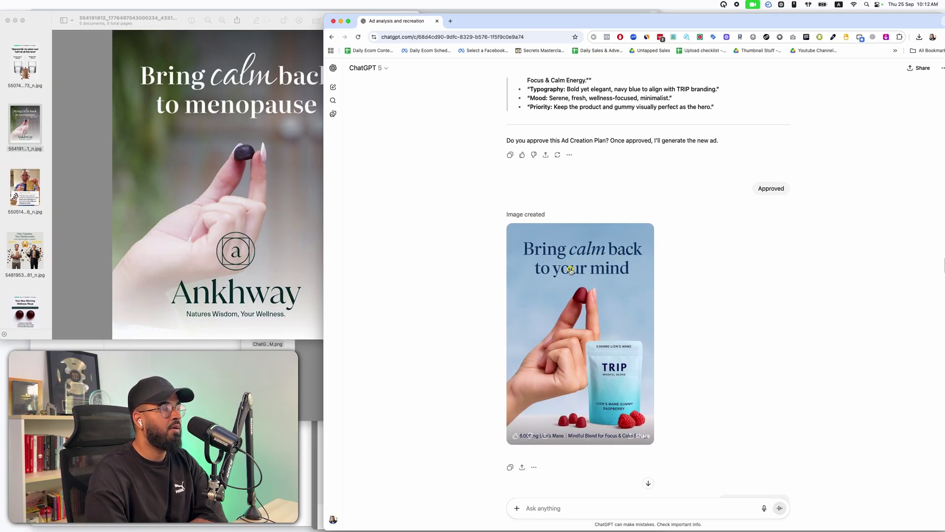
scroll(571, 270, down, 1)
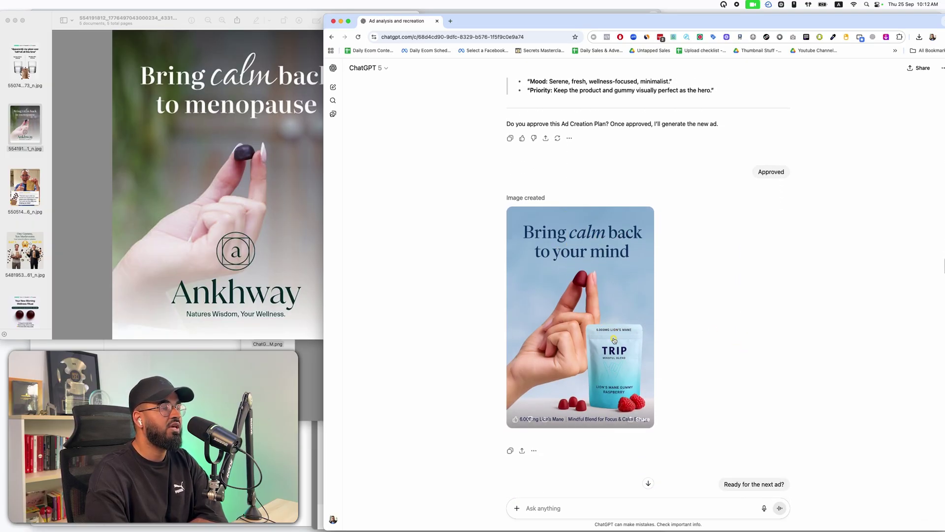
Switch back and forth between the Ankhway original and the 'Bring calm back to your mind' TRIP ad.
click(243, 224)
click(700, 308)
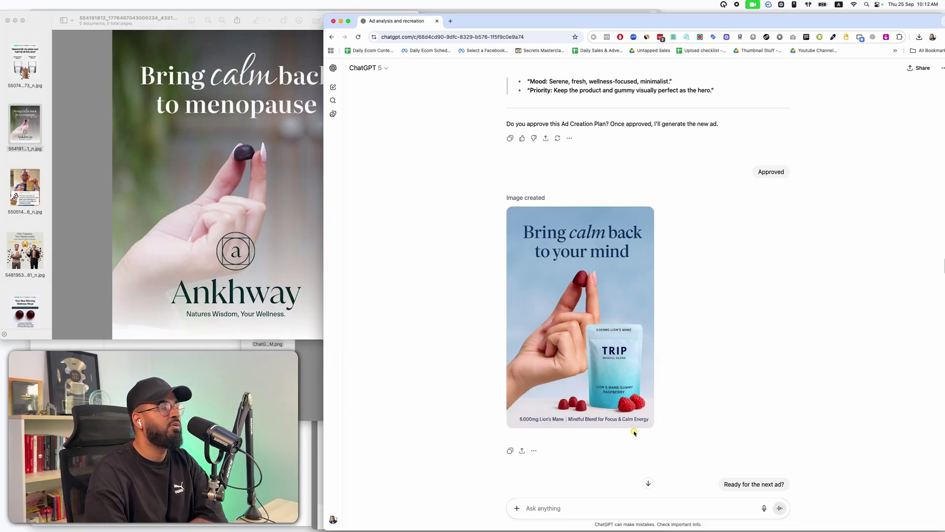
click(284, 231)
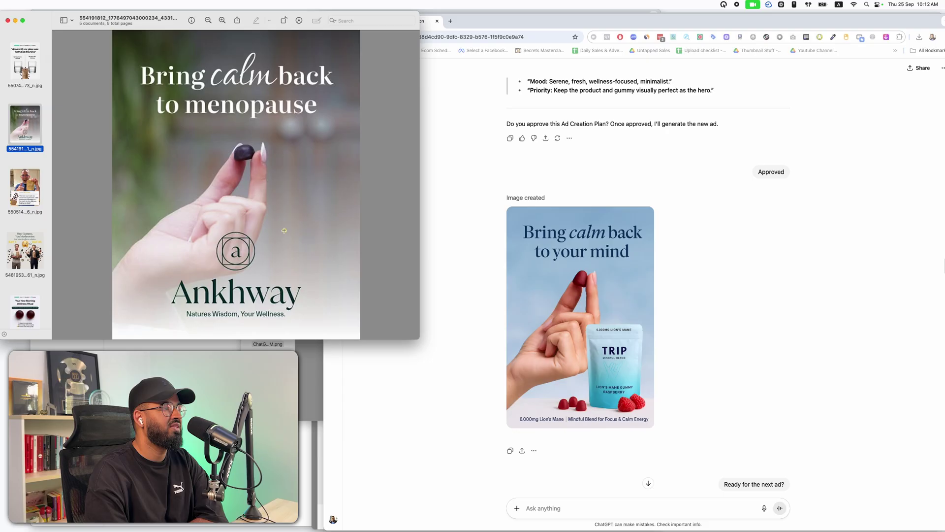
click(606, 312)
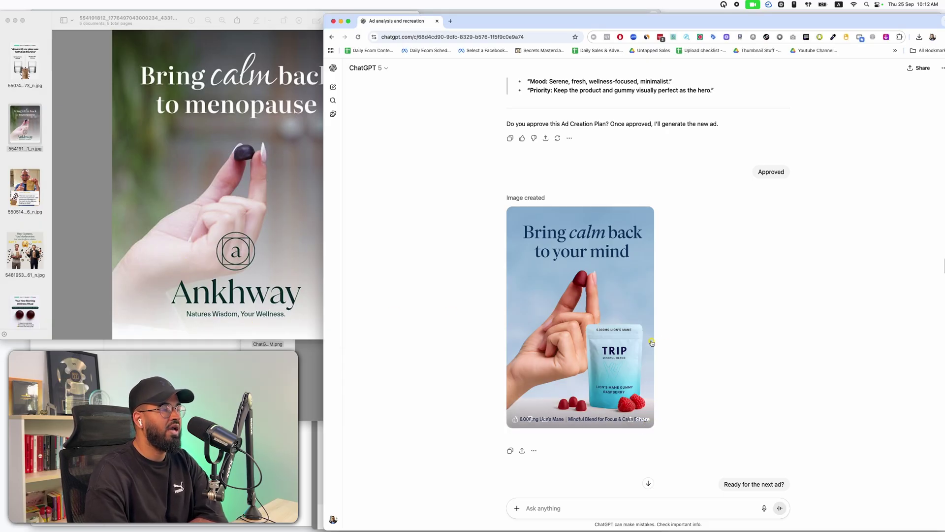
click(629, 285)
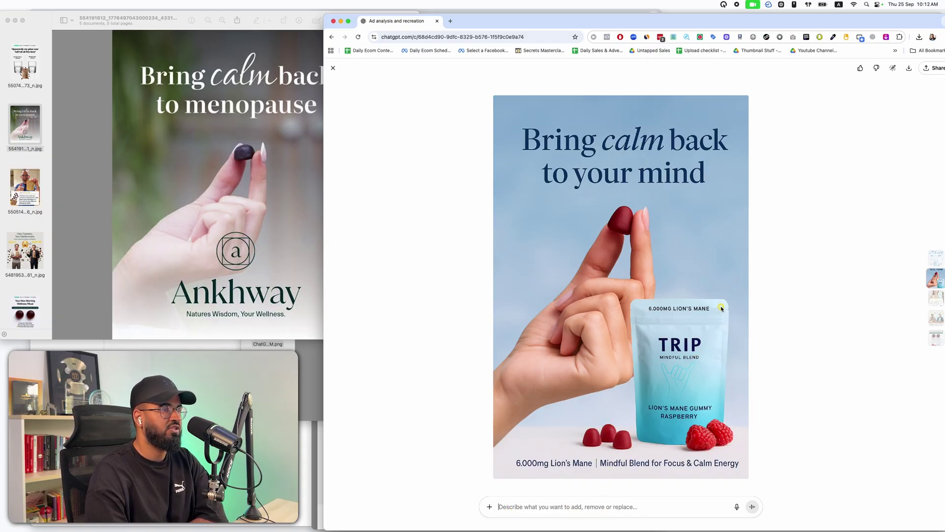
click(892, 68)
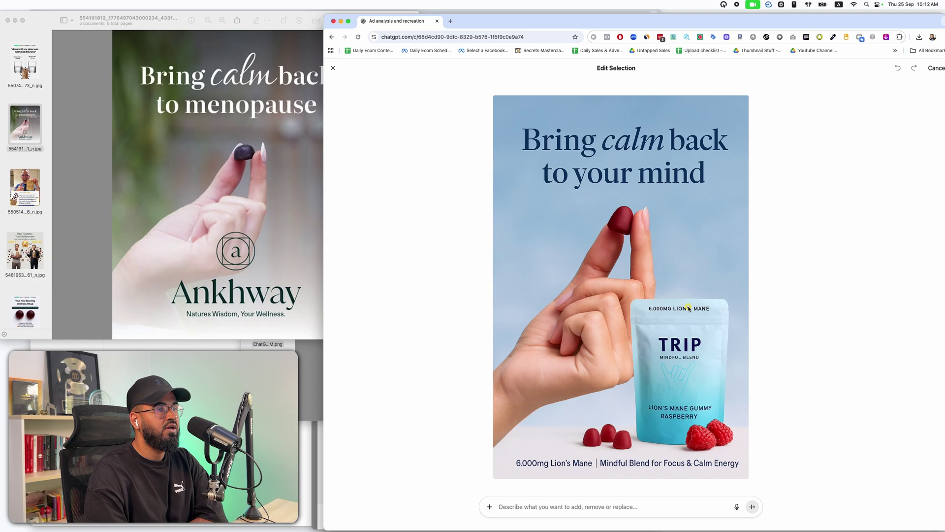
mouse_move(721, 298)
mouse_down()
mouse_move(611, 299)
mouse_move(610, 424)
mouse_move(719, 423)
mouse_move(680, 335)
mouse_move(704, 324)
mouse_move(680, 379)
mouse_move(670, 315)
mouse_move(650, 335)
mouse_up()
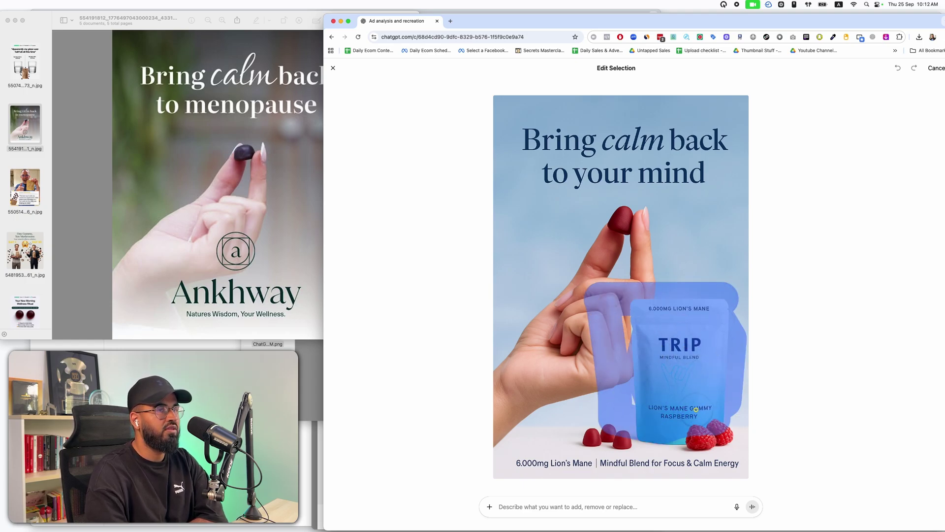
click(333, 68)
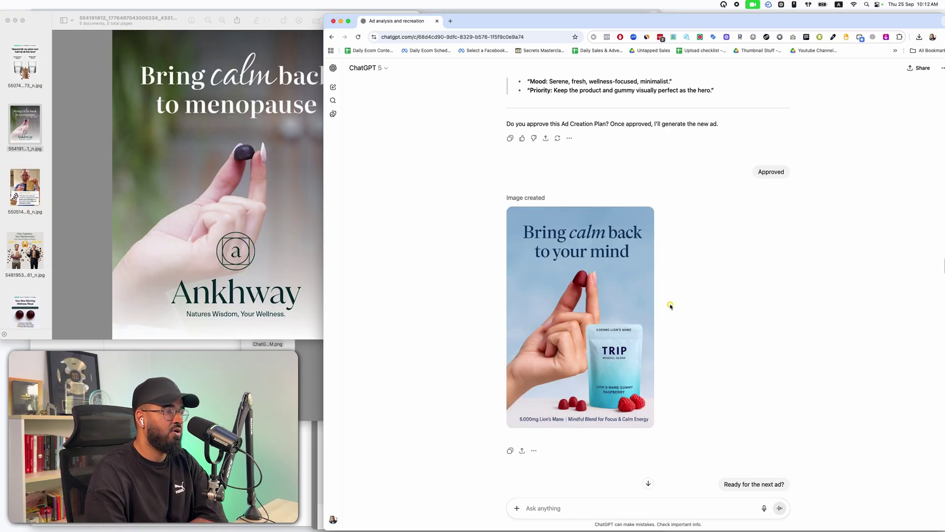
Show the Ankhway thumbs-up testimonial ad in Preview and scroll through ChatGPT's reframing plan.
scroll(671, 306, down, 5)
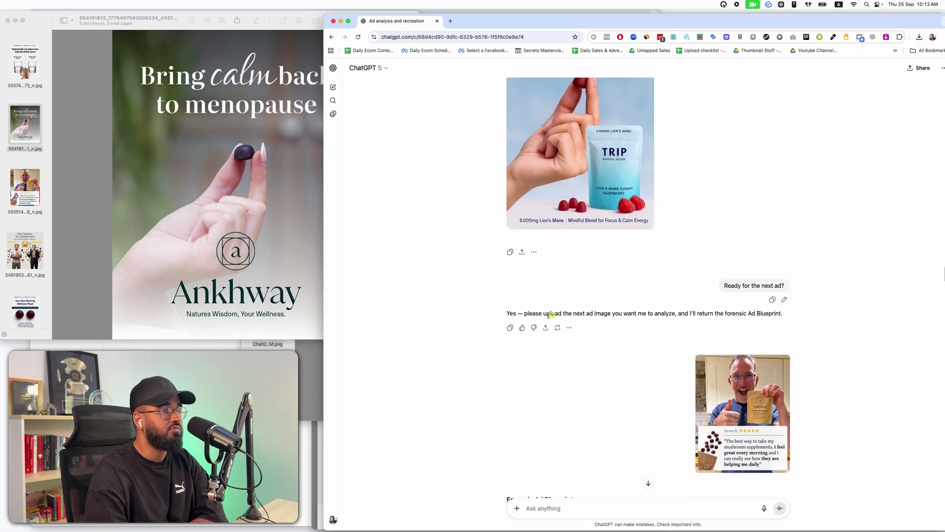
scroll(817, 306, down, 2)
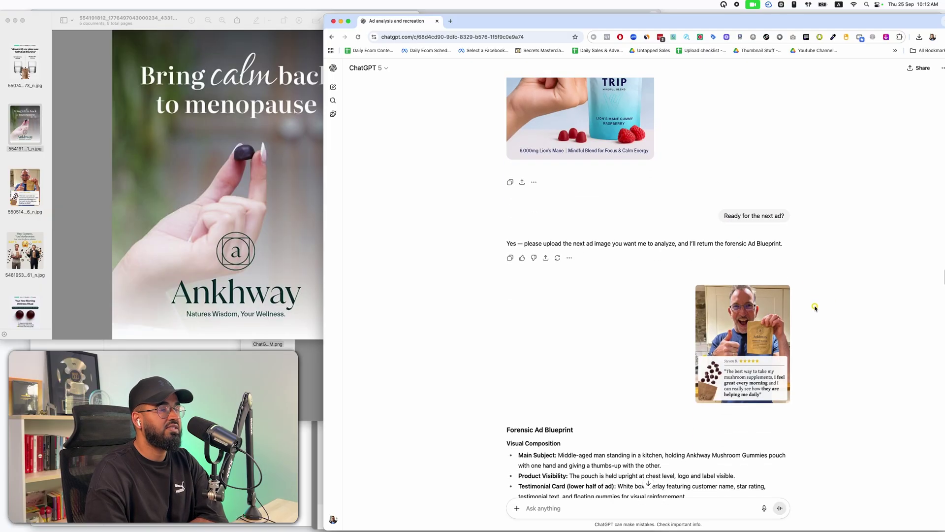
click(64, 170)
click(21, 177)
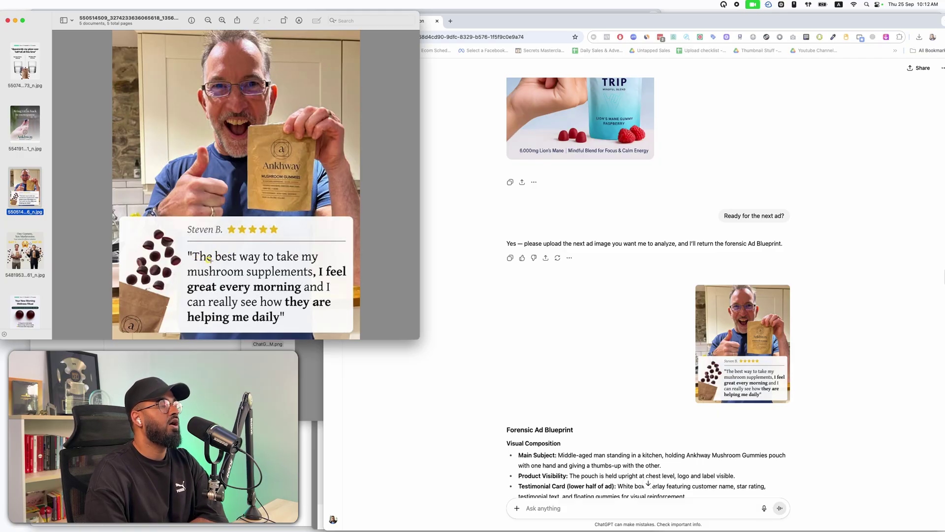
click(438, 252)
scroll(565, 255, down, 5)
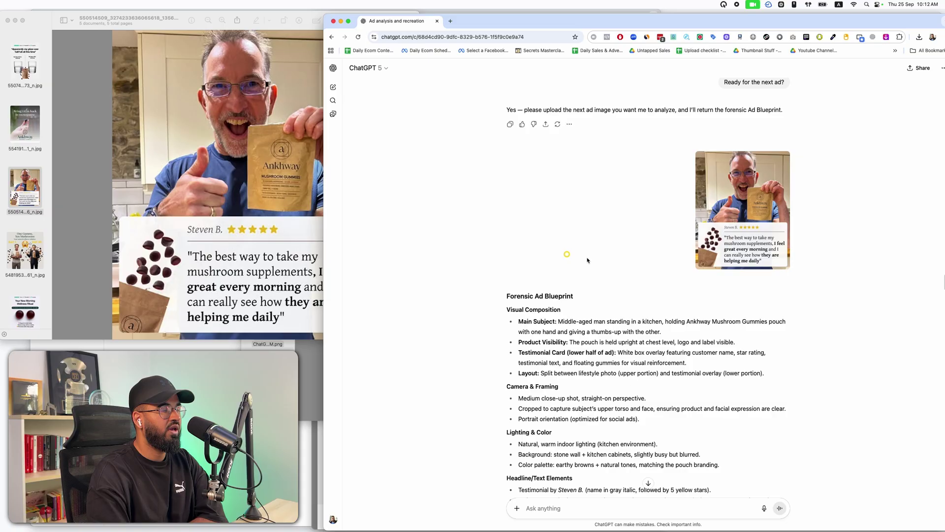
scroll(567, 296, up, 3)
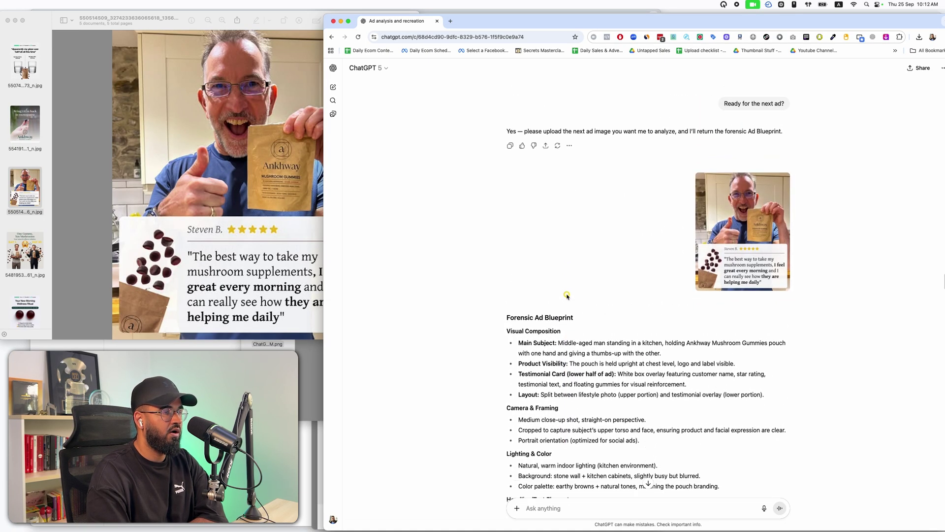
scroll(567, 297, down, 9)
scroll(541, 270, down, 1)
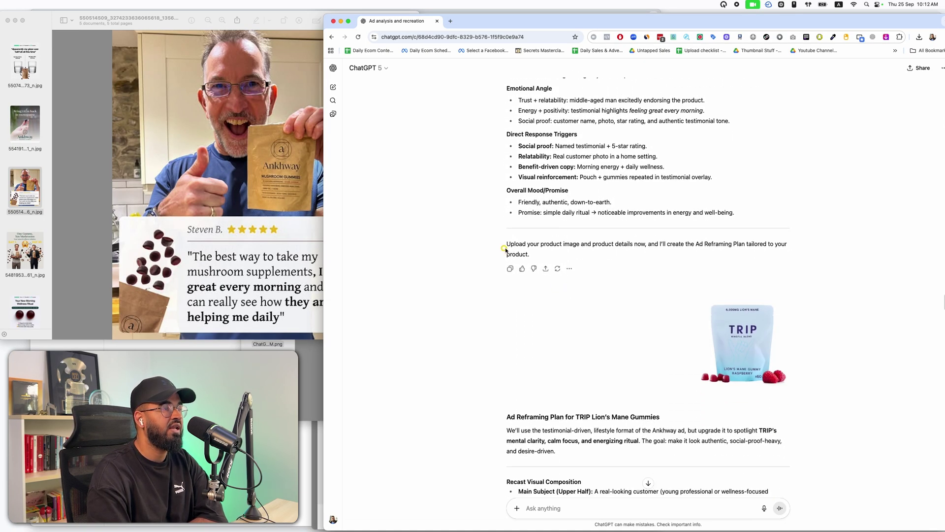
scroll(633, 268, down, 1)
scroll(739, 313, down, 5)
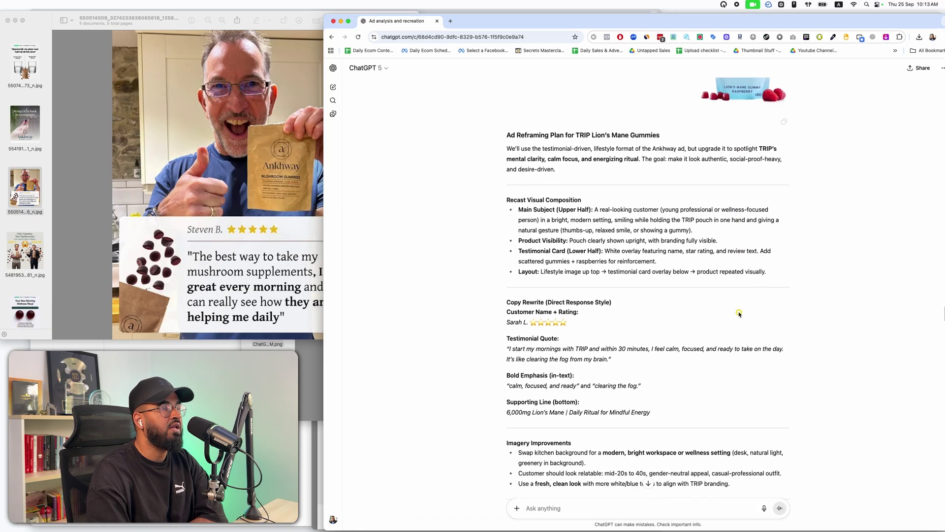
scroll(607, 246, down, 7)
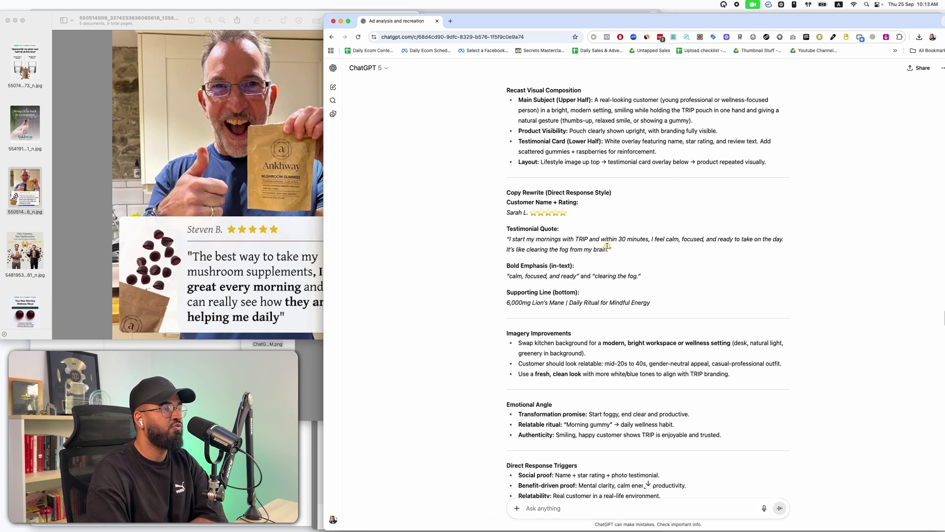
scroll(608, 249, down, 1)
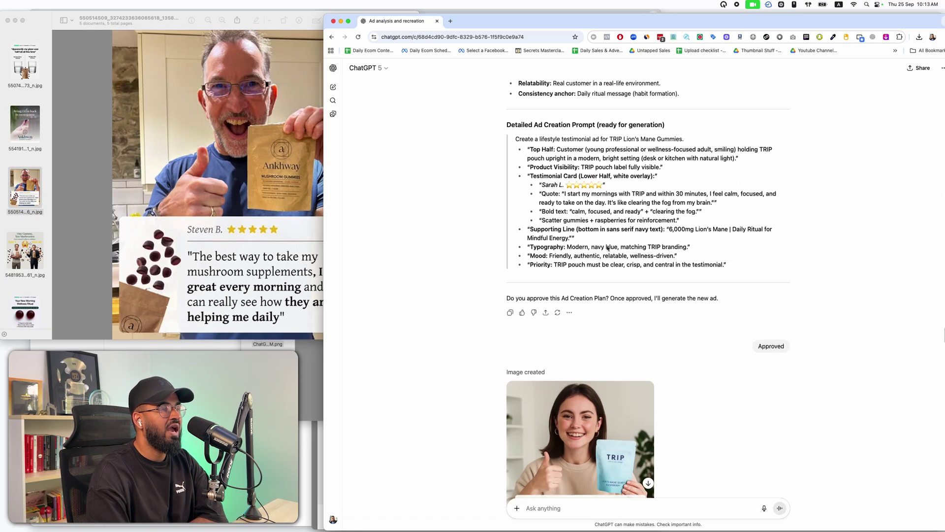
ctrl+scroll(607, 246, up, 5)
ctrl+scroll(608, 243, up, 3)
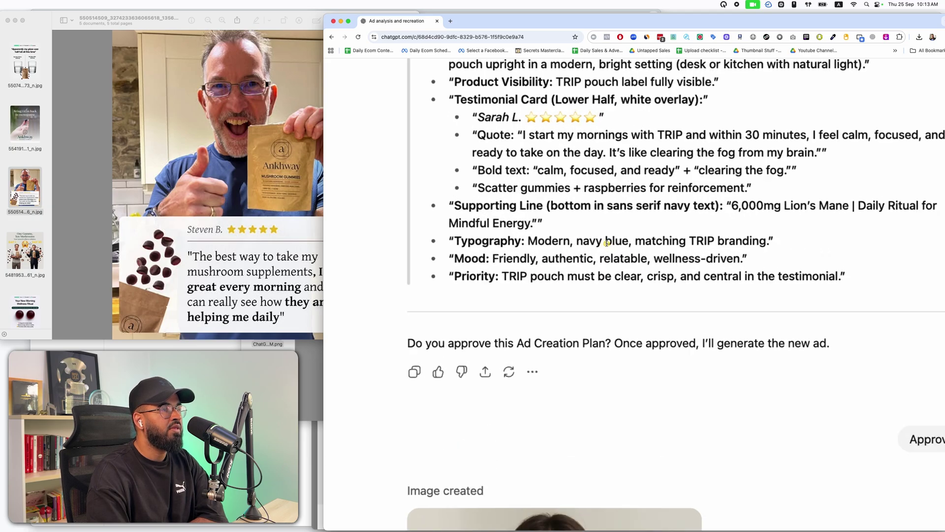
Compare the original Ankhway testimonial ad against the TRIP ad creation prompt in the chat.
click(275, 273)
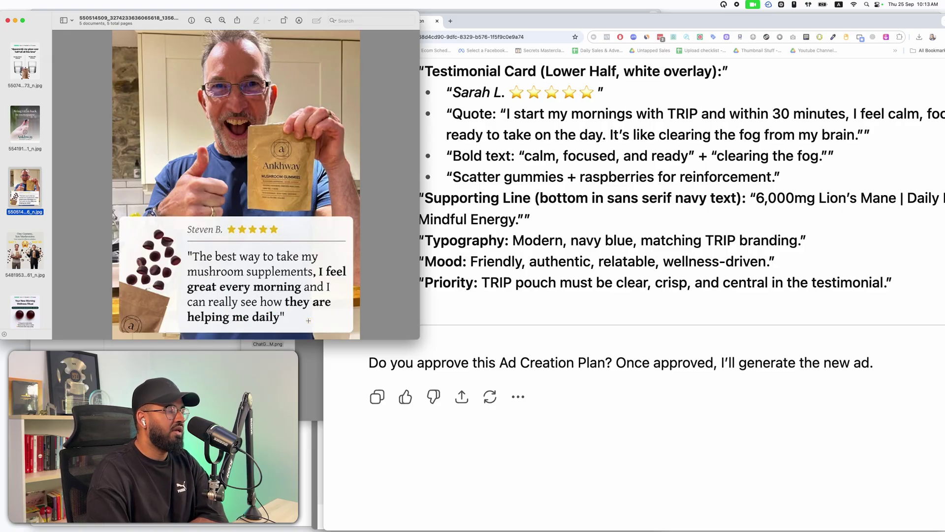
click(455, 238)
scroll(467, 147, right, 3)
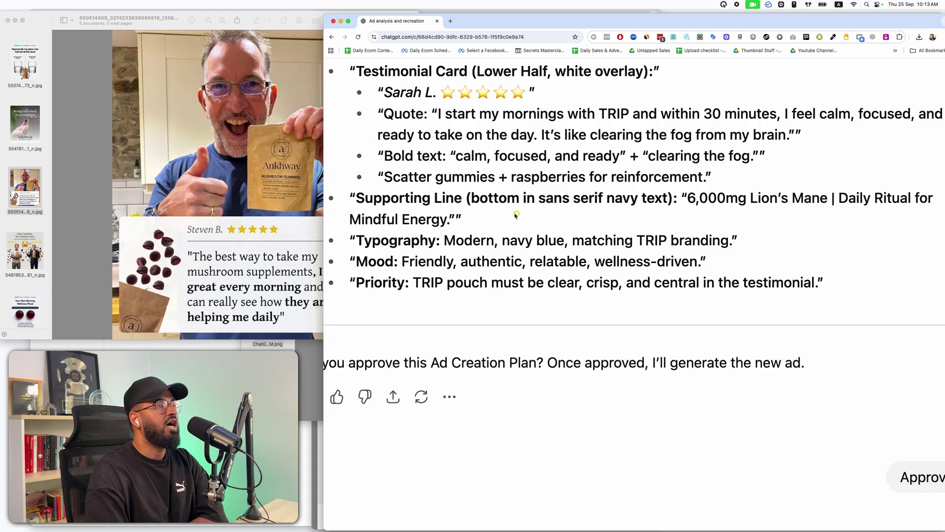
scroll(543, 129, right, 2)
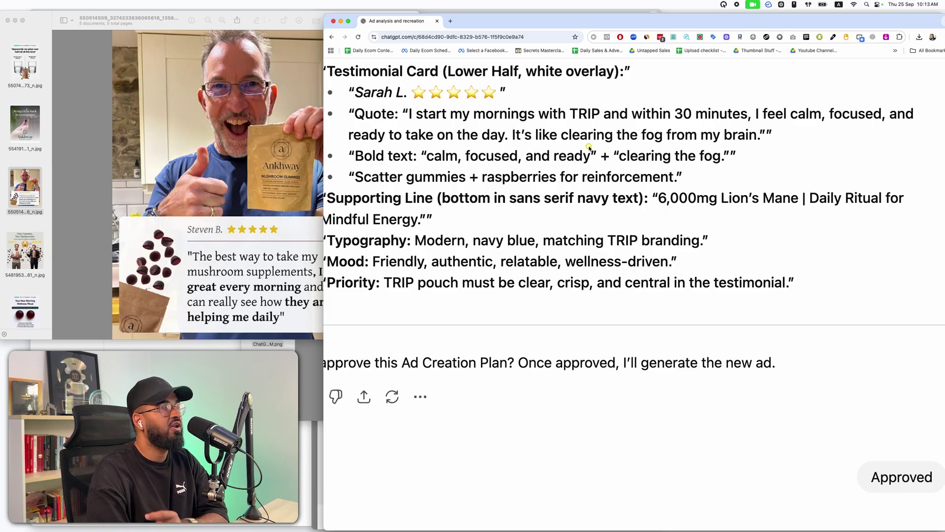
scroll(681, 147, down, 5)
scroll(681, 147, down, 5)
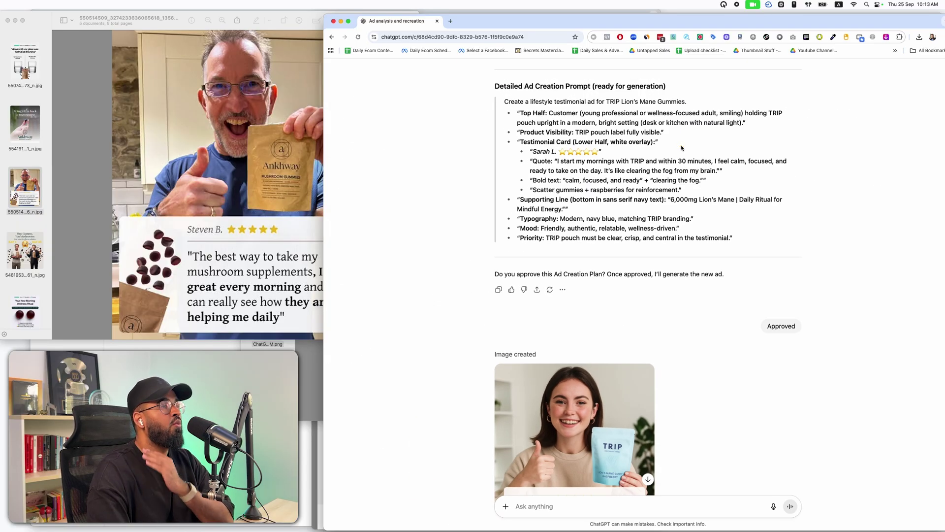
click(259, 147)
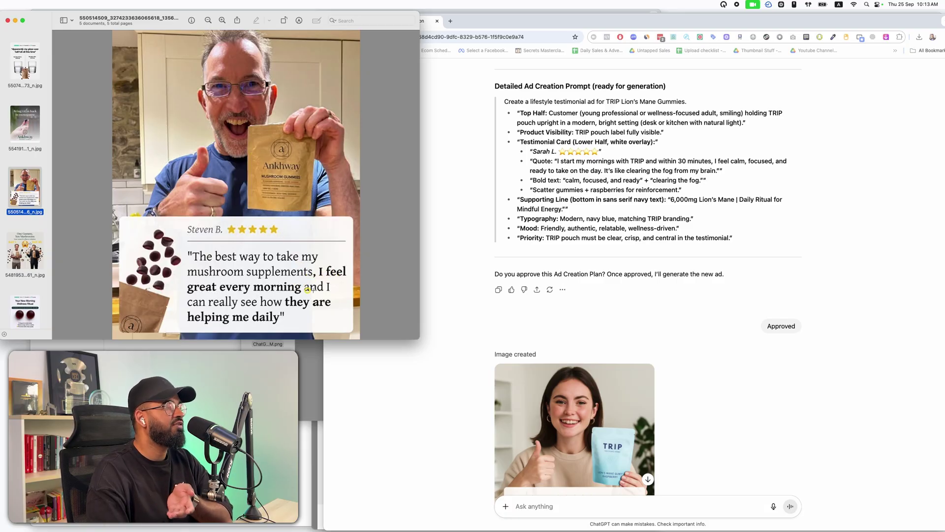
click(648, 178)
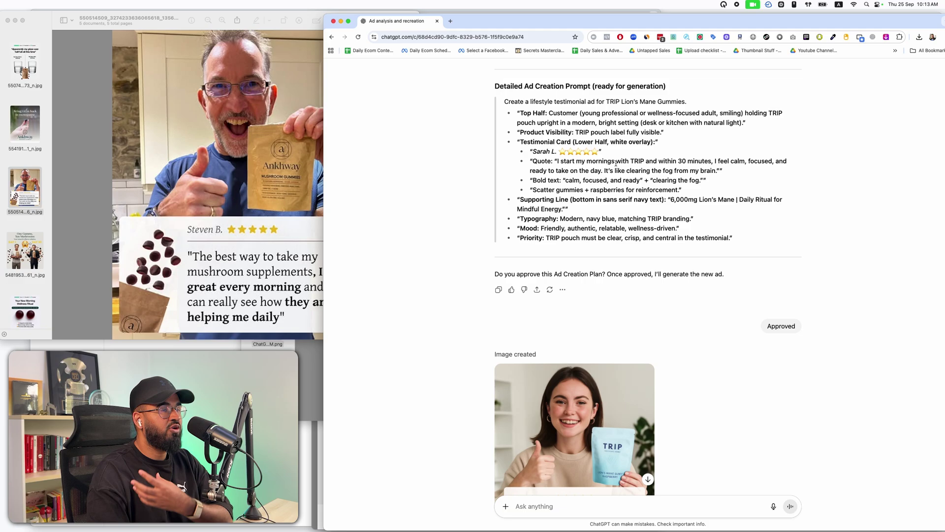
Select the clearing-the-fog quote line in the TRIP testimonial ad, then reset and enlarge the page zoom.
scroll(692, 182, up, 5)
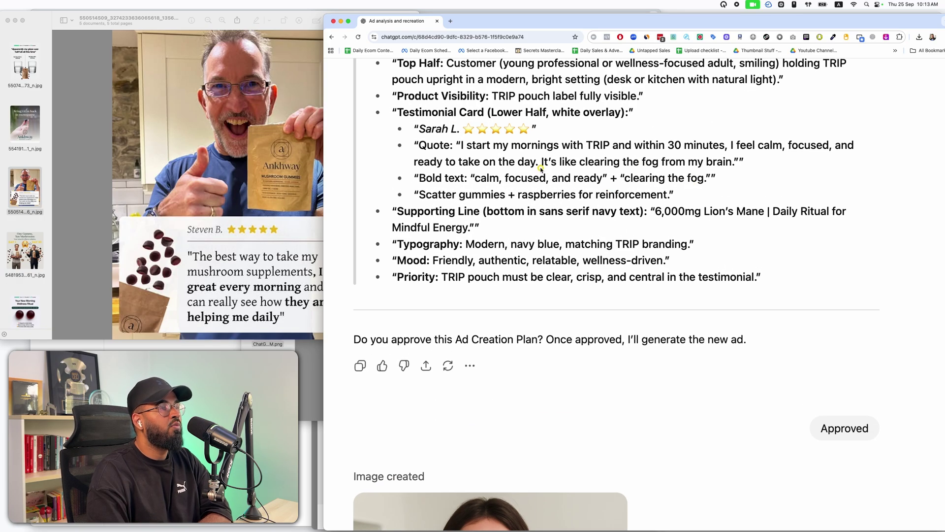
drag(541, 168, 713, 166)
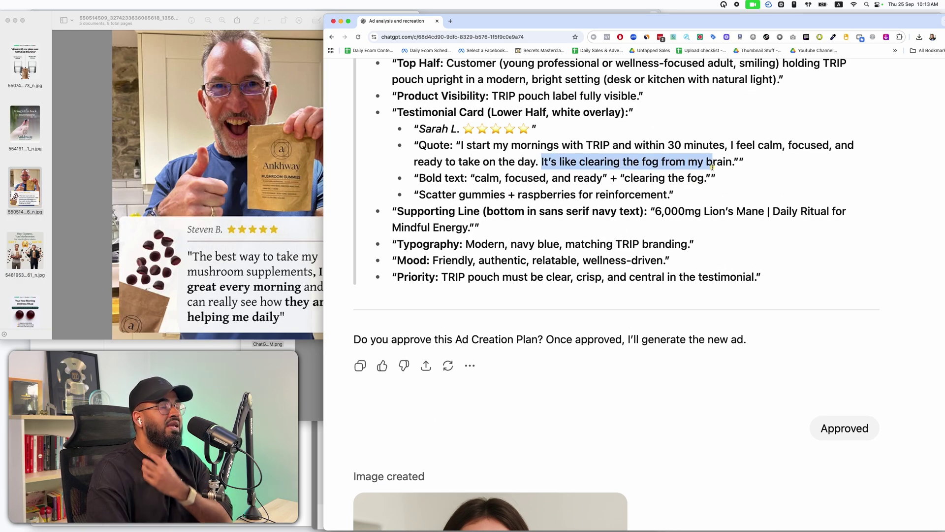
drag(712, 166, 737, 160)
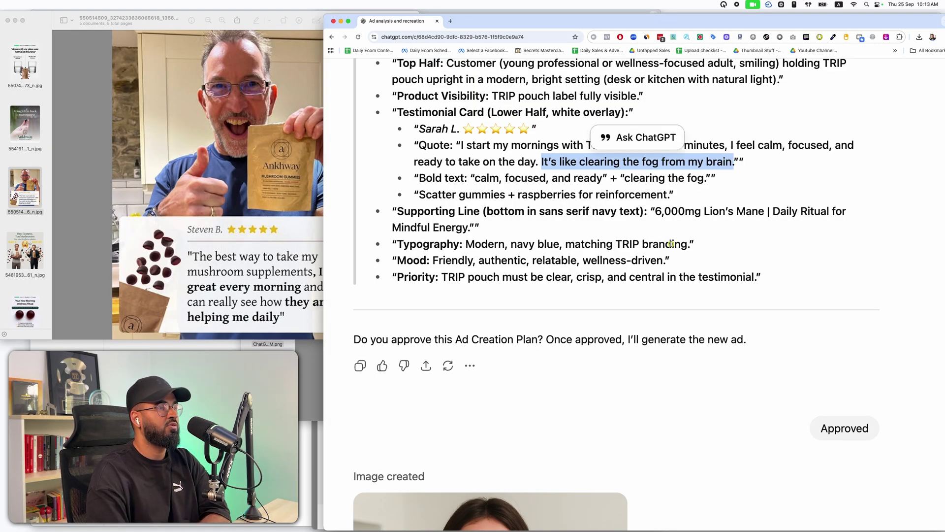
key(super+0)
scroll(672, 241, down, 10)
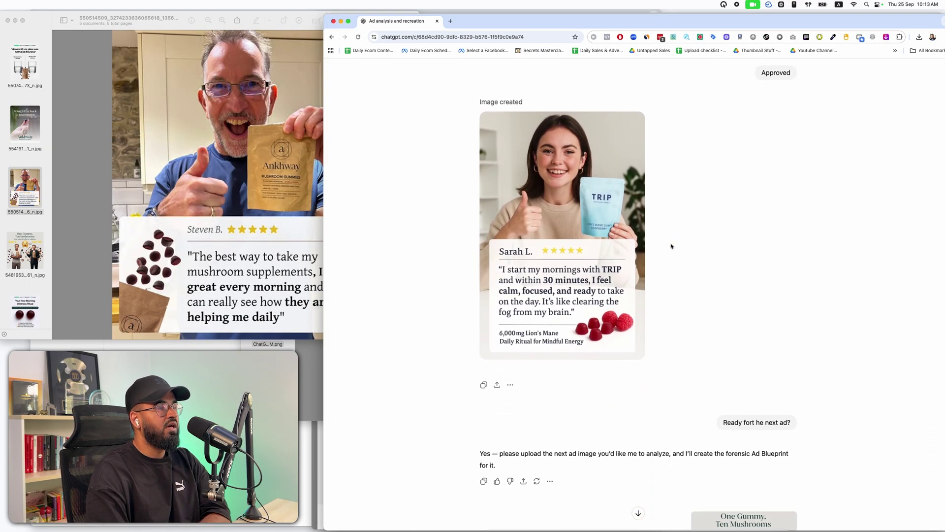
key(super+equal)
key(super+equal)
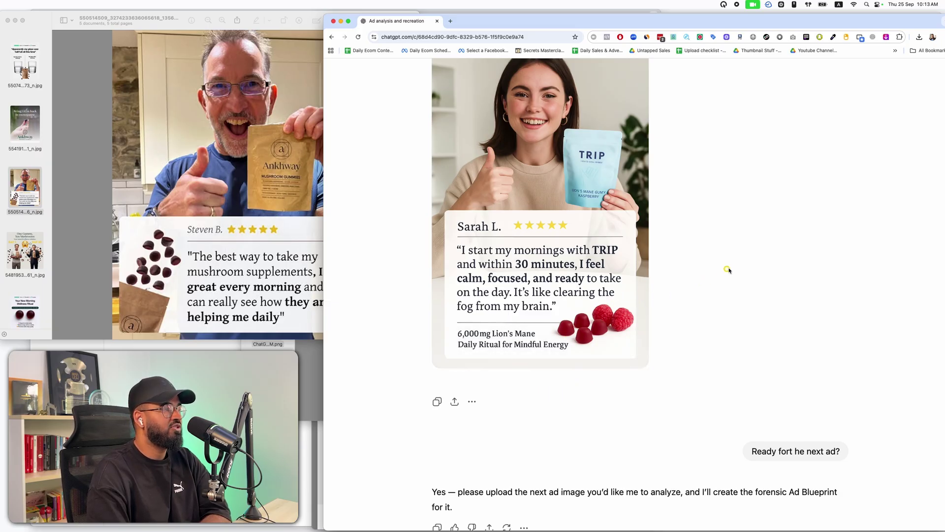
scroll(735, 268, down, 5)
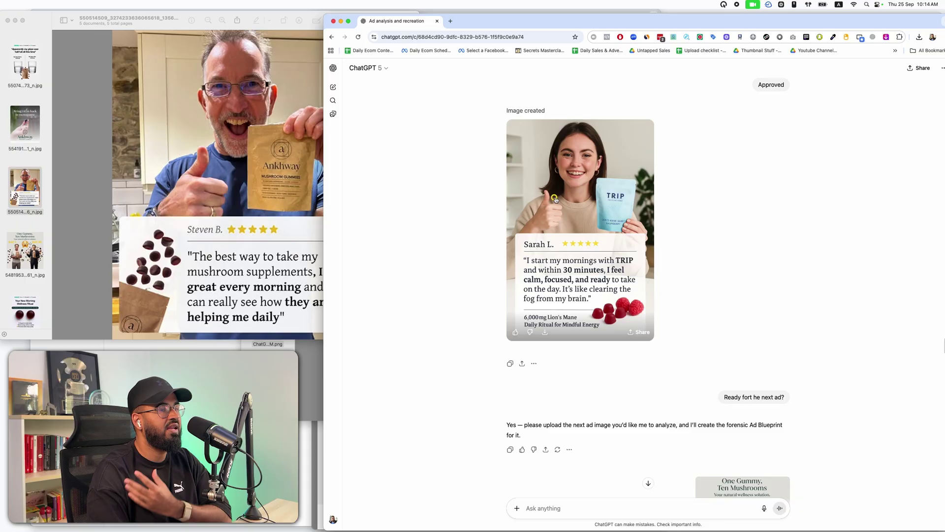
click(250, 206)
Show the One Gummy, Ten Mushrooms ad, box the DAY 1 then DAY 30 man, and return to the blueprint.
key(Down)
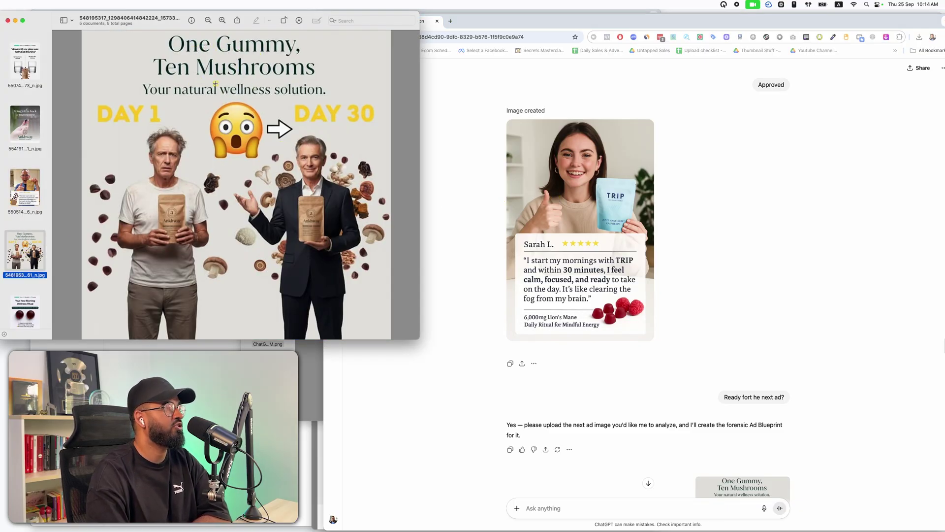
drag(89, 104, 205, 330)
drag(254, 103, 350, 286)
click(739, 289)
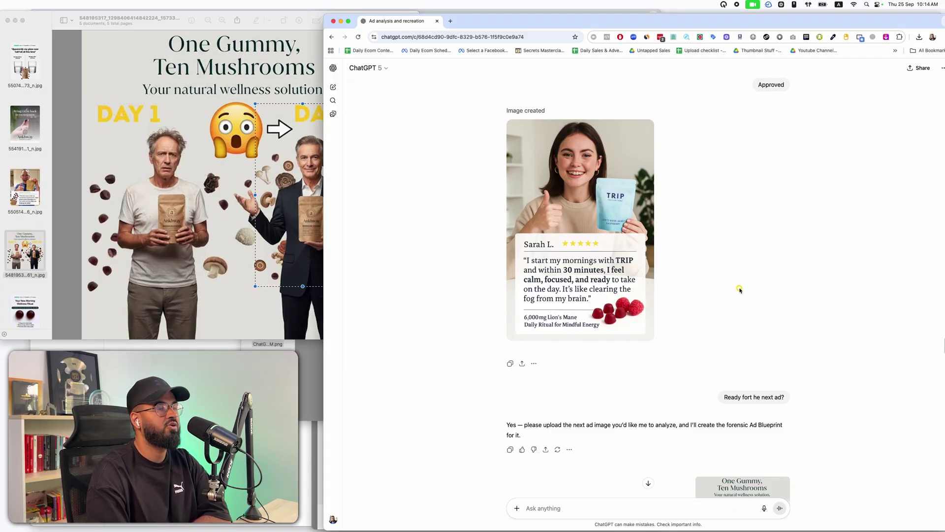
scroll(740, 288, down, 4)
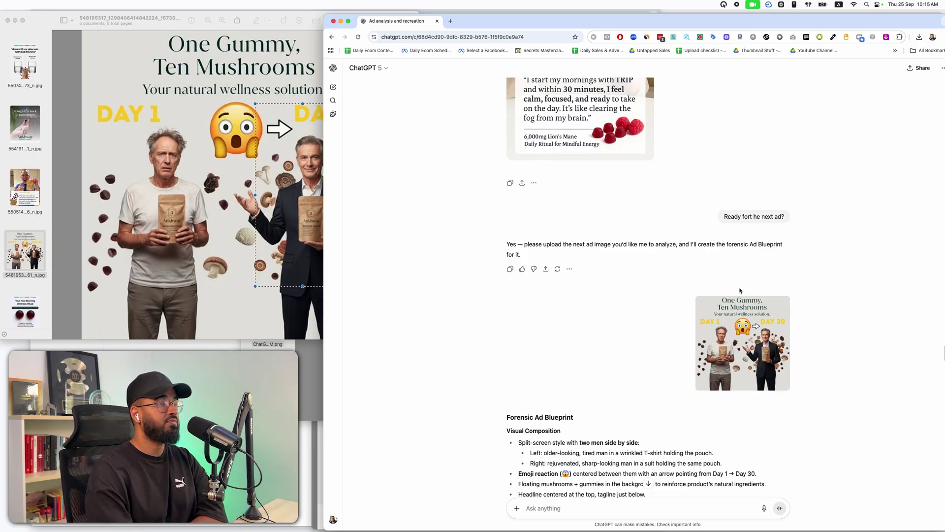
Briefly enlarge the uploaded One Gummy ad, then scroll to the 'One Gummy, Clearer Thinking' creation prompt.
scroll(734, 256, down, 3)
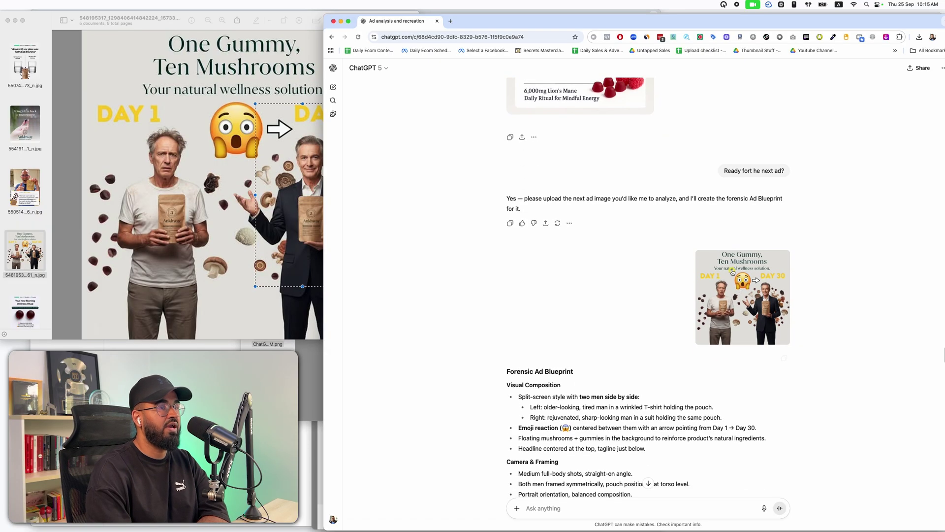
click(722, 203)
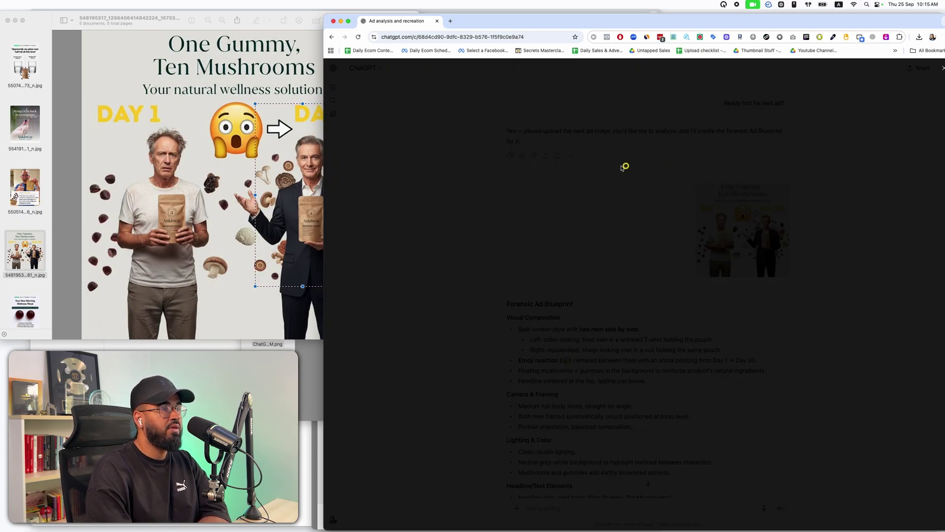
click(797, 180)
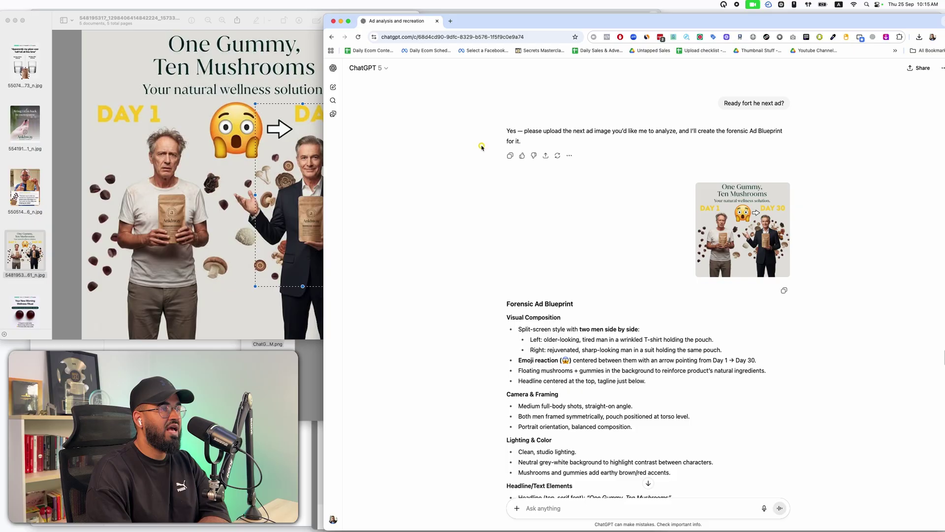
scroll(755, 260, down, 10)
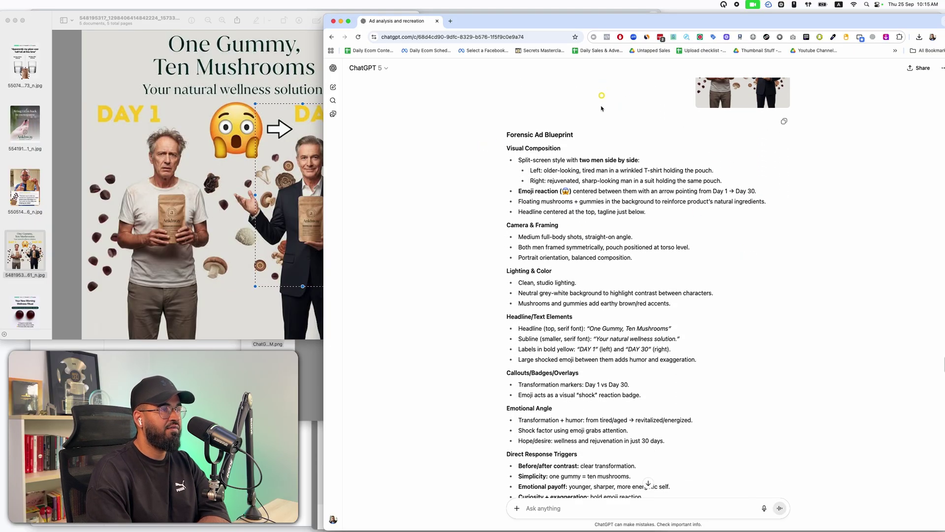
scroll(597, 268, down, 4)
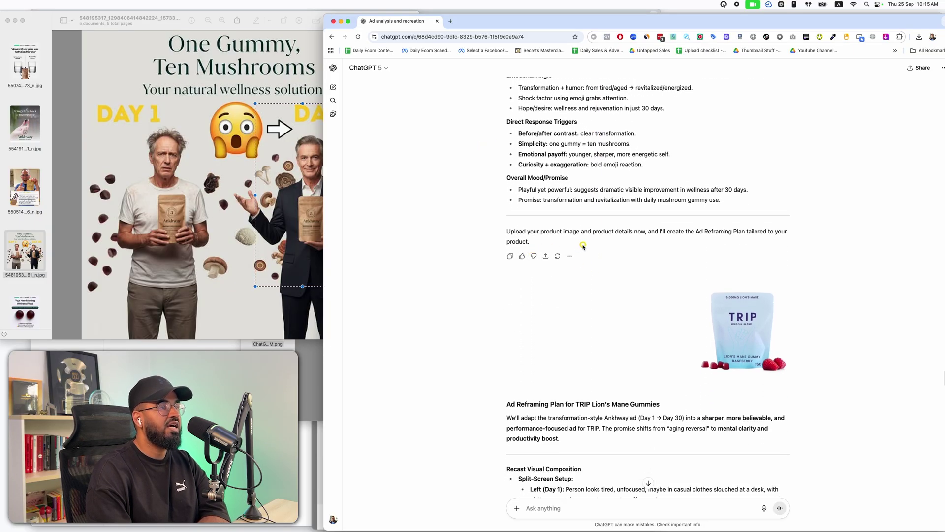
scroll(663, 389, down, 10)
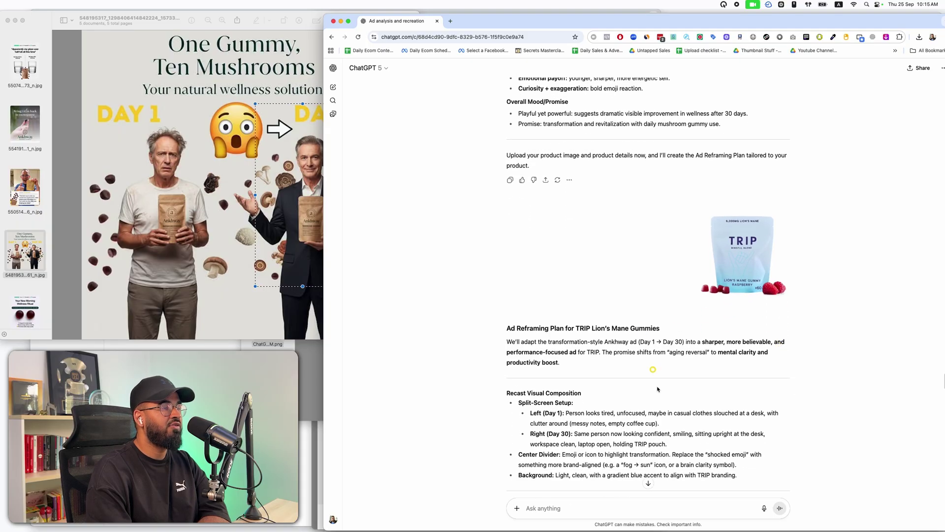
scroll(663, 404, down, 20)
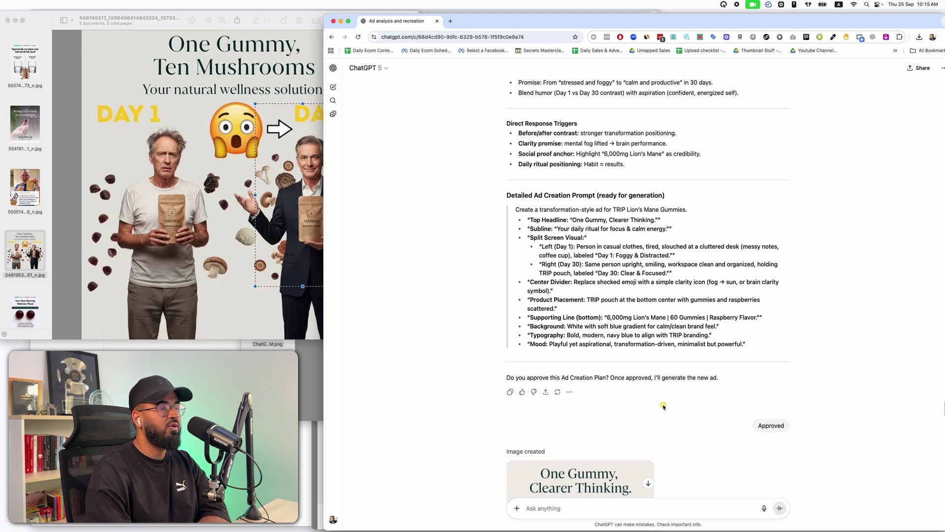
View the generated 'One Gummy, Clearer Thinking' ad full size against the original, then scroll to the next upload.
scroll(671, 338, down, 4)
click(593, 274)
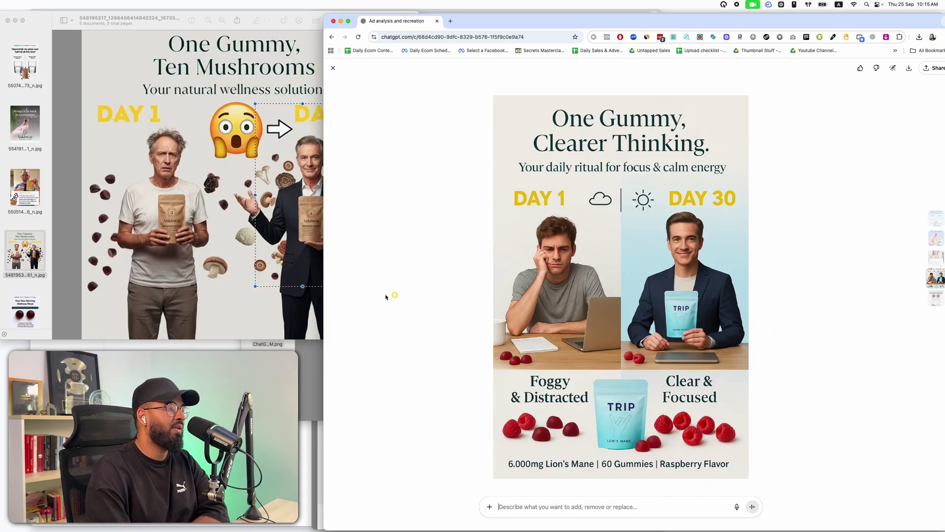
click(316, 335)
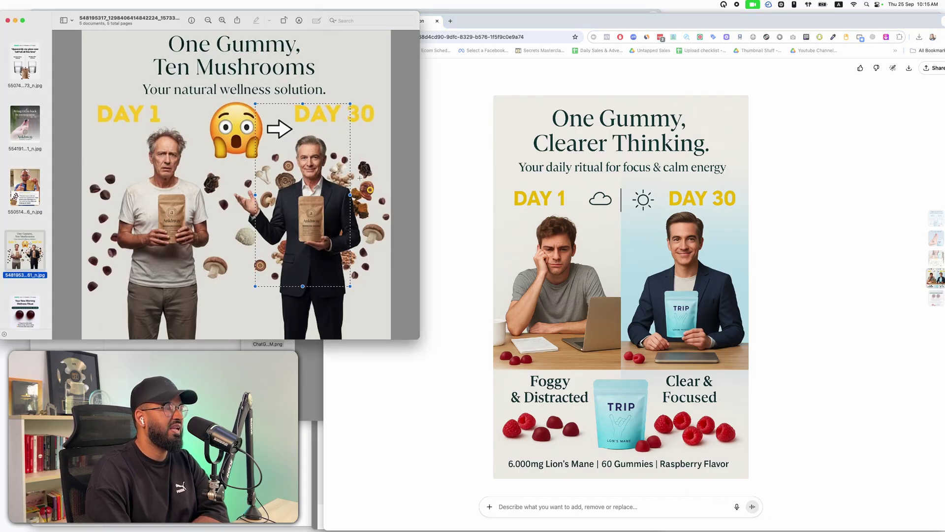
click(421, 262)
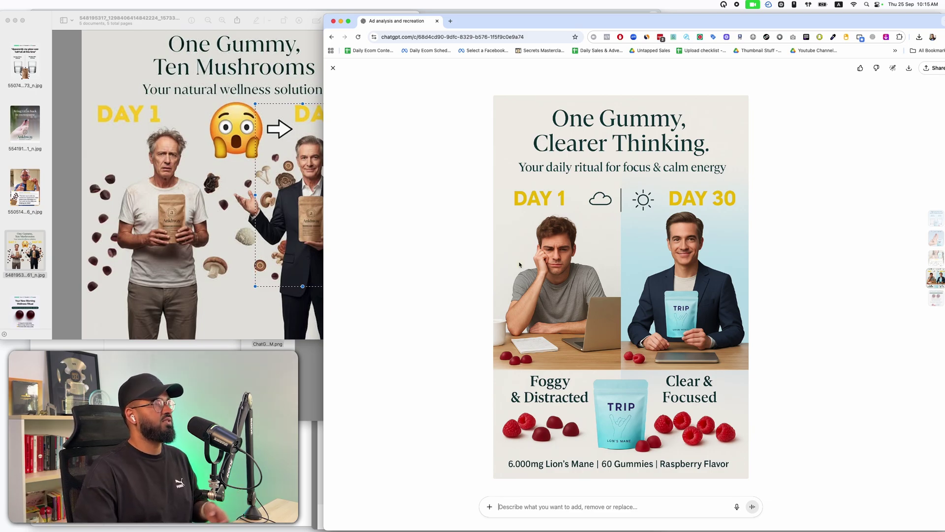
click(333, 68)
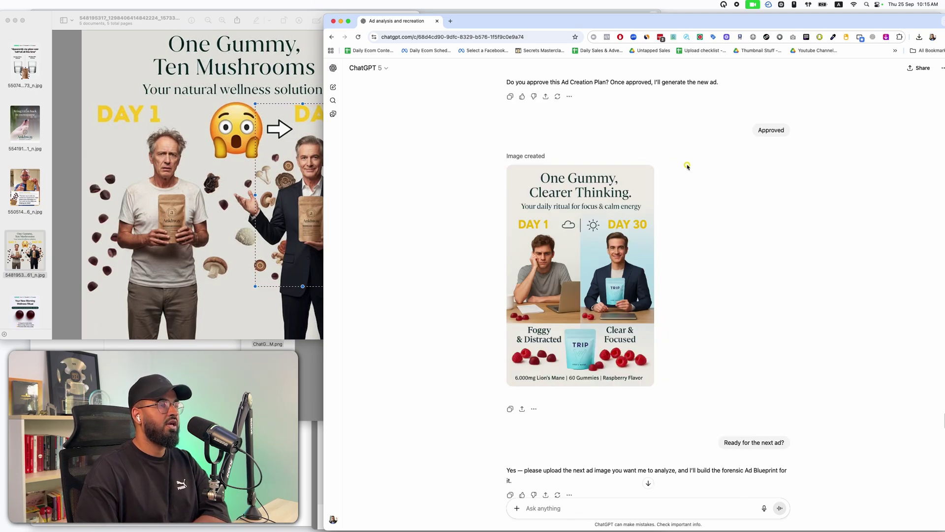
scroll(687, 167, down, 5)
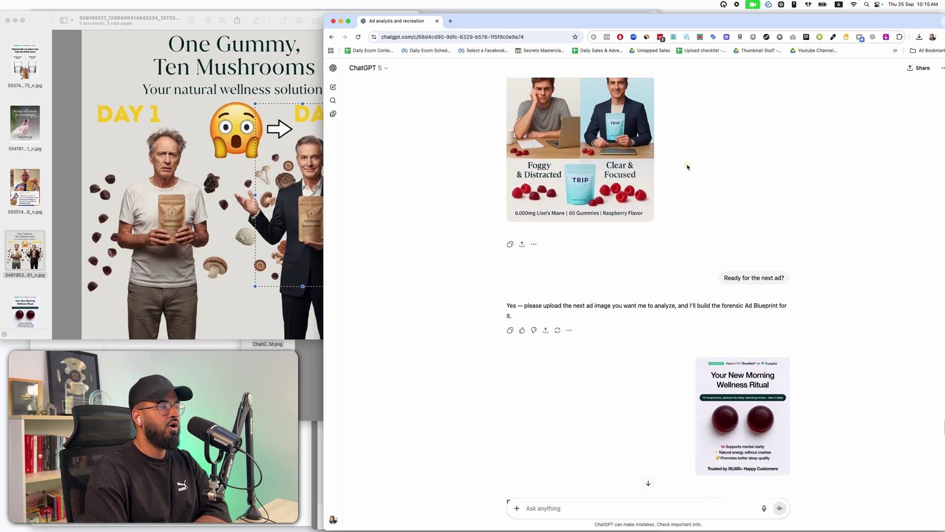
Check the Ankhway 'Your New Morning Wellness Ritual' ad, then open ChatGPT's 'Your Daily Ritual for Focus & Calm Energy' ad full size.
click(209, 232)
key(Down)
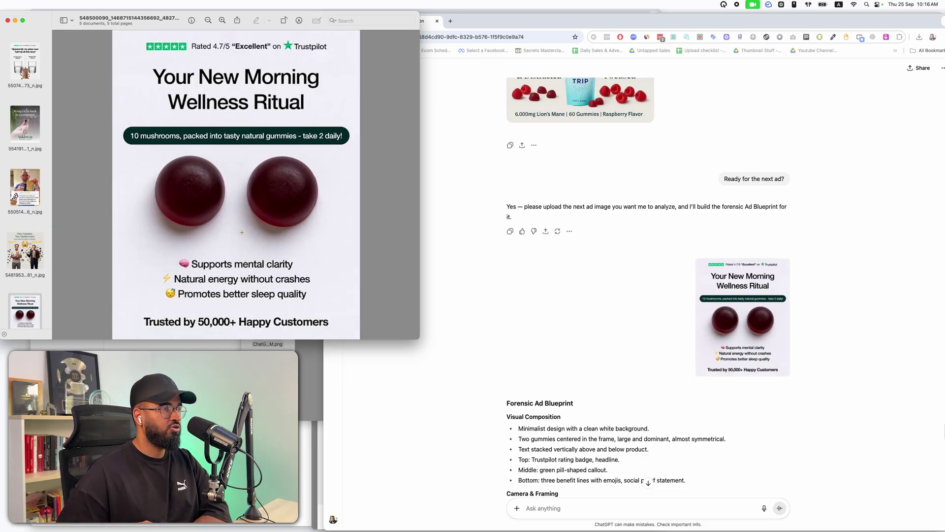
click(512, 323)
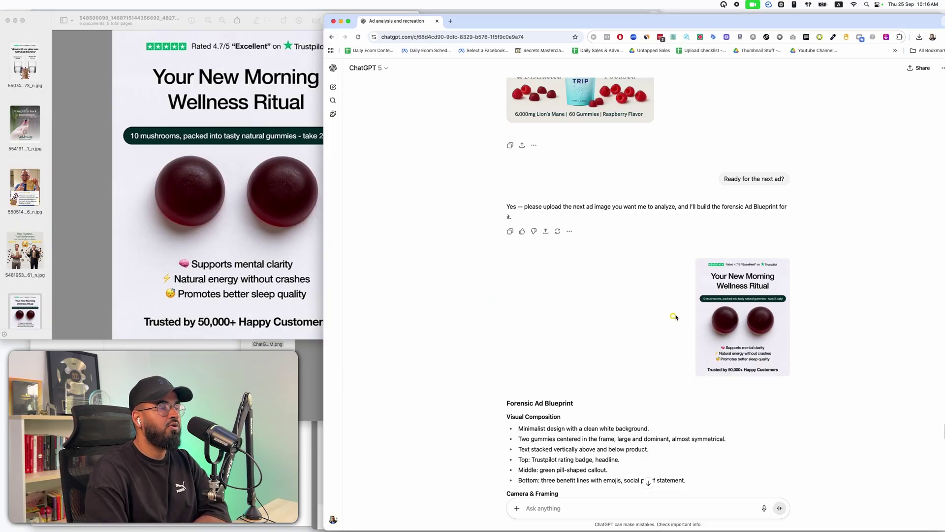
scroll(688, 307, down, 2)
scroll(687, 307, down, 12)
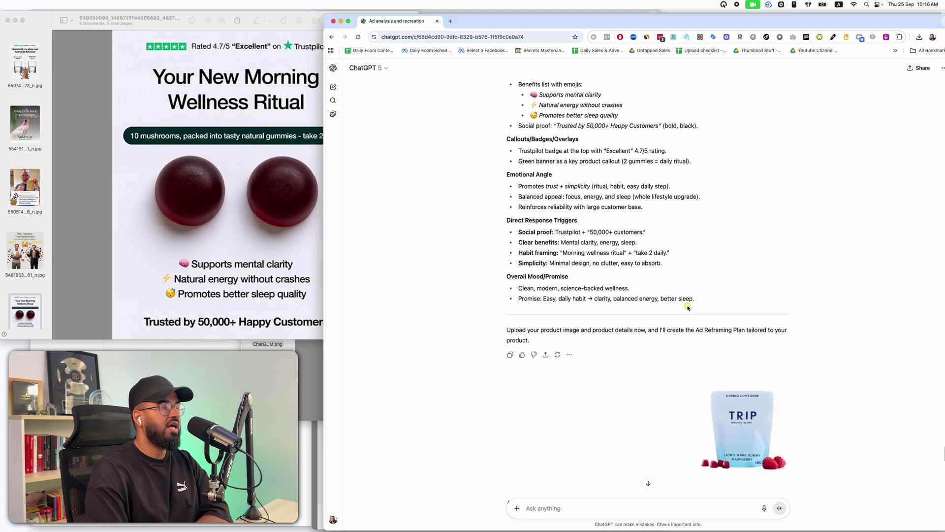
scroll(688, 308, down, 6)
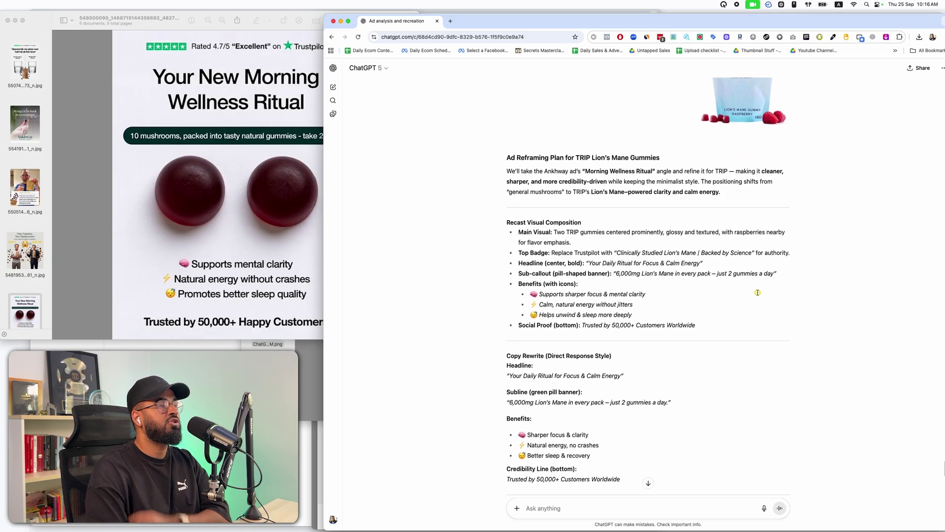
scroll(758, 293, down, 3)
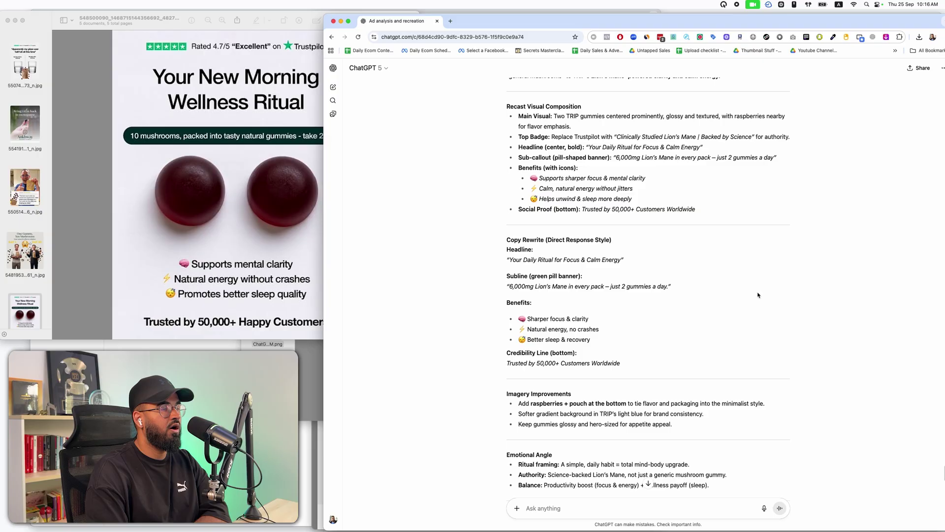
scroll(758, 295, down, 14)
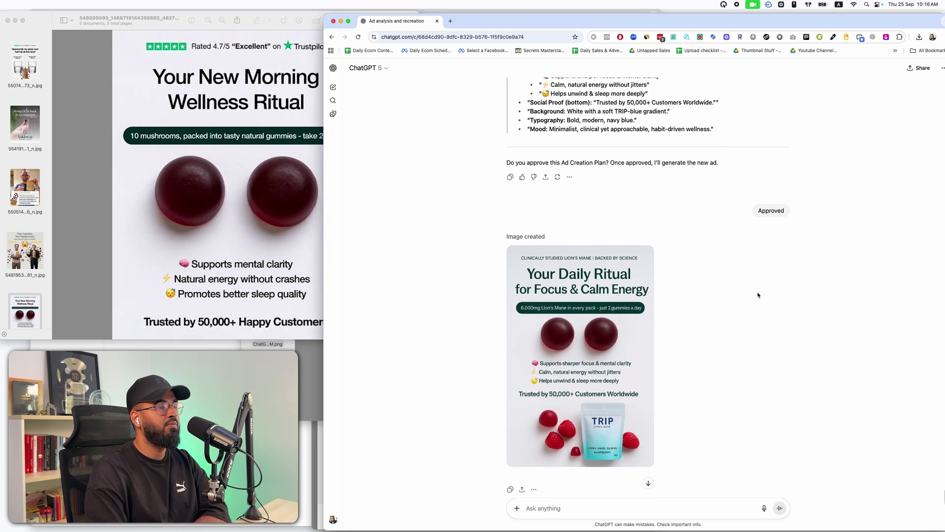
click(620, 318)
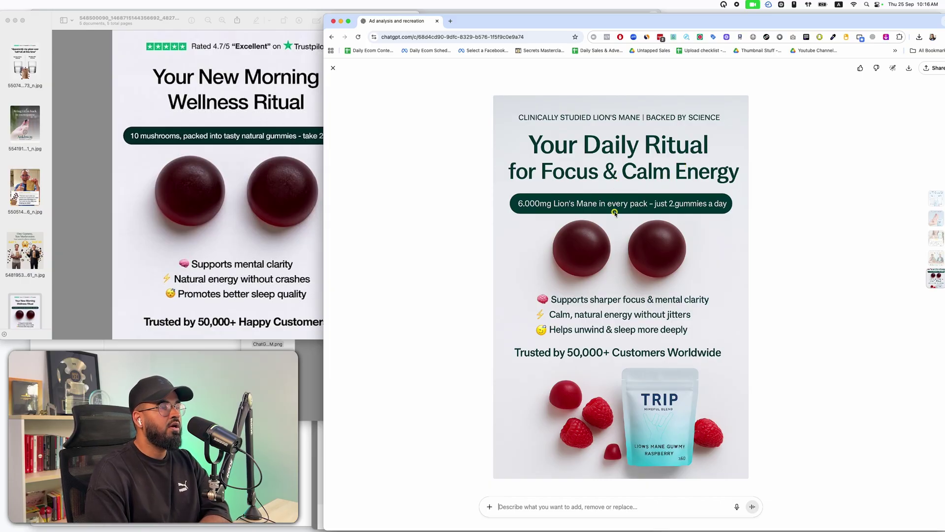
Compare the full-size generated TRIP ad against the original Ankhway ad in Preview.
click(260, 266)
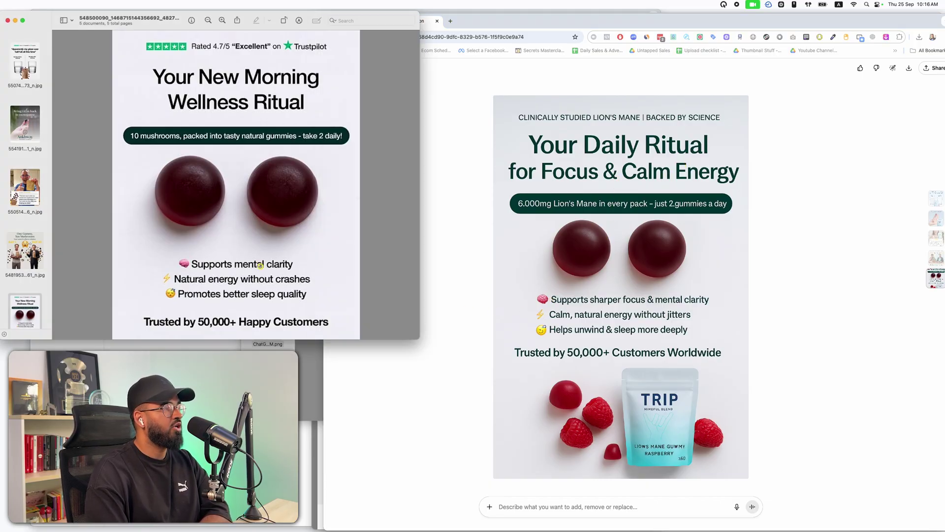
click(527, 279)
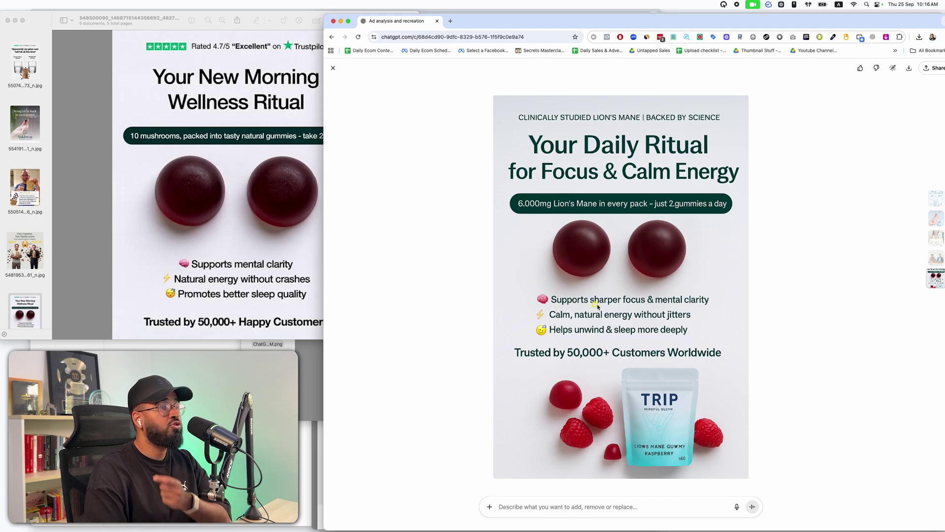
click(273, 277)
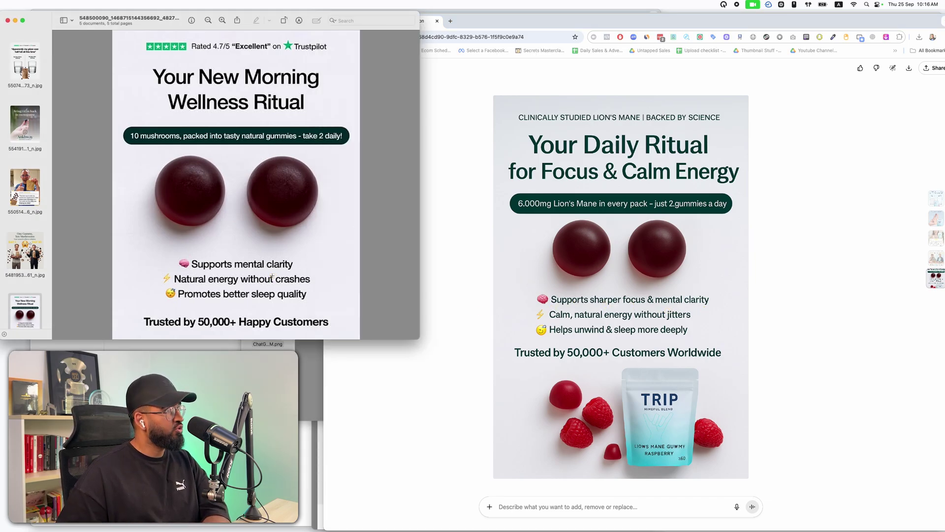
click(237, 138)
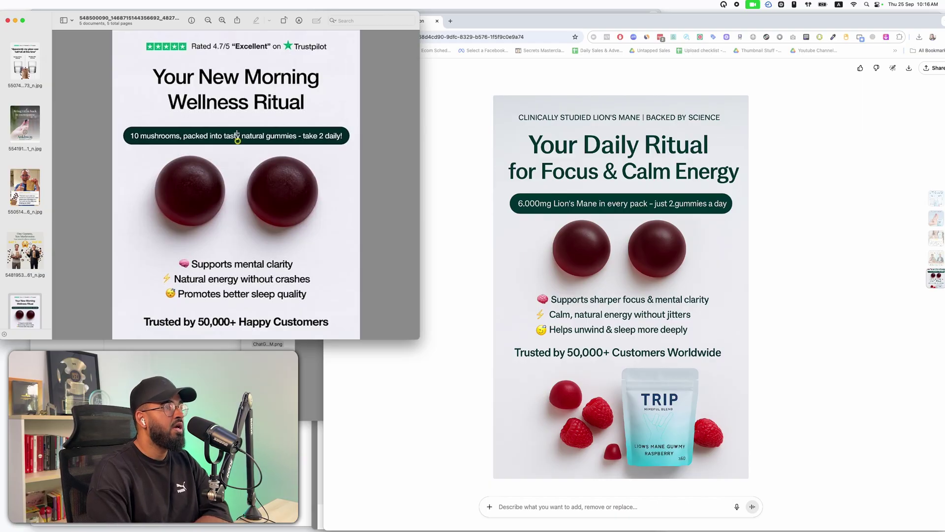
click(123, 69)
scroll(206, 59, down, 1)
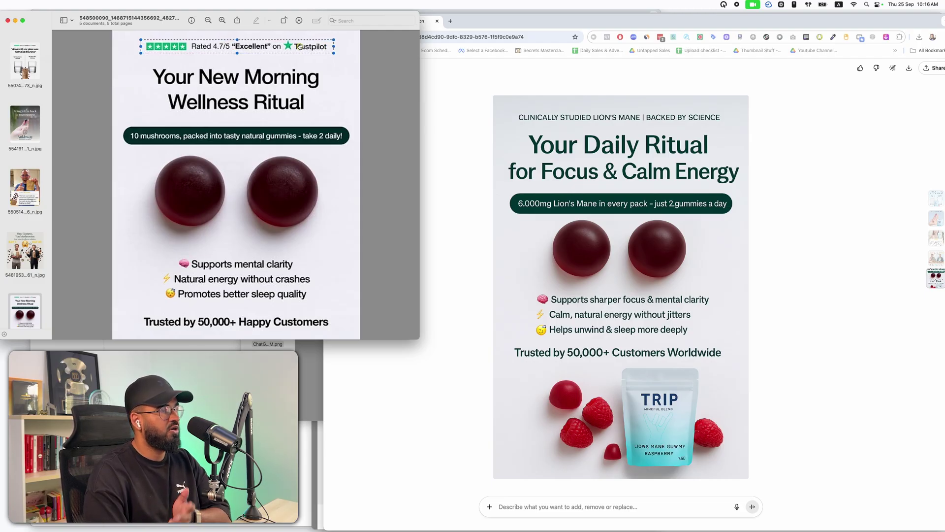
Highlight the original ad's Natural energy benefit line and check it against the TRIP ad.
click(548, 125)
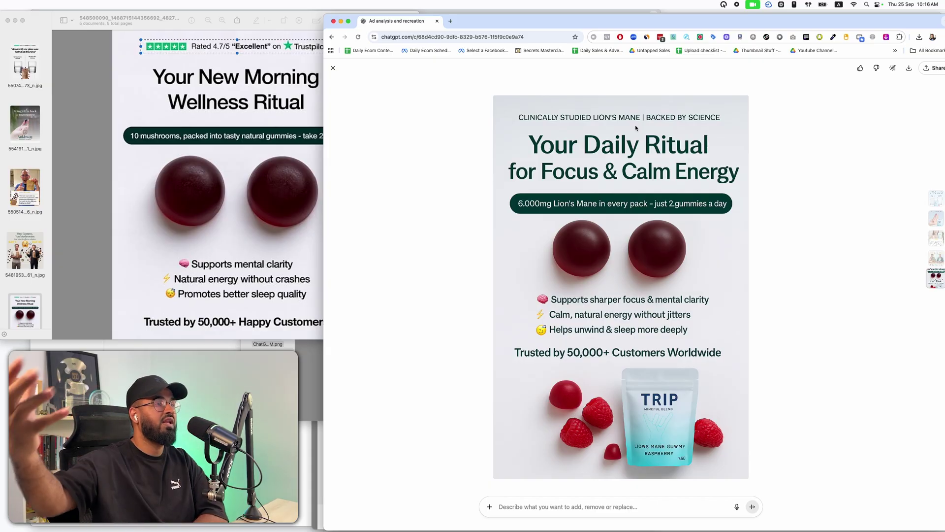
click(243, 317)
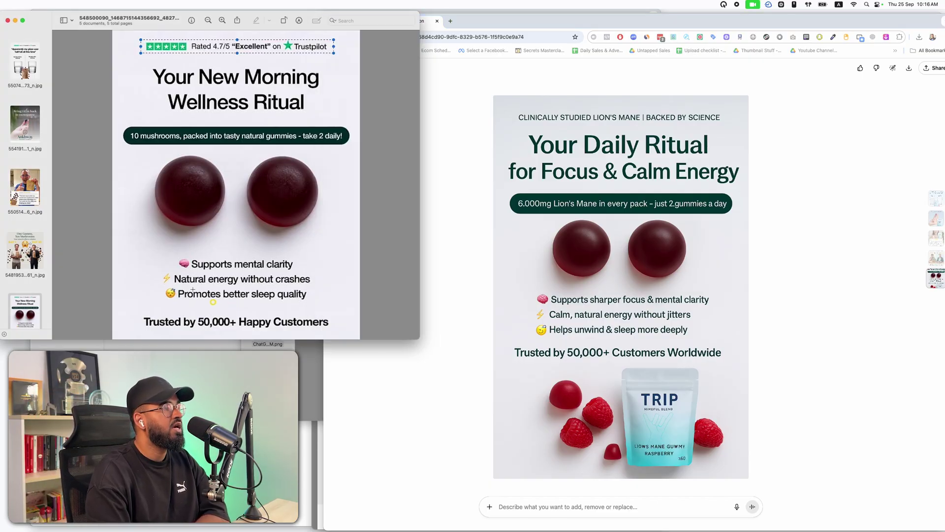
drag(168, 271, 318, 273)
click(595, 334)
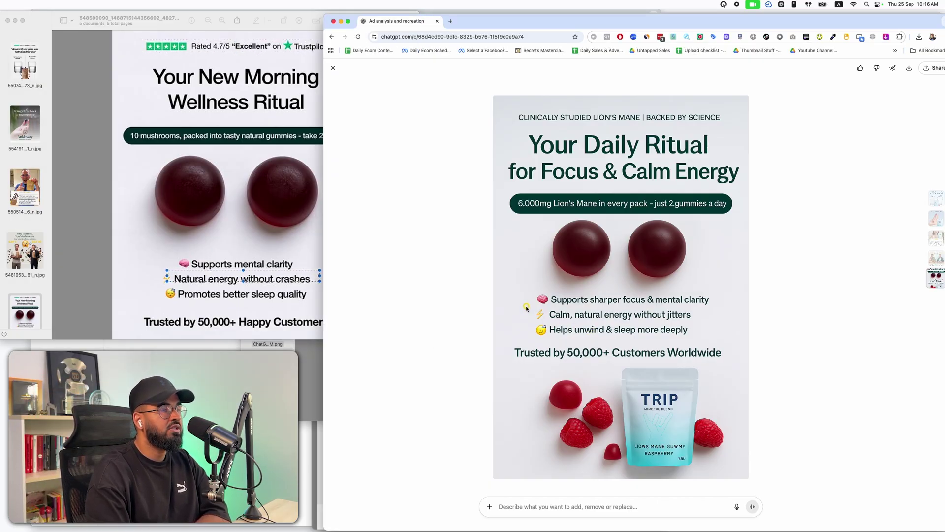
click(201, 295)
click(549, 333)
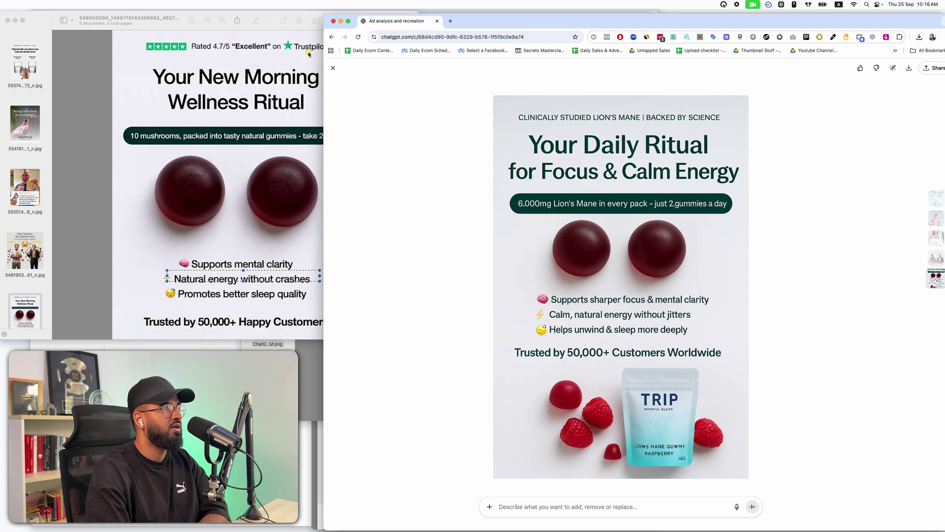
Close the image viewer and scroll back to the 'One Gummy, Clearer Thinking' reframing plan.
click(333, 69)
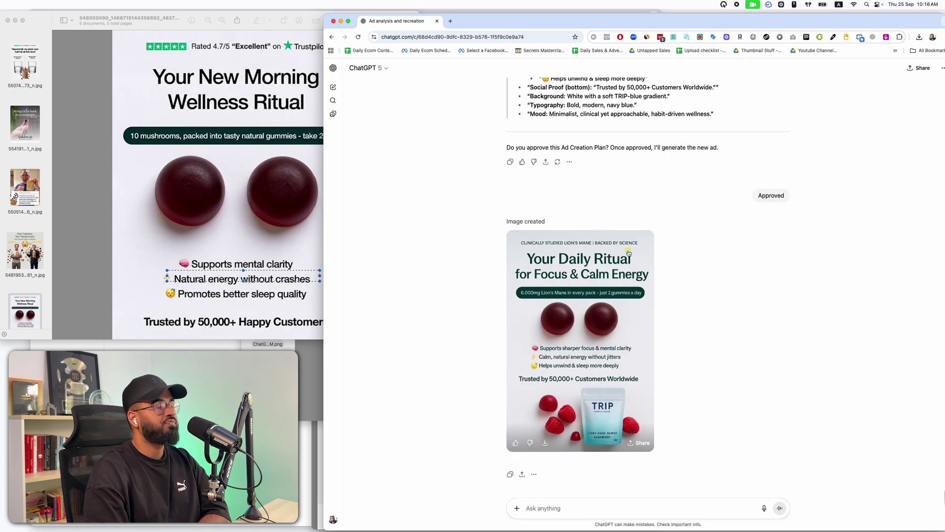
scroll(629, 253, down, 1)
scroll(629, 253, up, 15)
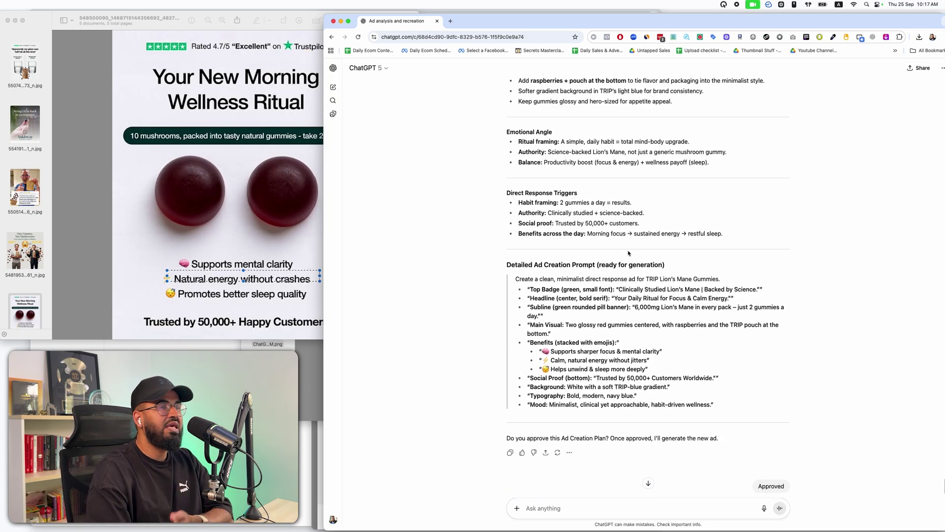
scroll(629, 252, up, 3)
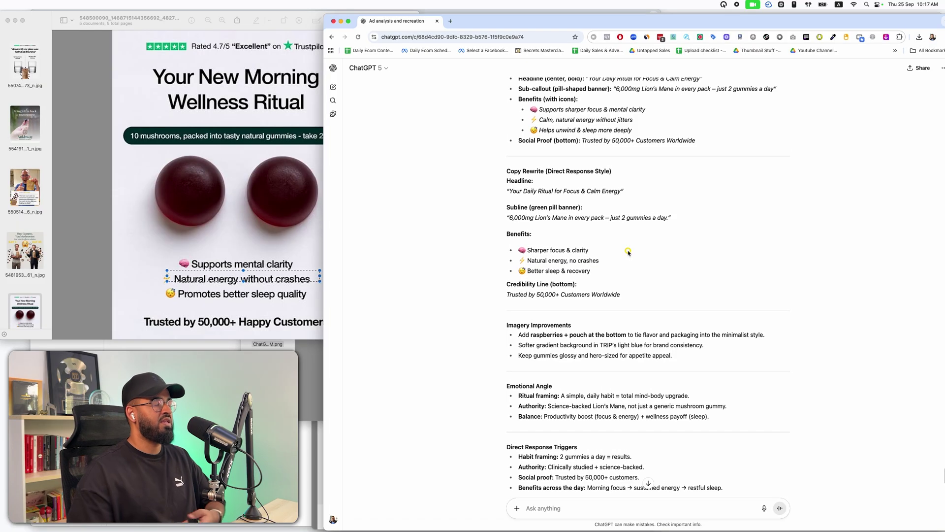
scroll(629, 253, down, 20)
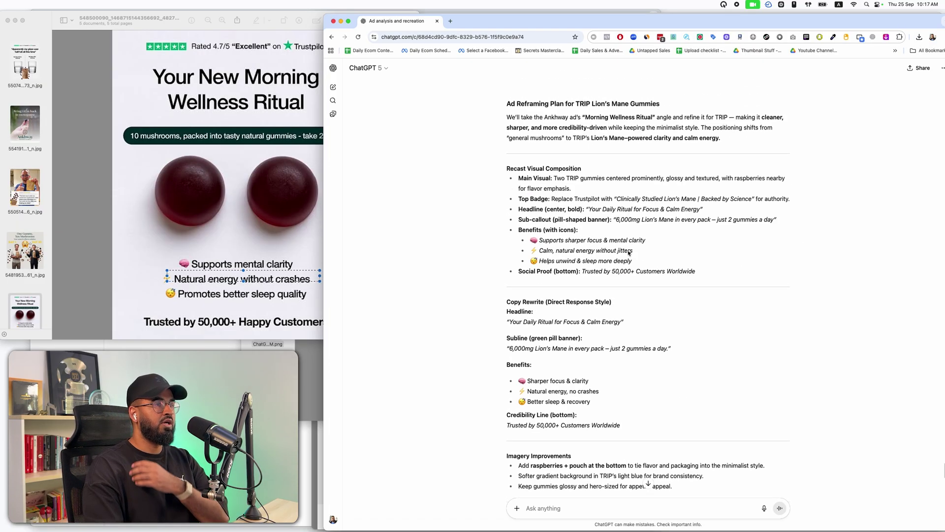
scroll(629, 253, up, 20)
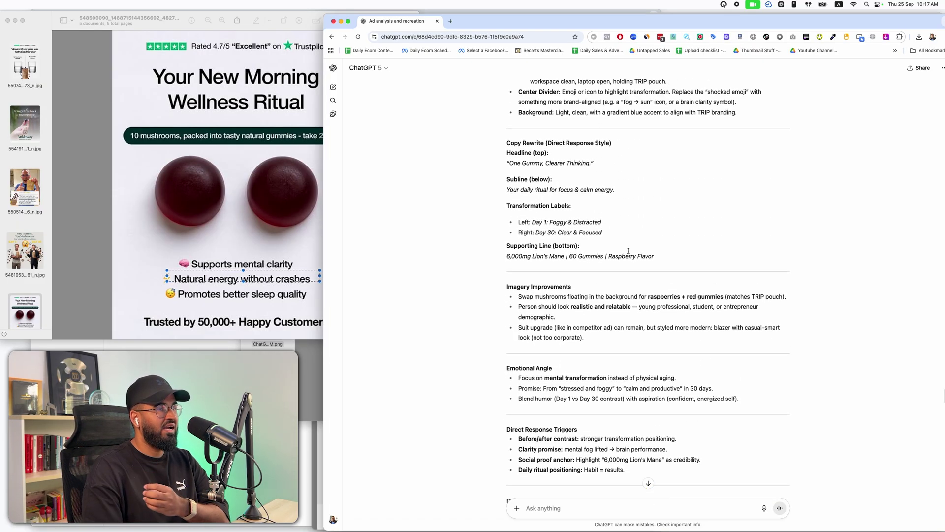
scroll(628, 251, down, 20)
scroll(629, 253, up, 15)
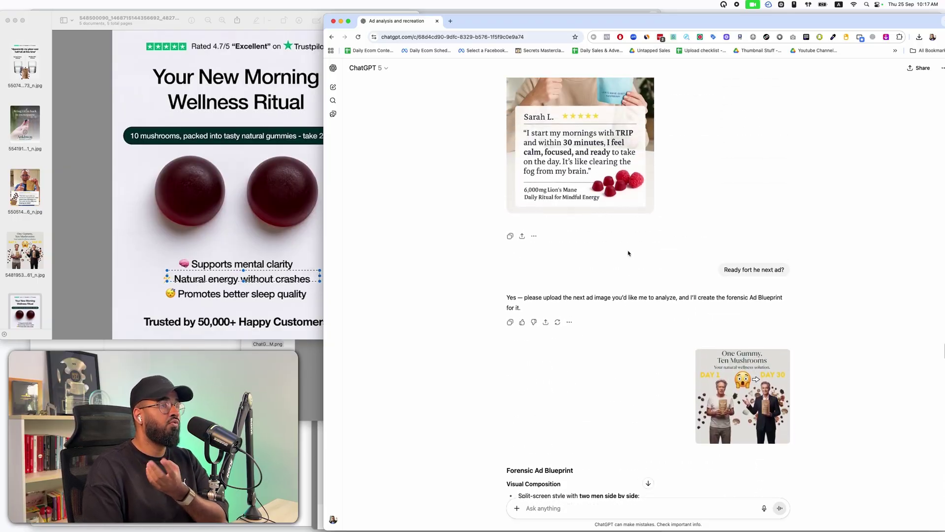
scroll(629, 253, up, 20)
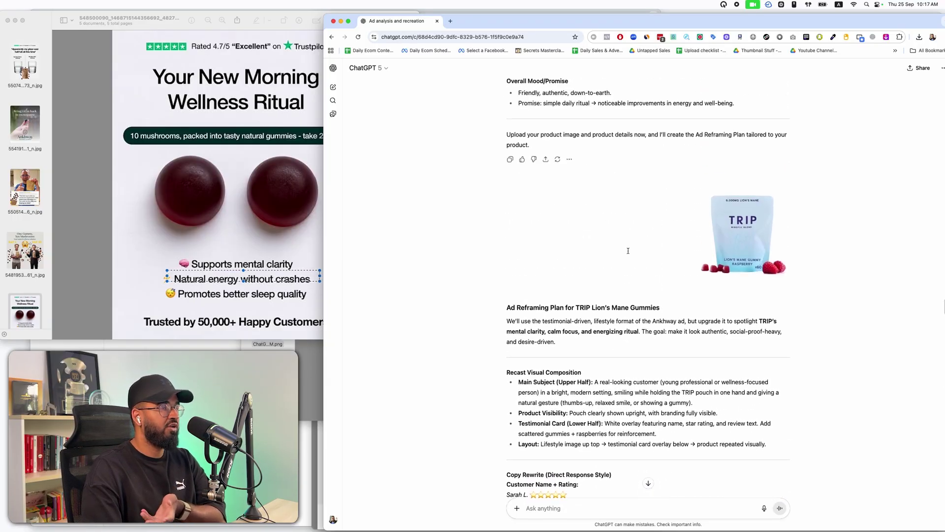
scroll(628, 253, up, 15)
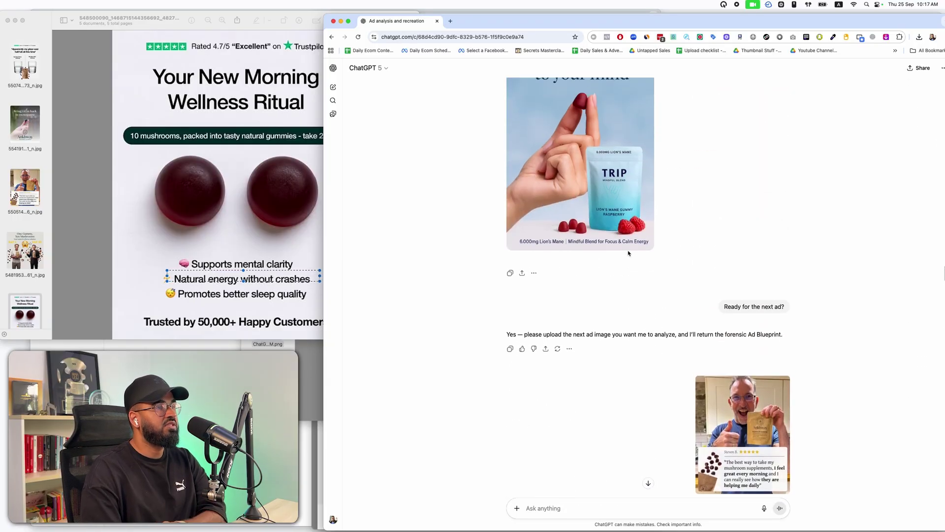
scroll(629, 253, up, 12)
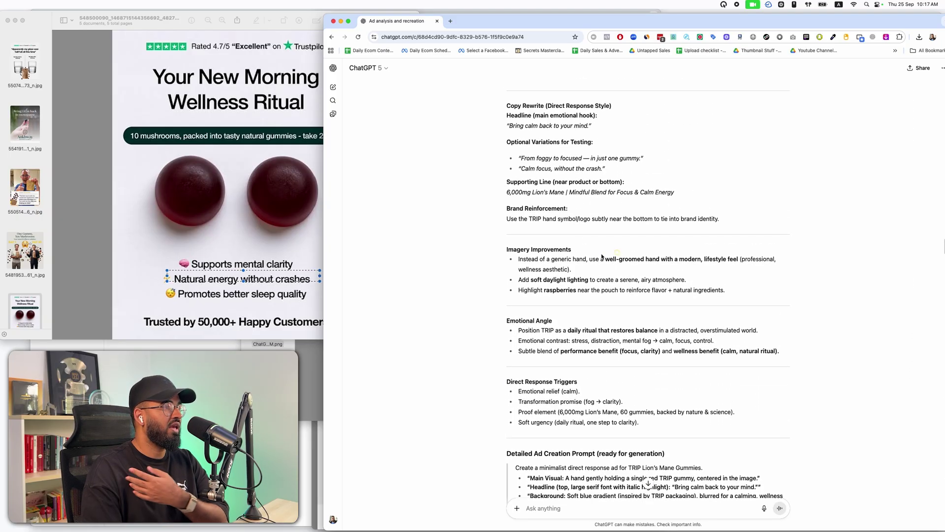
scroll(552, 242, up, 2)
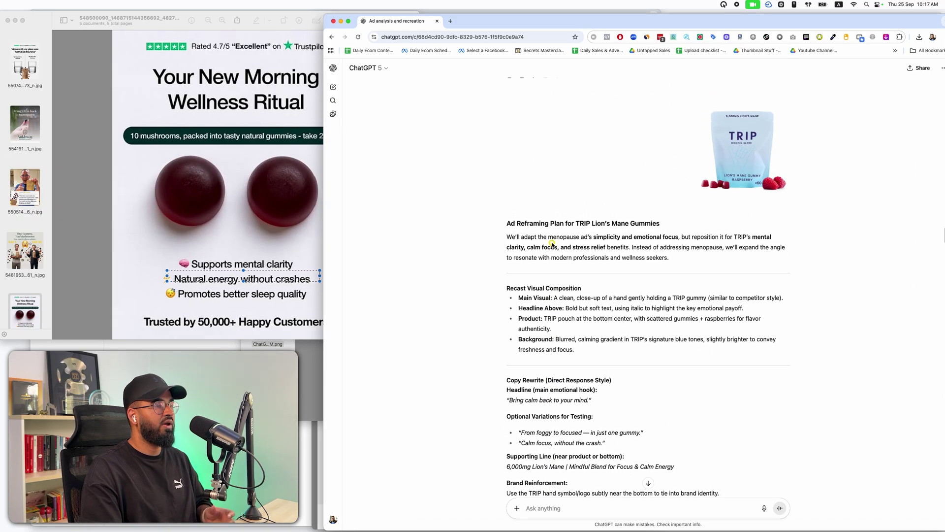
scroll(553, 244, up, 1)
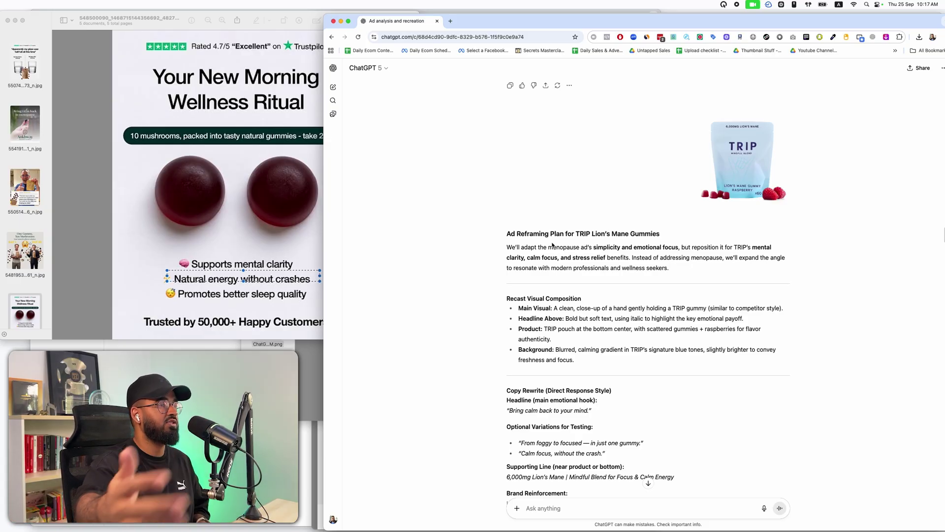
scroll(552, 244, up, 15)
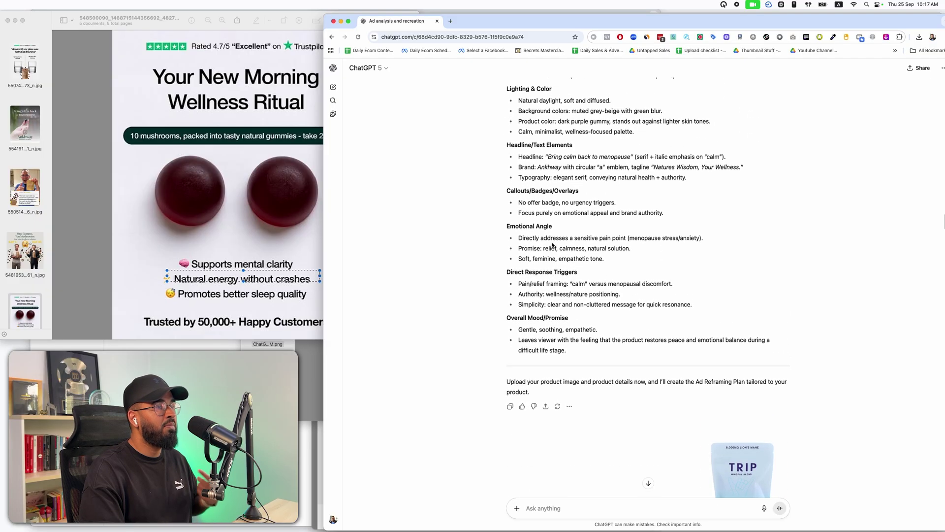
scroll(552, 245, up, 8)
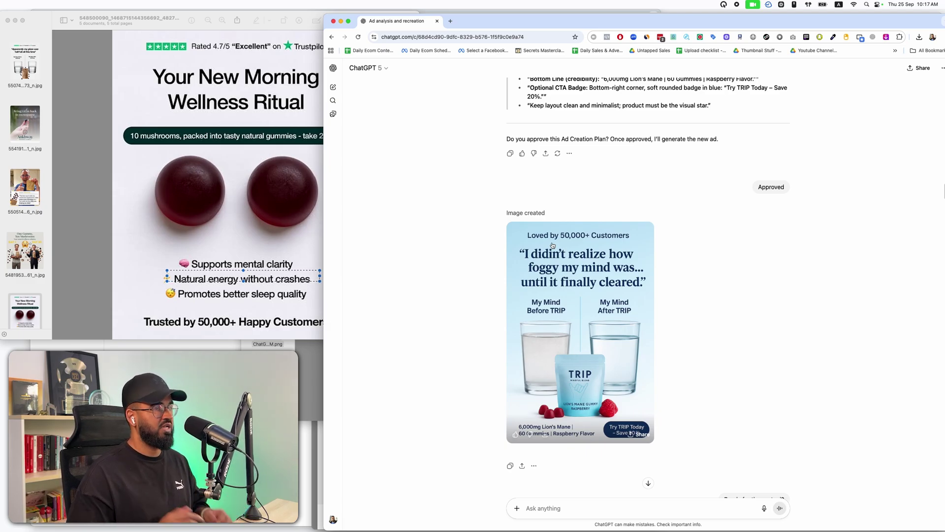
Place the generated TRIP ad beside the Ankhway 'half full' glass ad in Preview.
key(ctrl+Up)
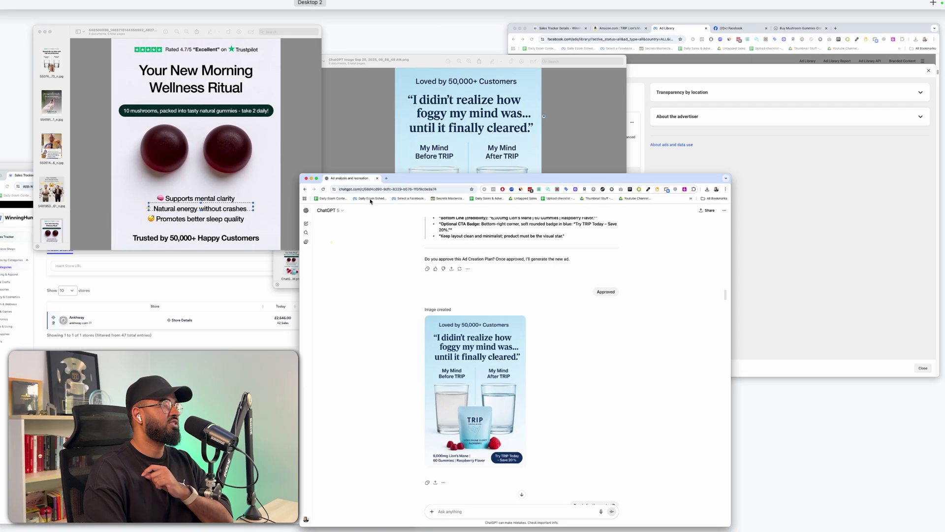
click(339, 109)
click(270, 59)
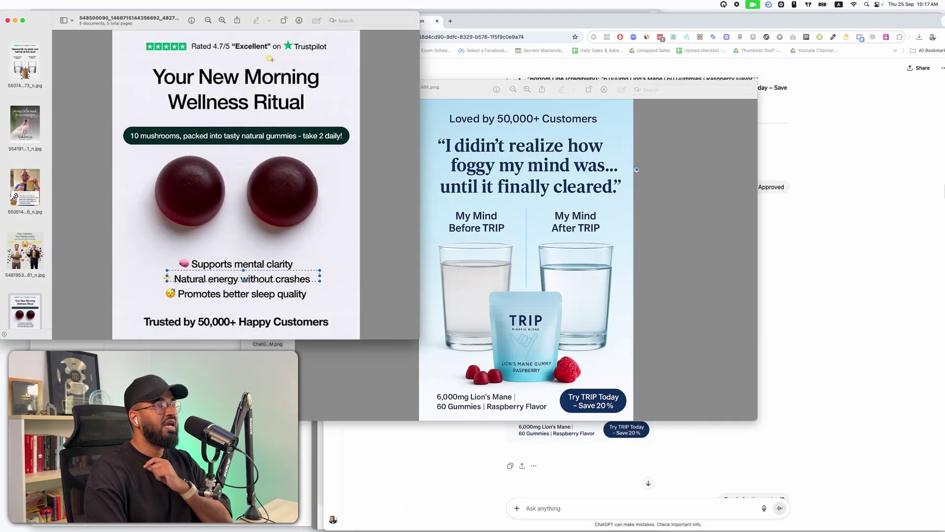
drag(448, 89, 629, 31)
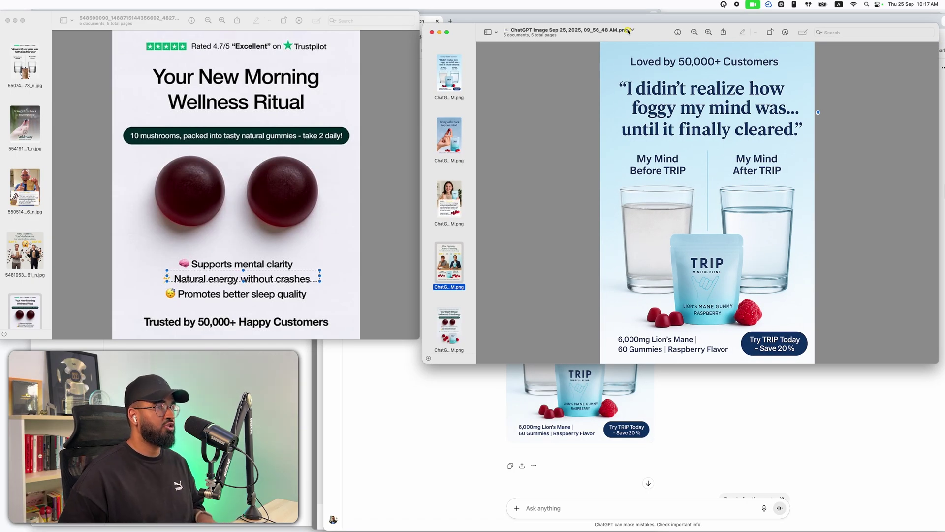
click(24, 64)
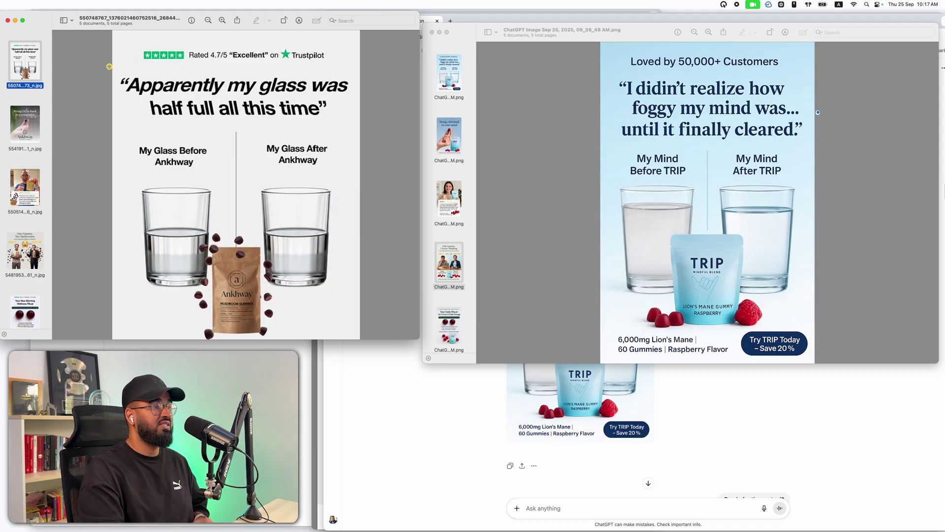
Revisit the ChatGPT chat, compare the TRIP and Ankhway ads again, then switch to Chrome.
click(763, 434)
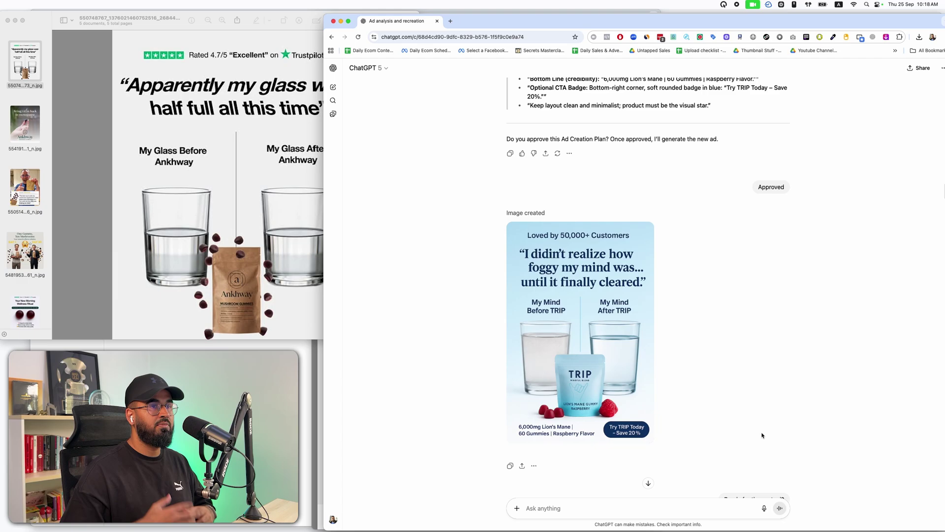
key(ctrl+Up)
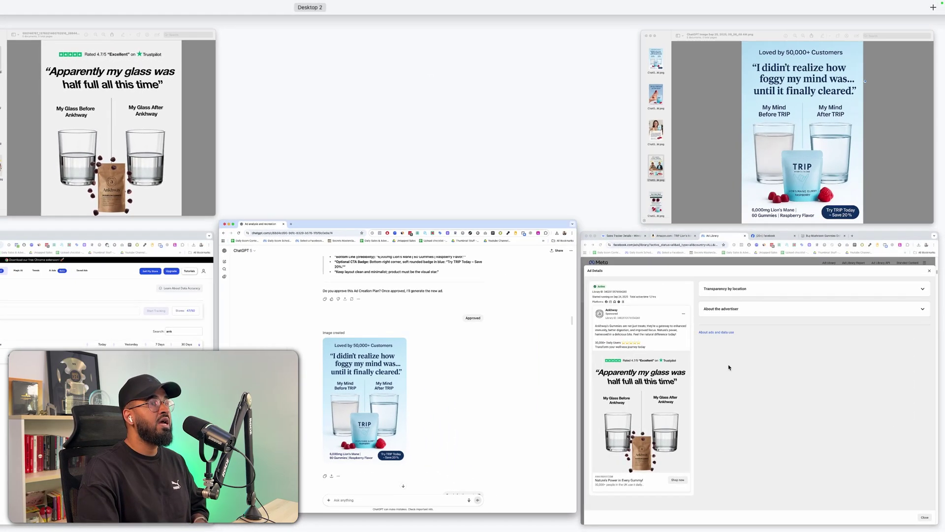
click(755, 174)
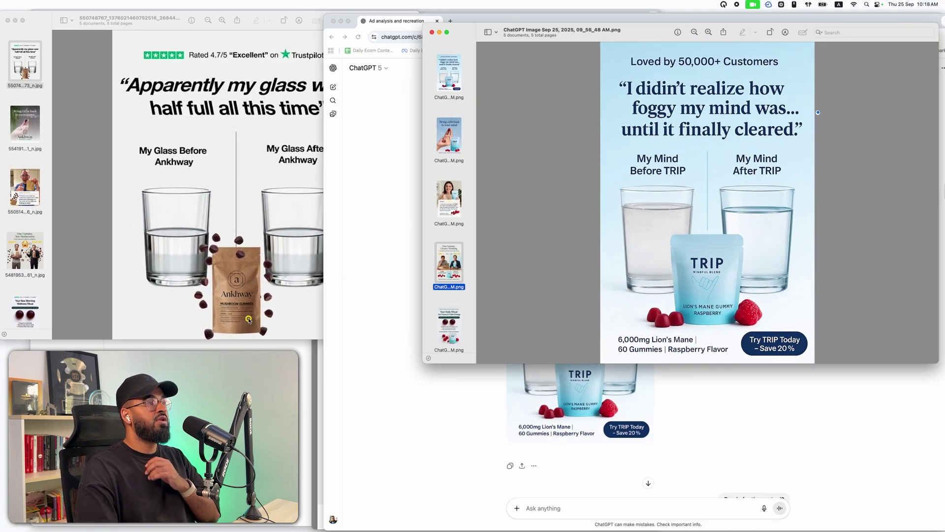
click(249, 320)
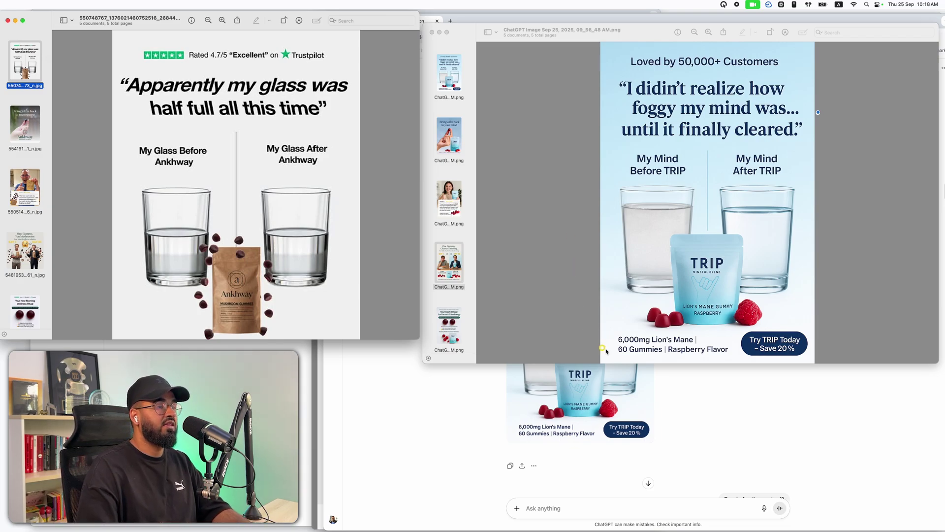
key(super+Tab)
Search 'white' in a new tab and open the ShopFunnels White-Label community page.
key(super+t)
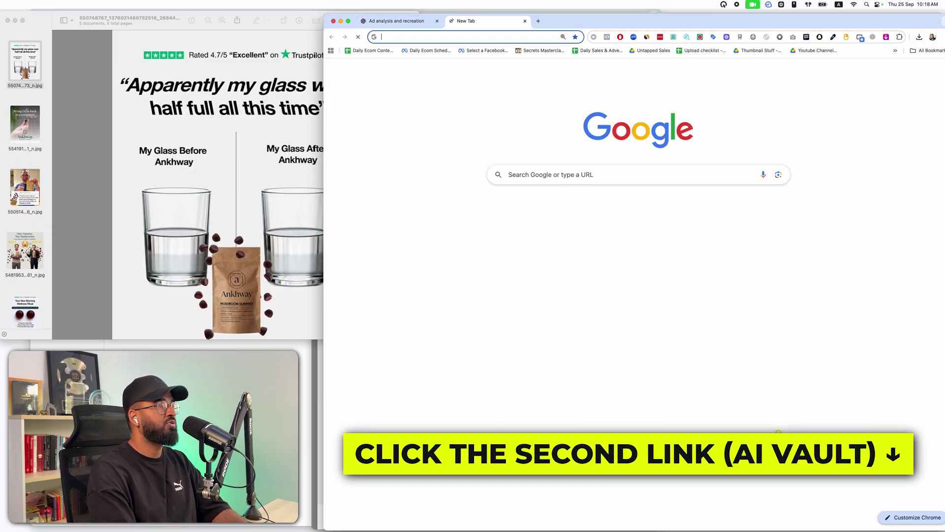
text(white-labeldropshipping.com)
key(Return)
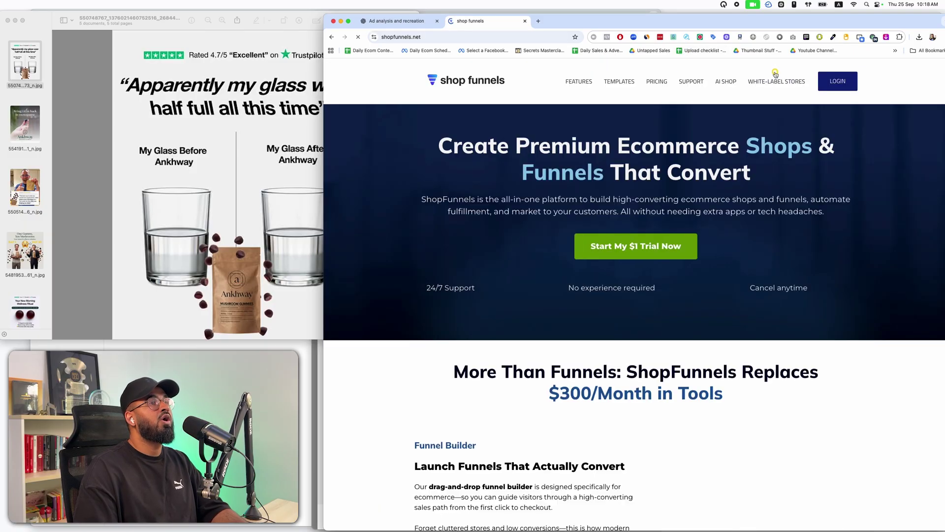
click(779, 79)
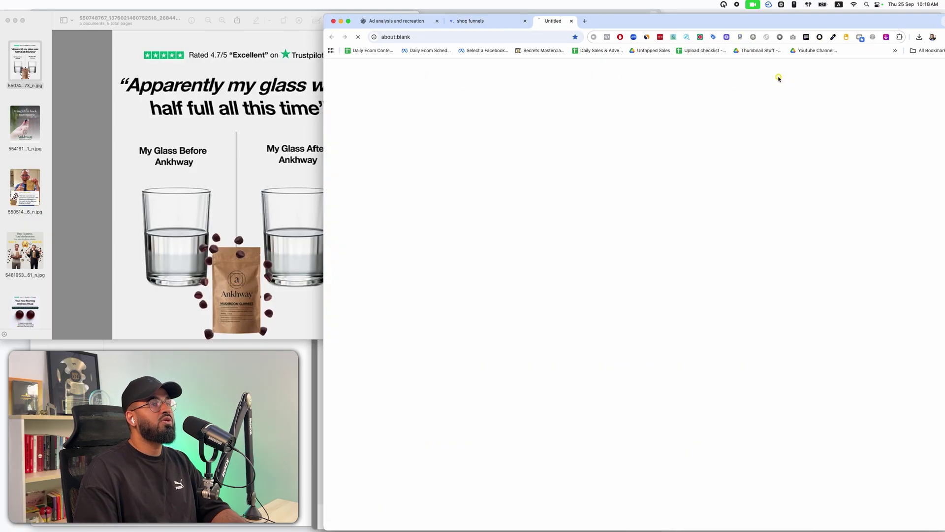
Choose Mushroom Gummy Funnel under White Label Stores and launch its MycoRitual preview.
key(ctrl+Up)
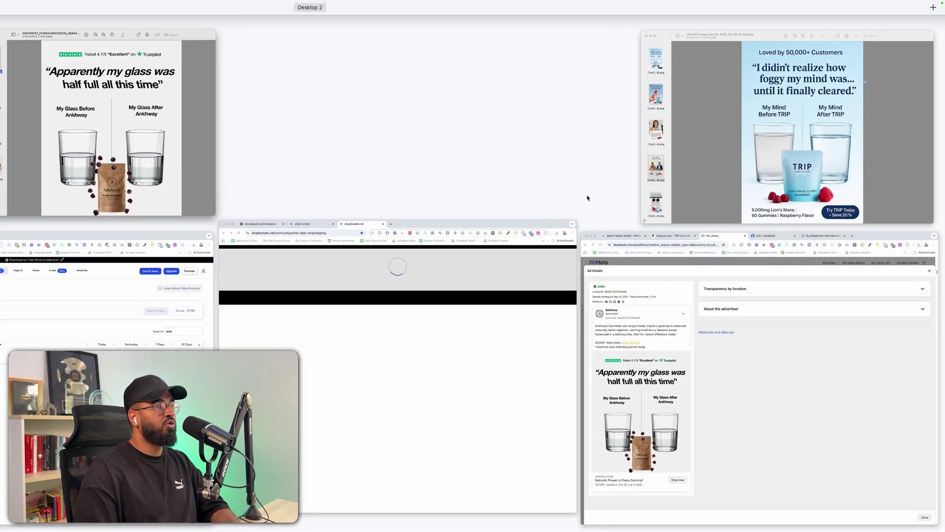
click(819, 112)
click(654, 469)
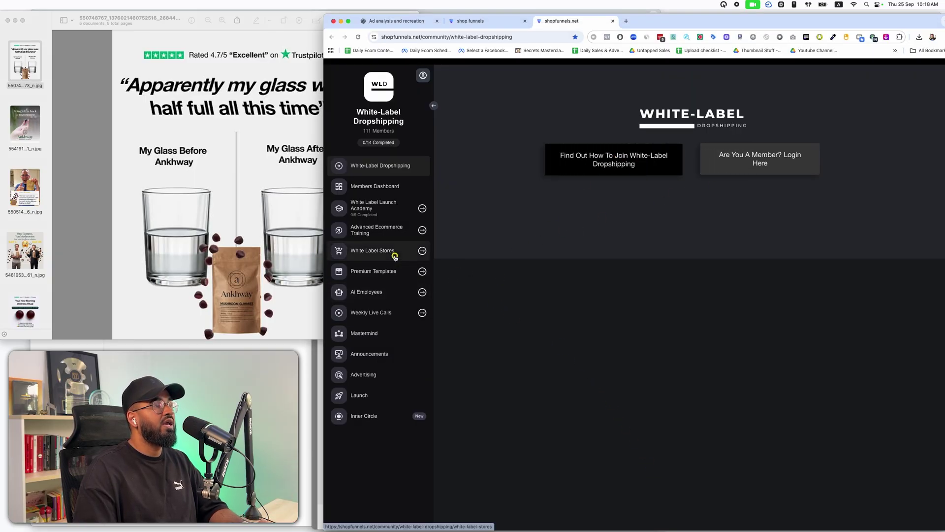
mouse_move(414, 250)
click(510, 111)
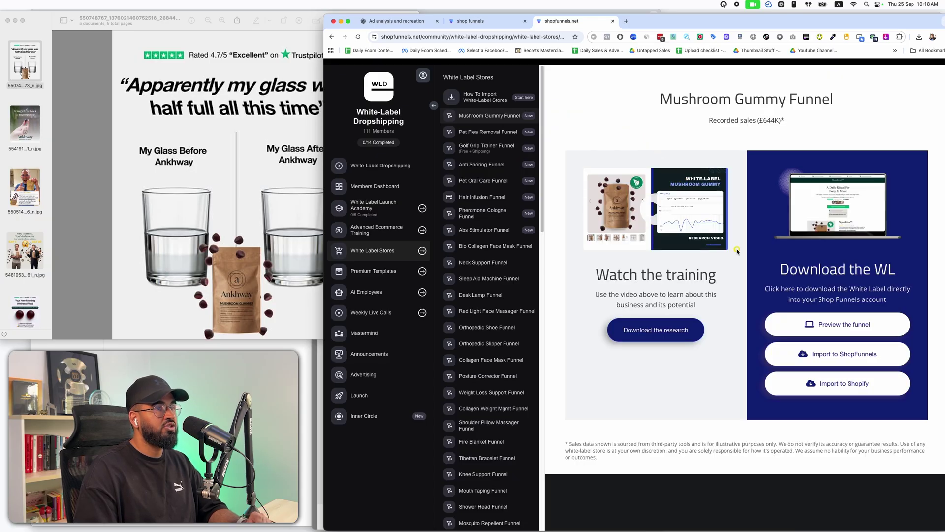
click(844, 334)
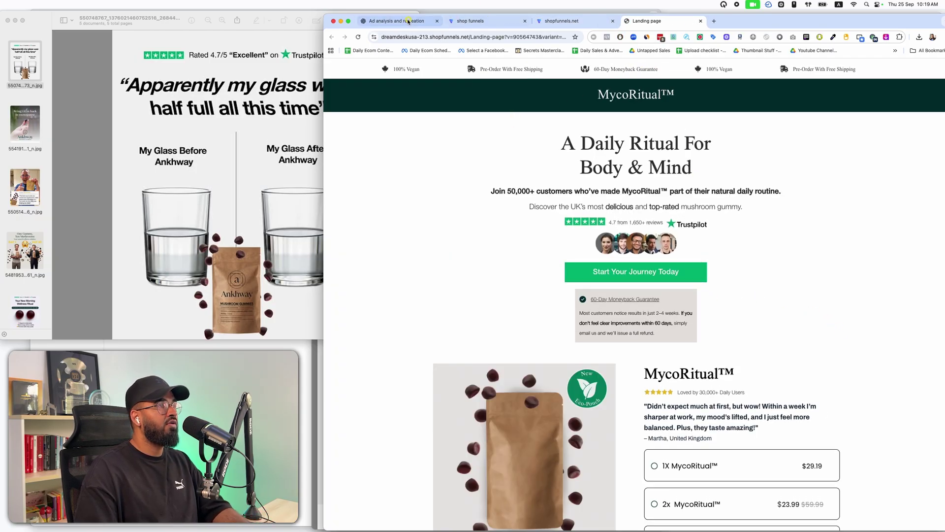
Open Ankhway's mushroom gummies shop page from the ad's Shop now button in its own window.
key(ctrl+Up)
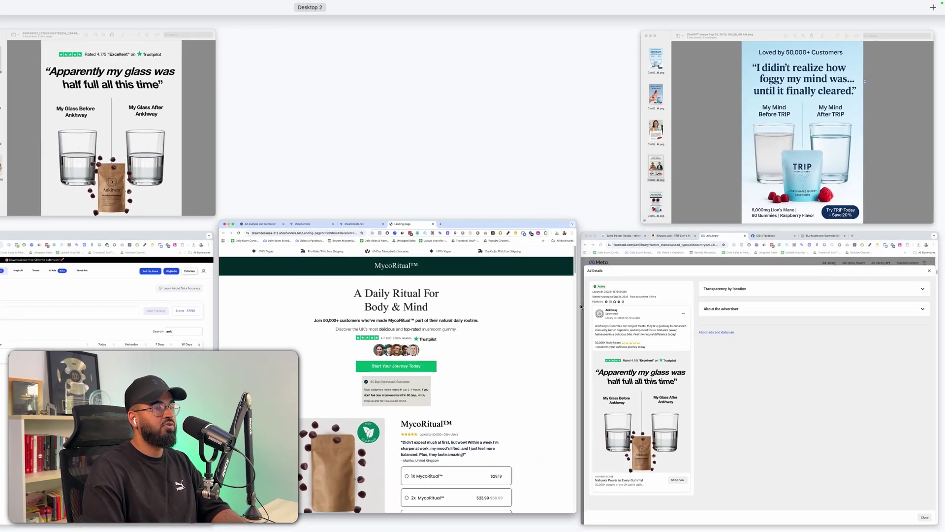
key(ctrl+Up)
key(ctrl+Up)
click(753, 331)
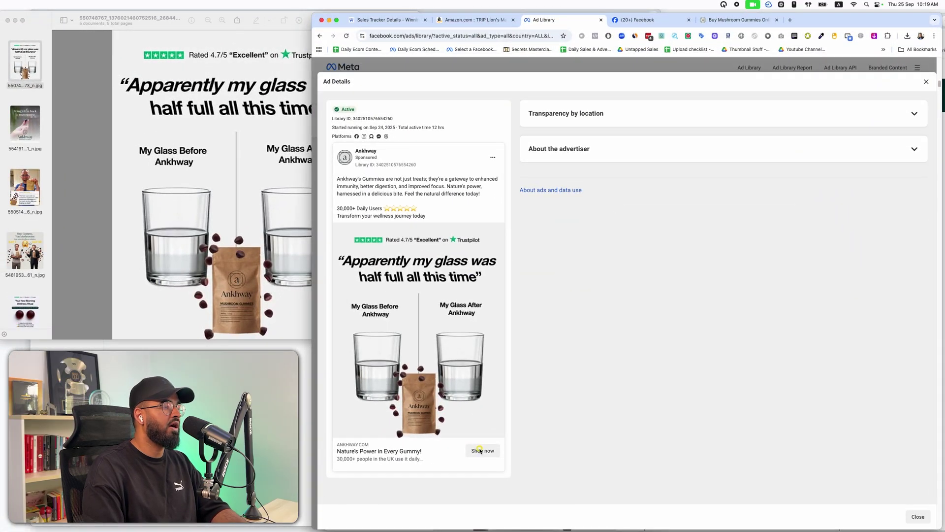
click(480, 451)
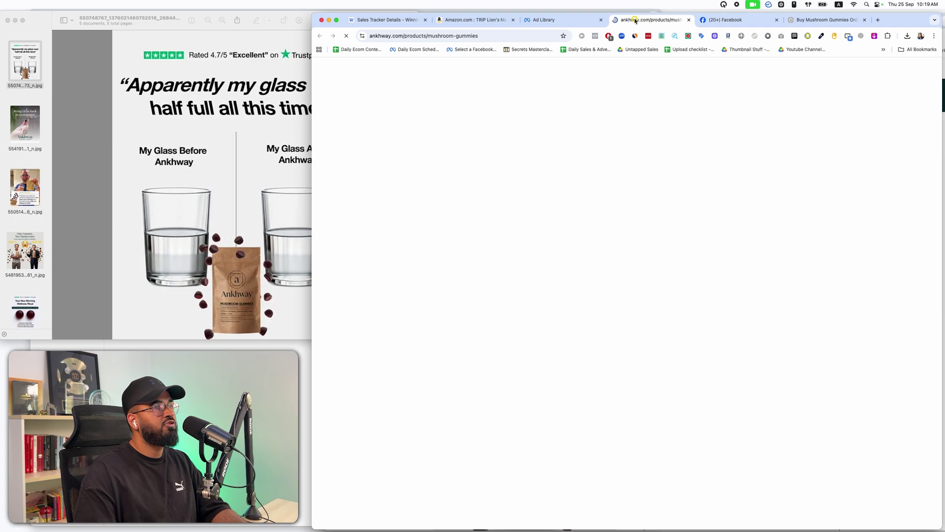
drag(635, 21, 76, 16)
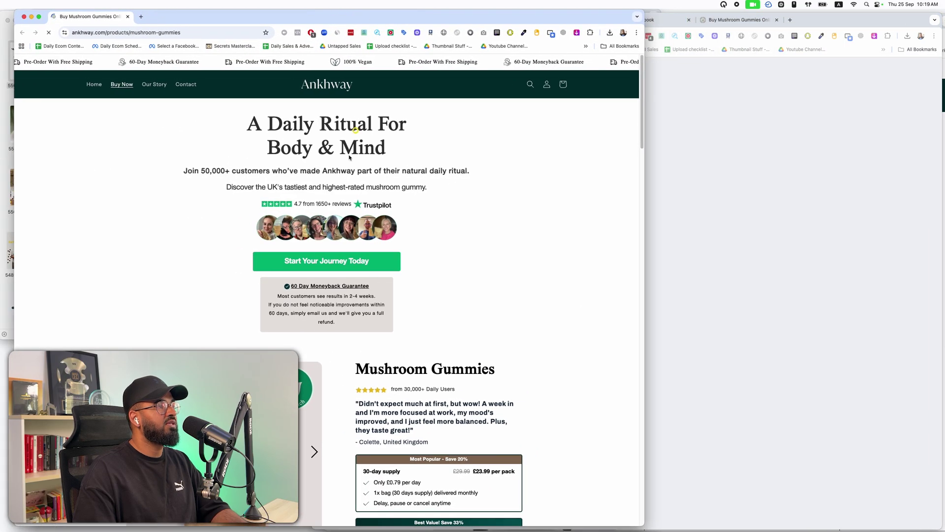
Arrange the Ankhway page window next to the MycoRitual landing page.
click(660, 154)
click(165, 137)
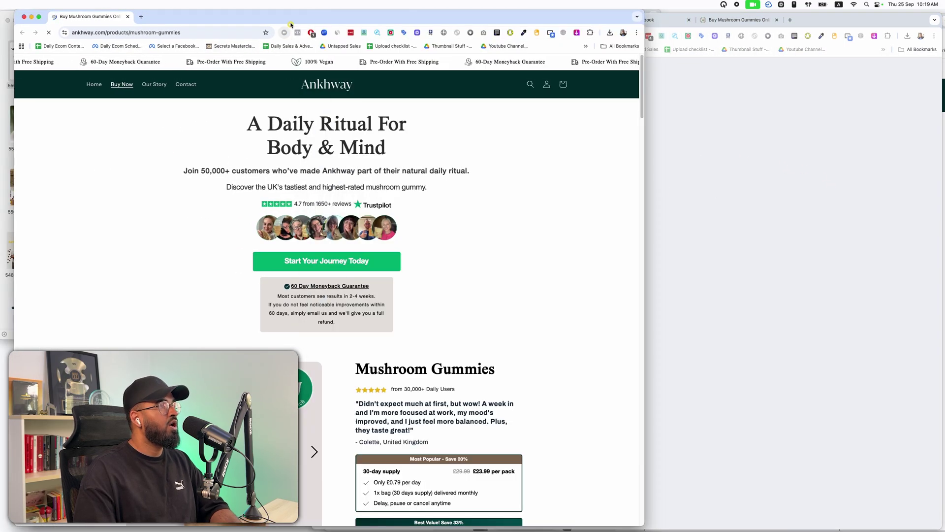
drag(290, 24, 655, 50)
click(164, 228)
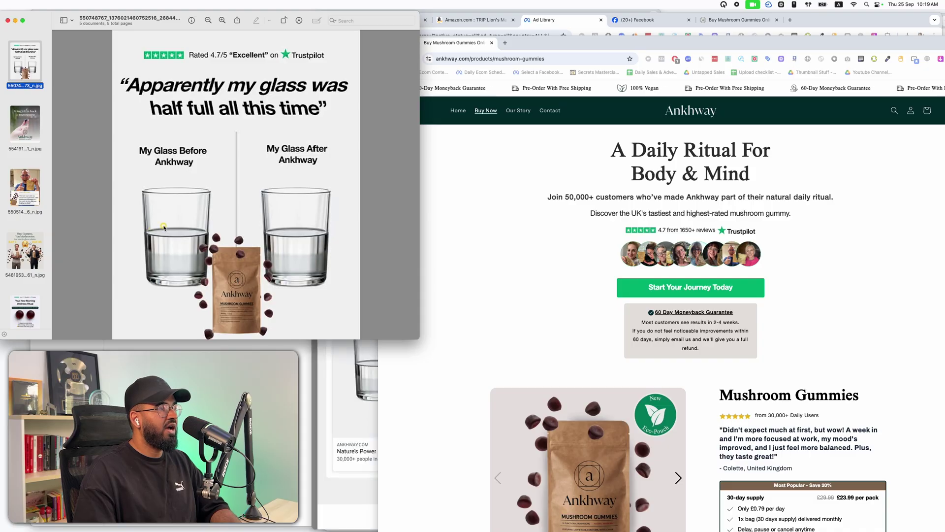
drag(782, 41, 362, 21)
click(733, 232)
key(ctrl+Up)
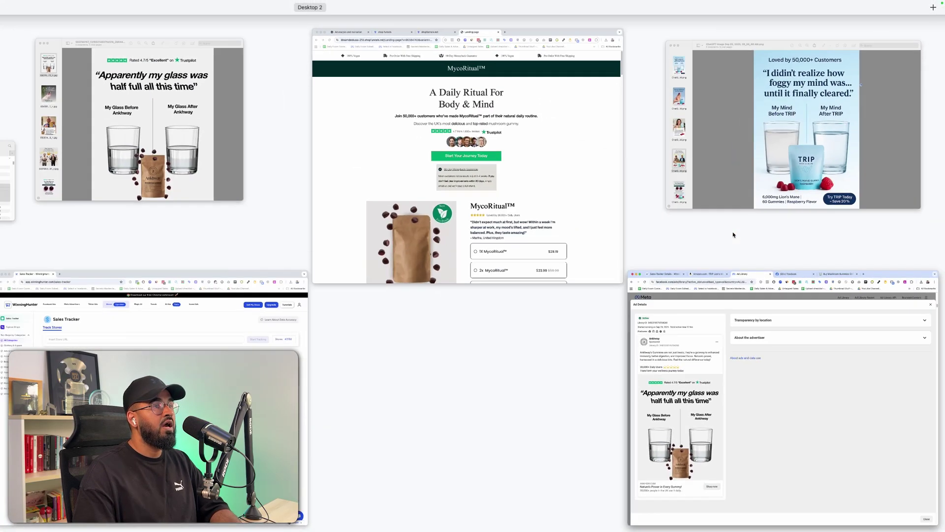
click(467, 197)
click(235, 169)
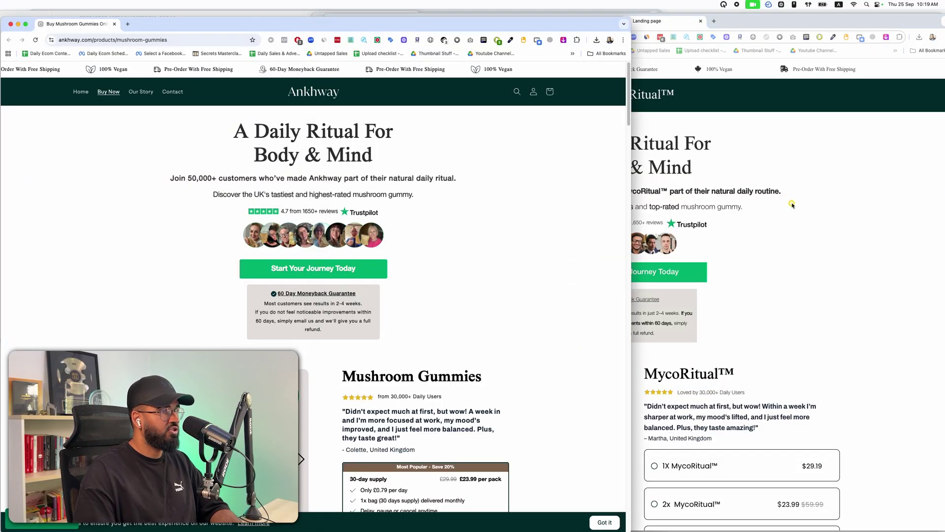
Scroll through the Ankhway and MycoRitual pages side by side to compare them.
scroll(734, 228, down, 10)
click(211, 223)
scroll(275, 226, down, 4)
click(853, 238)
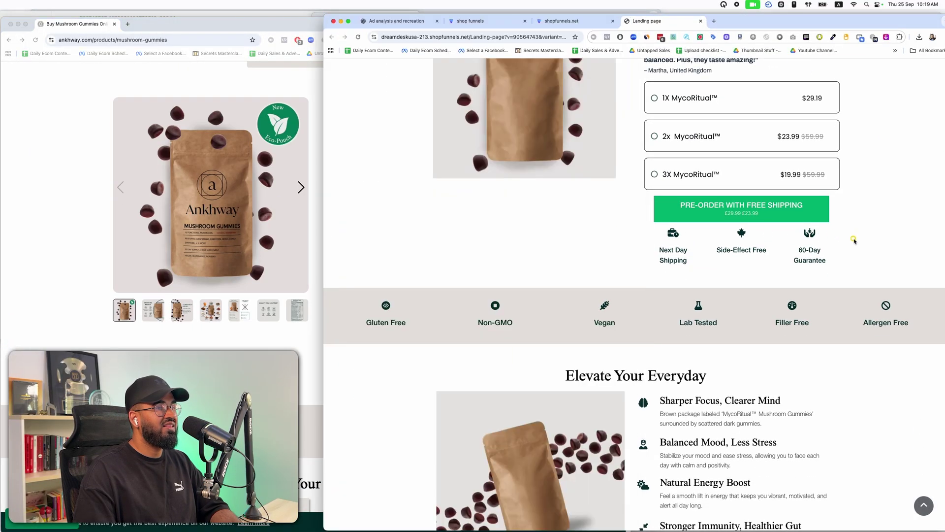
scroll(853, 239, down, 8)
click(296, 256)
scroll(350, 263, down, 12)
scroll(350, 263, up, 5)
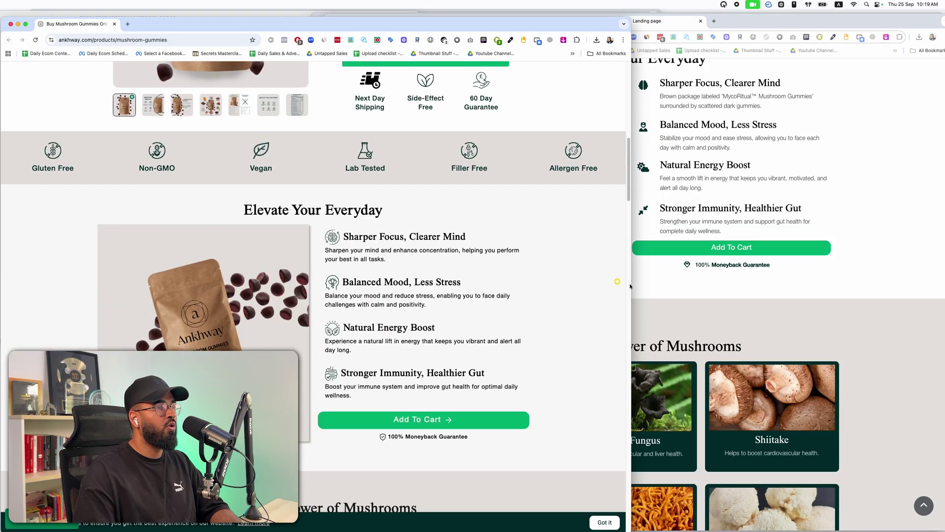
click(829, 308)
scroll(829, 309, up, 10)
scroll(125, 228, up, 1)
scroll(125, 228, up, 10)
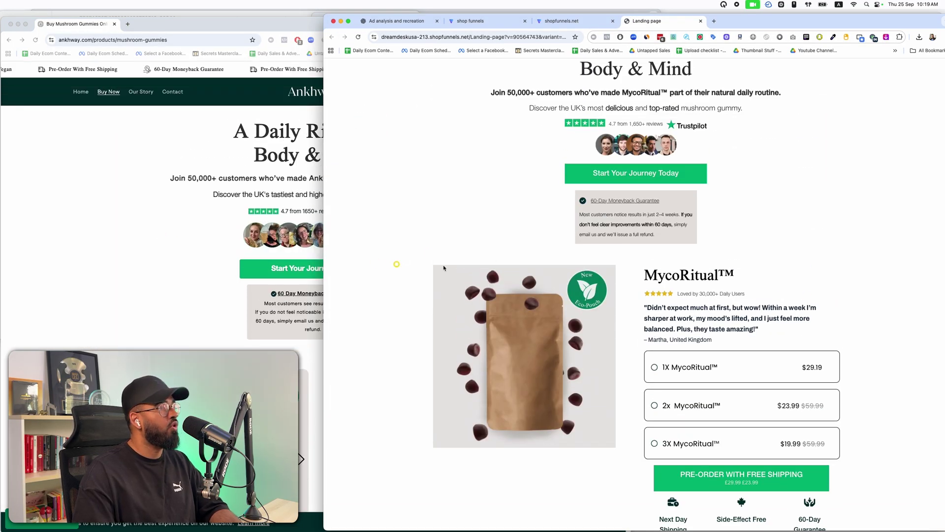
scroll(719, 253, up, 3)
click(116, 268)
click(703, 183)
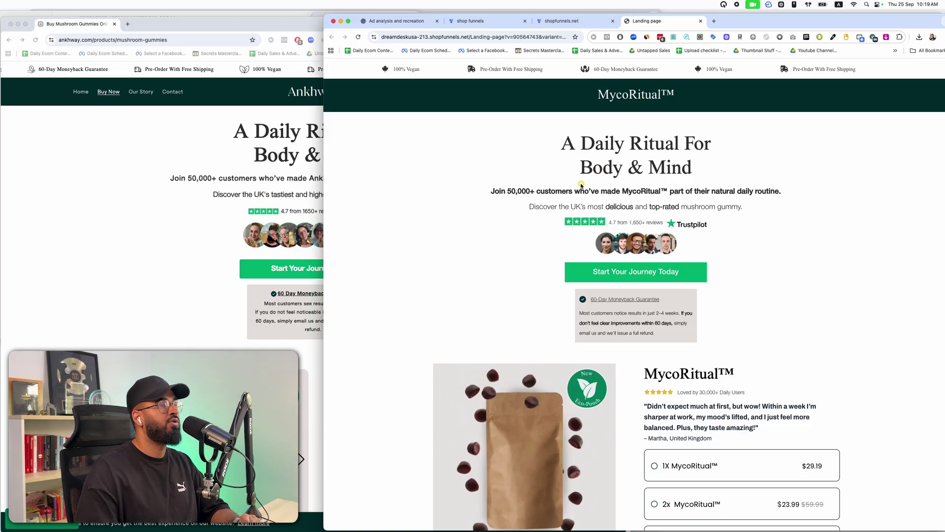
Go back to the shopfunnels.net Mushroom Gummy Funnel page with its preview and import options.
key(ctrl+Up)
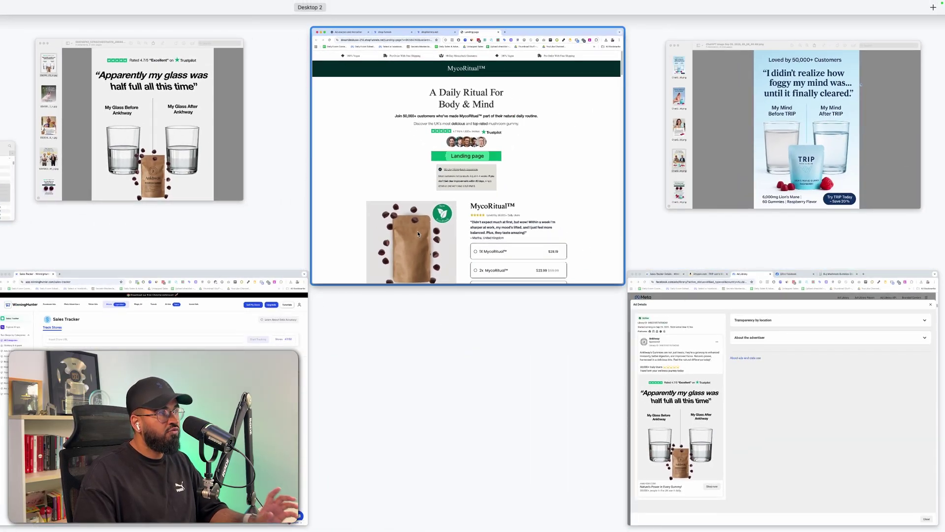
click(395, 255)
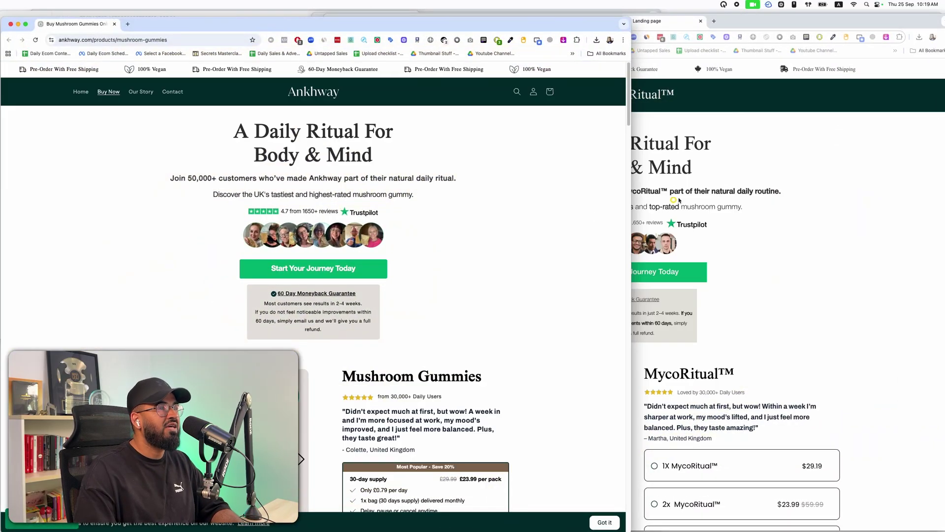
click(620, 28)
click(591, 22)
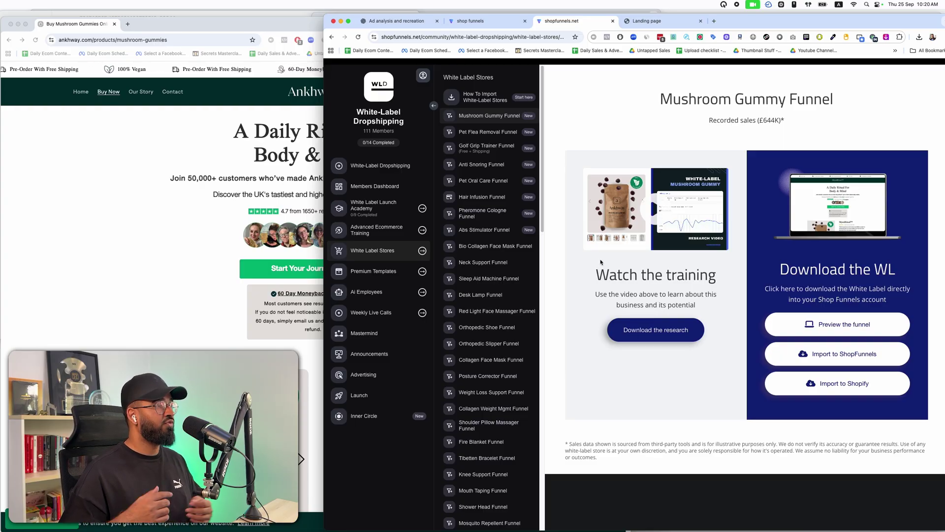
click(375, 271)
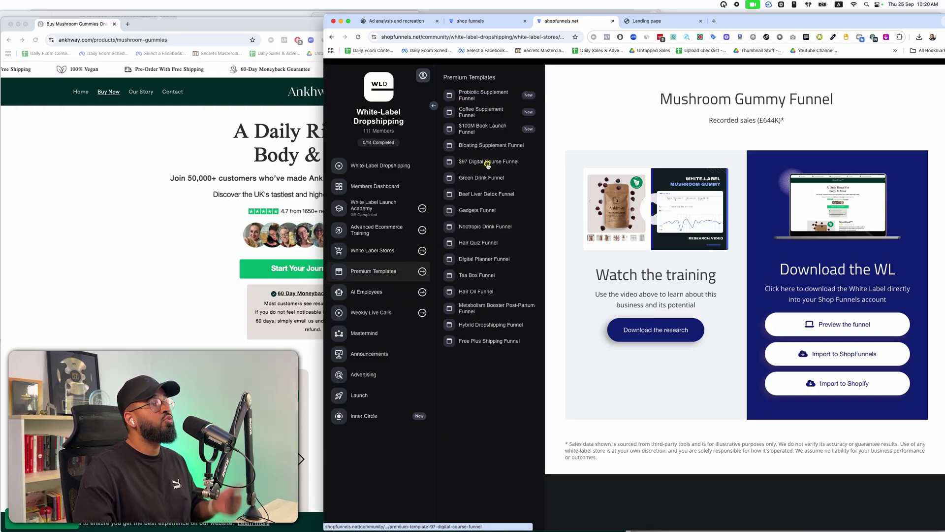
click(371, 292)
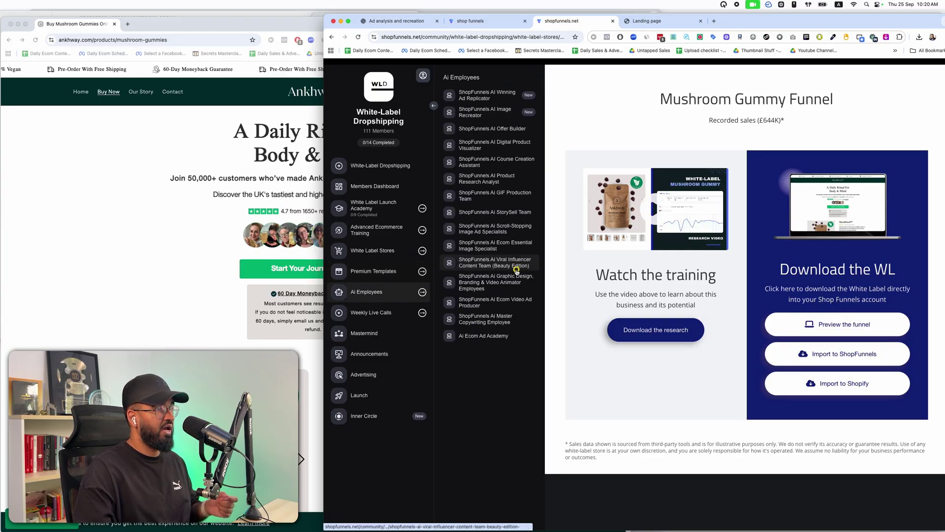
click(410, 258)
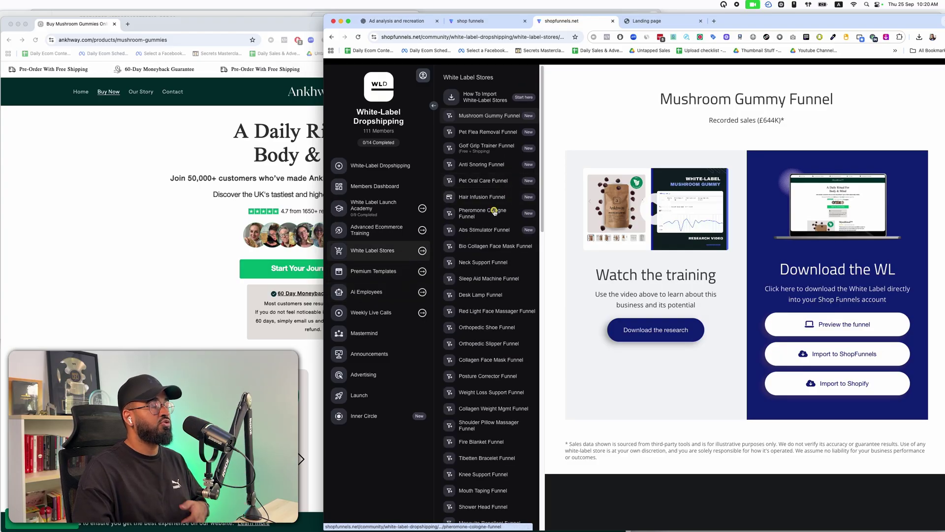